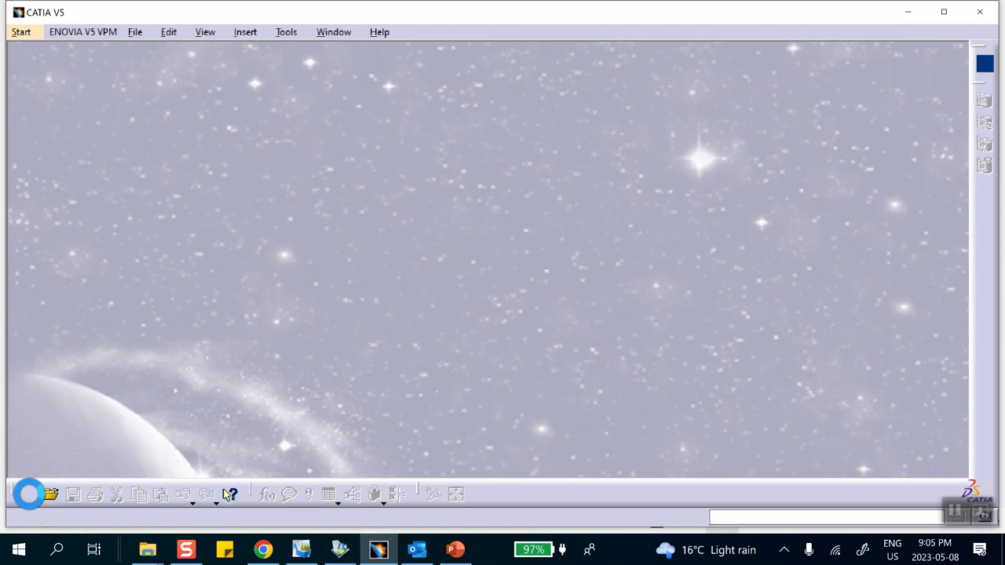
- Create a new Part document with the default name Part1, without hybrid design or a geometrical set
drag(893, 283, 901, 341)
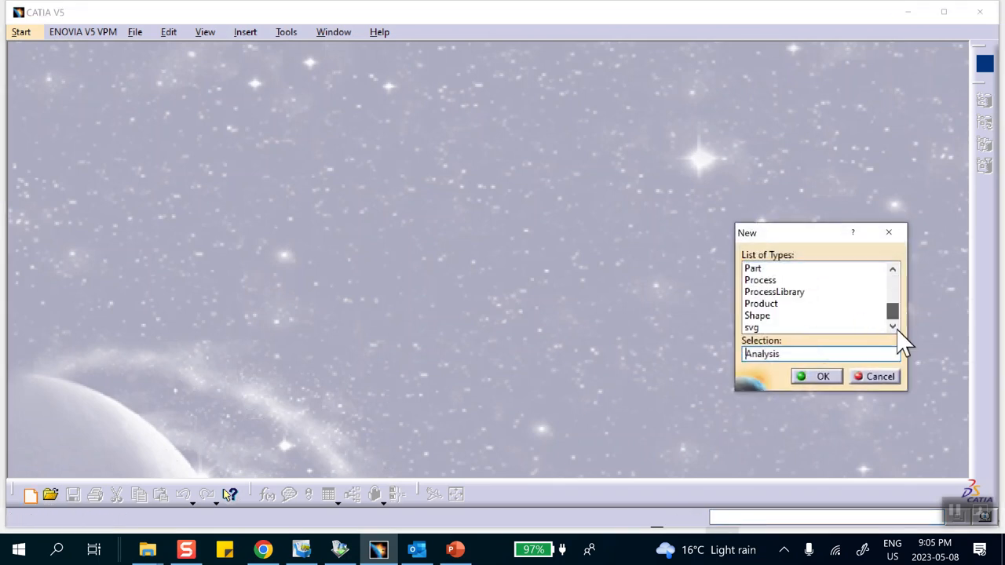
click(765, 268)
click(819, 375)
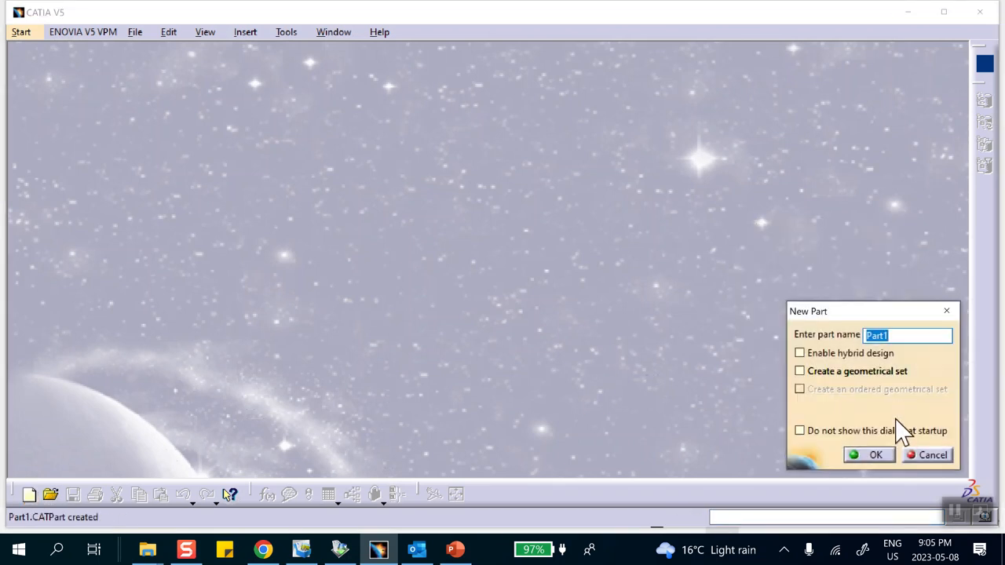
click(870, 456)
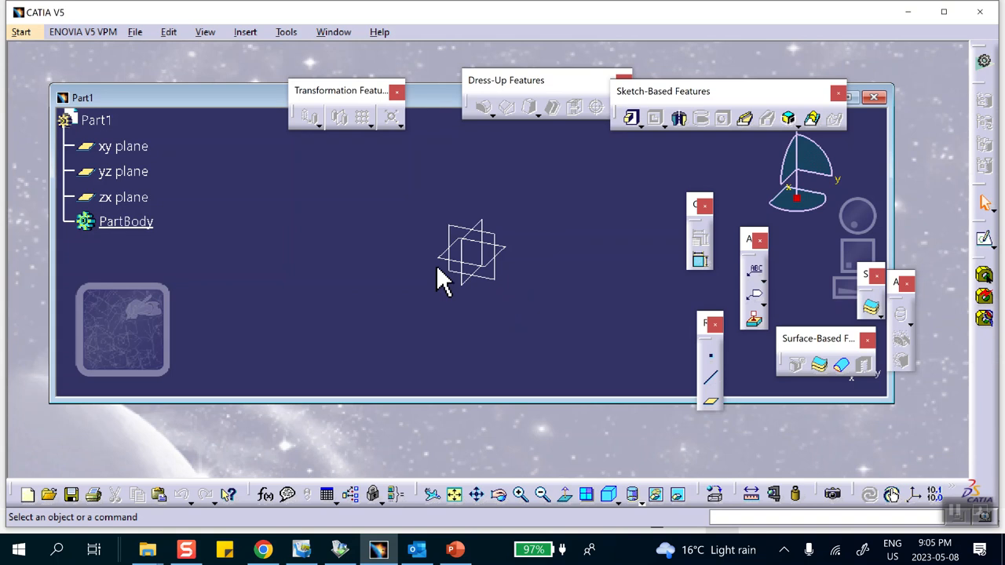
- Create one coordinate point at the origin and a second at X 0, Y 2.5, Z 0 in
click(711, 355)
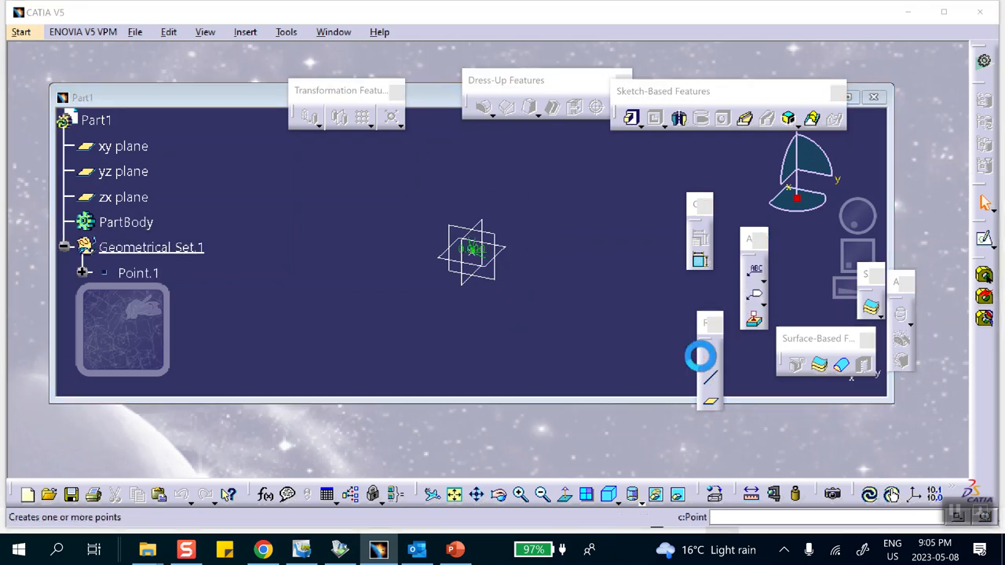
click(746, 346)
click(712, 349)
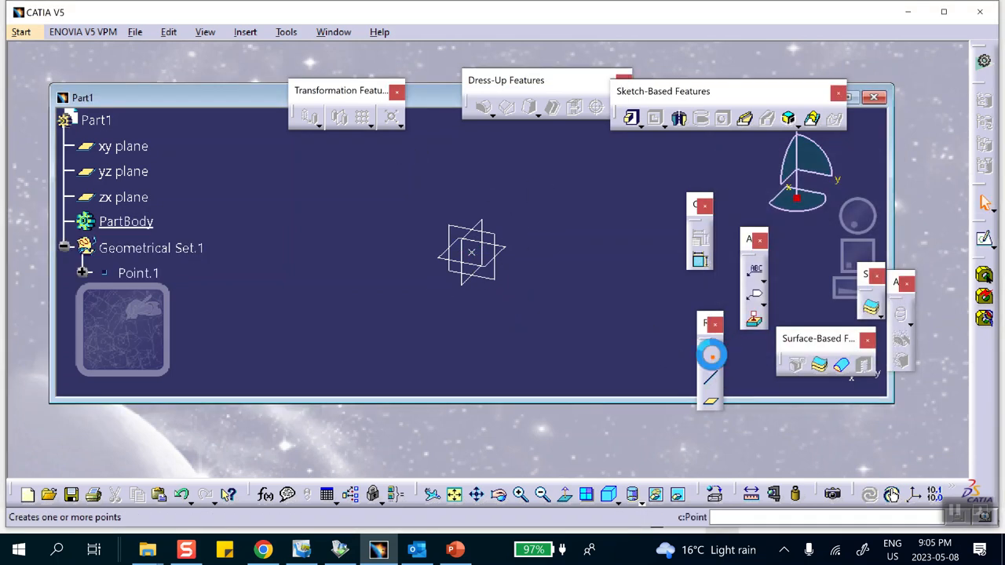
click(786, 228)
double_click(785, 228)
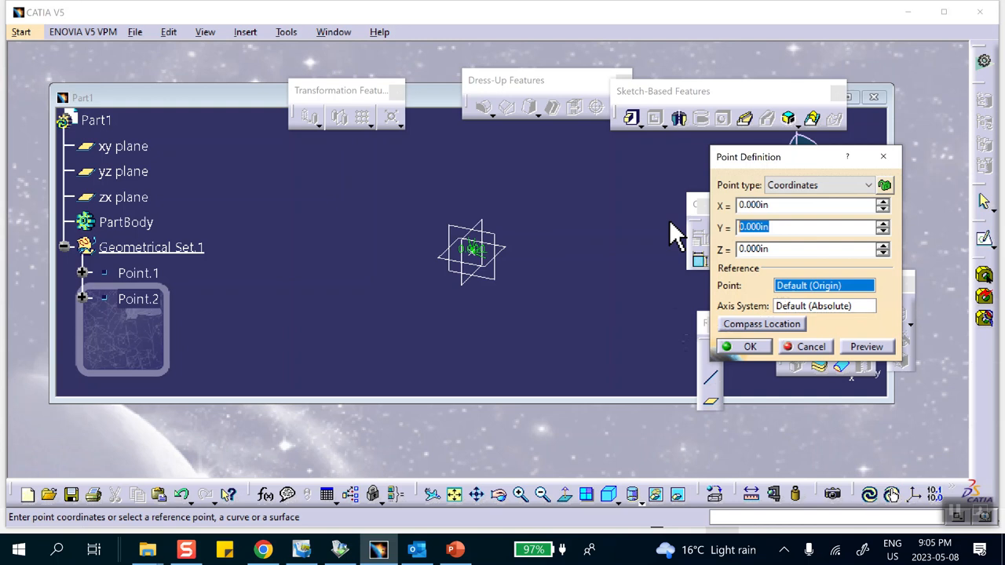
text(2)
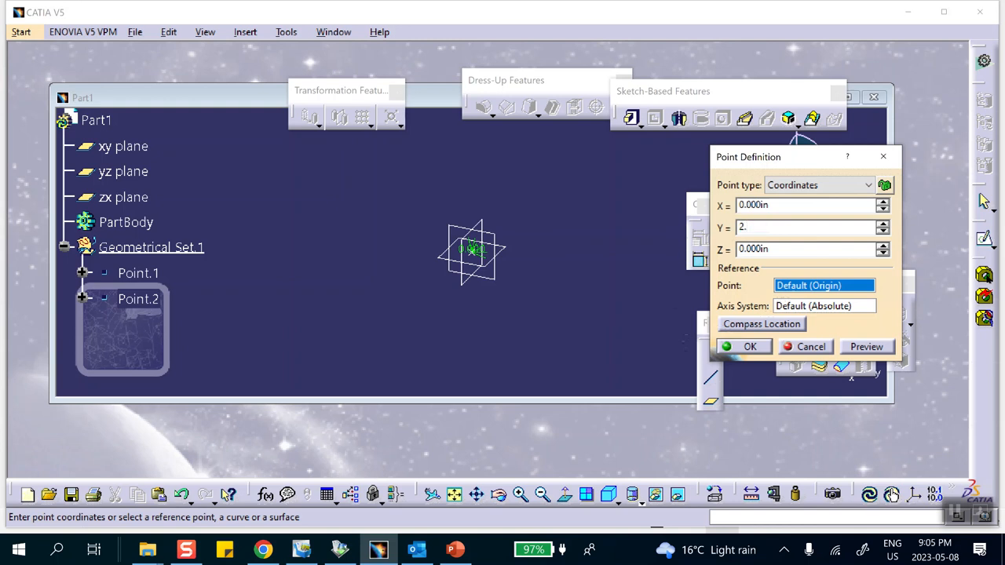
text(.5)
key(Return)
- Maximize the part window and create a Point-Point line from the origin point to the second point
middle_drag(623, 263, 562, 212)
click(851, 98)
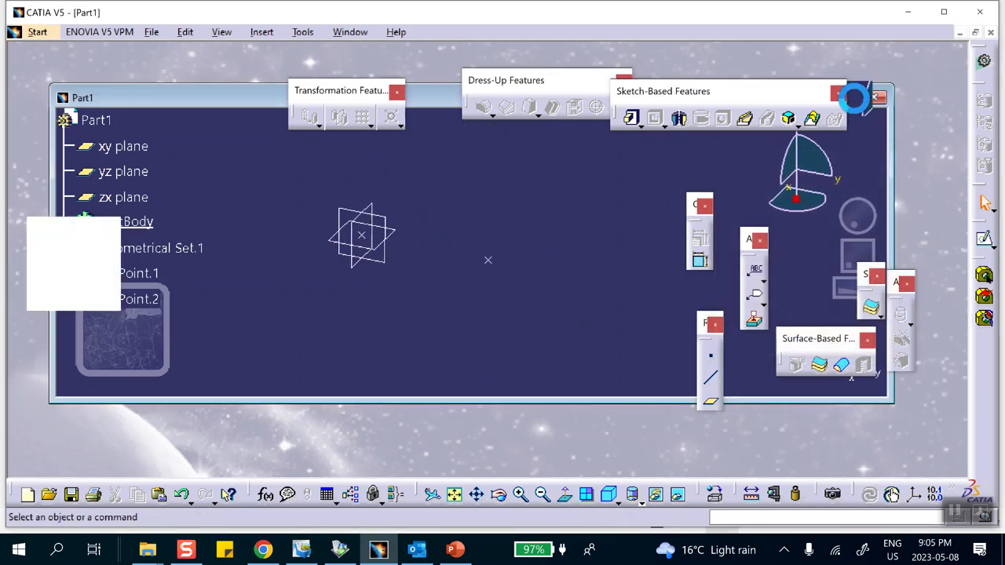
mouse_move(521, 243)
middle_down()
mouse_move(514, 231)
mouse_move(518, 247)
middle_up()
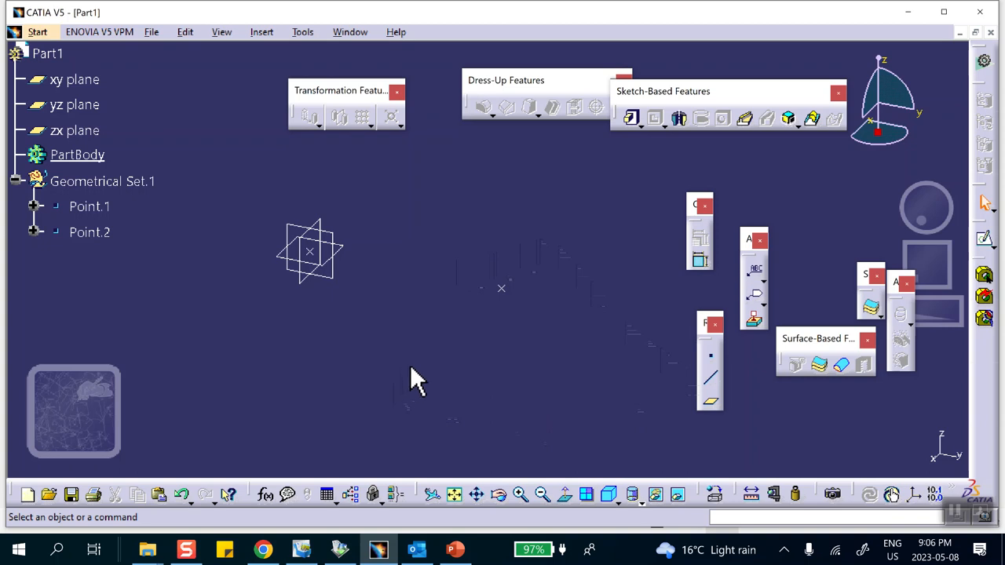
click(713, 385)
click(310, 250)
click(503, 292)
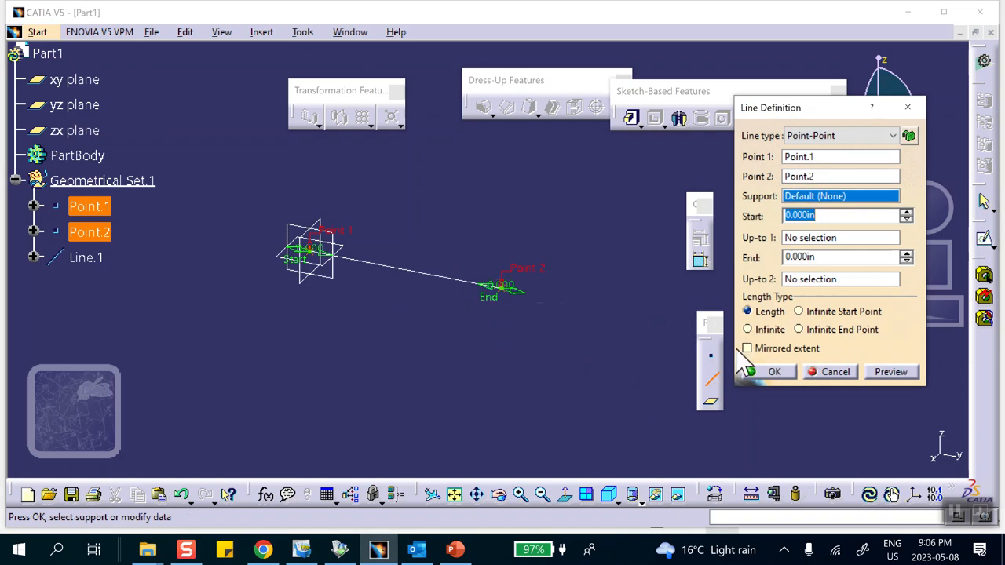
click(773, 372)
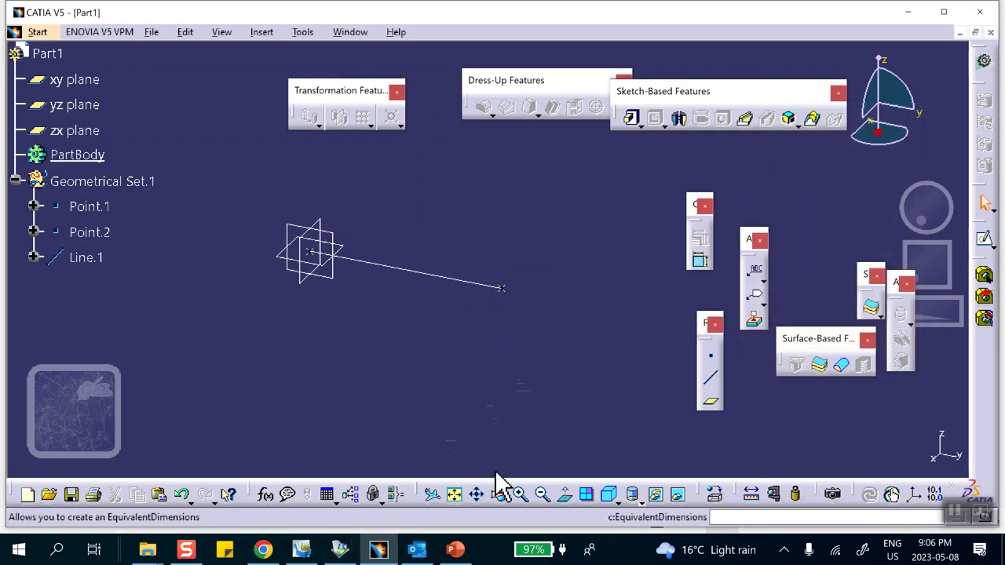
- Apply the Aluminium material from the metal library to the whole part
click(715, 495)
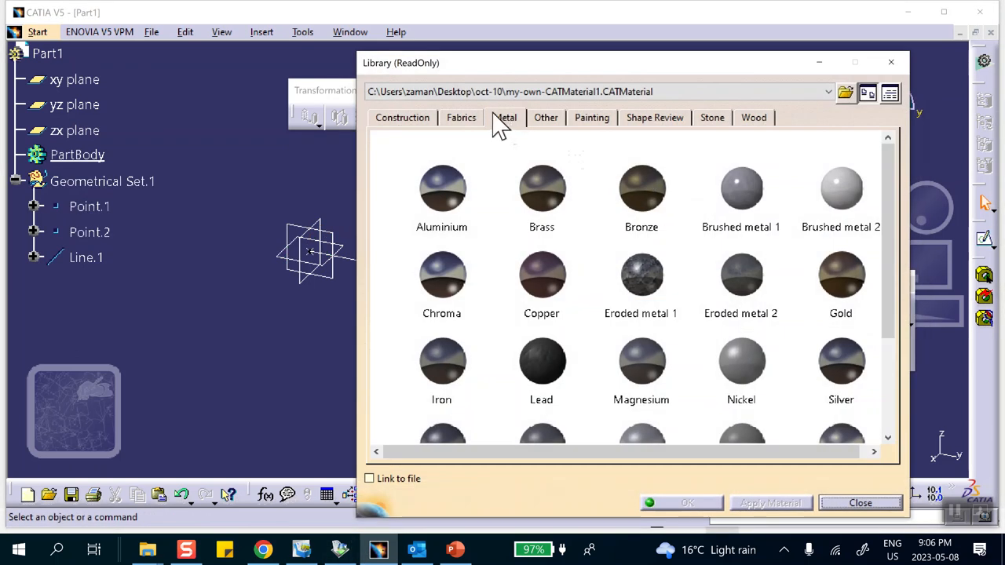
click(434, 193)
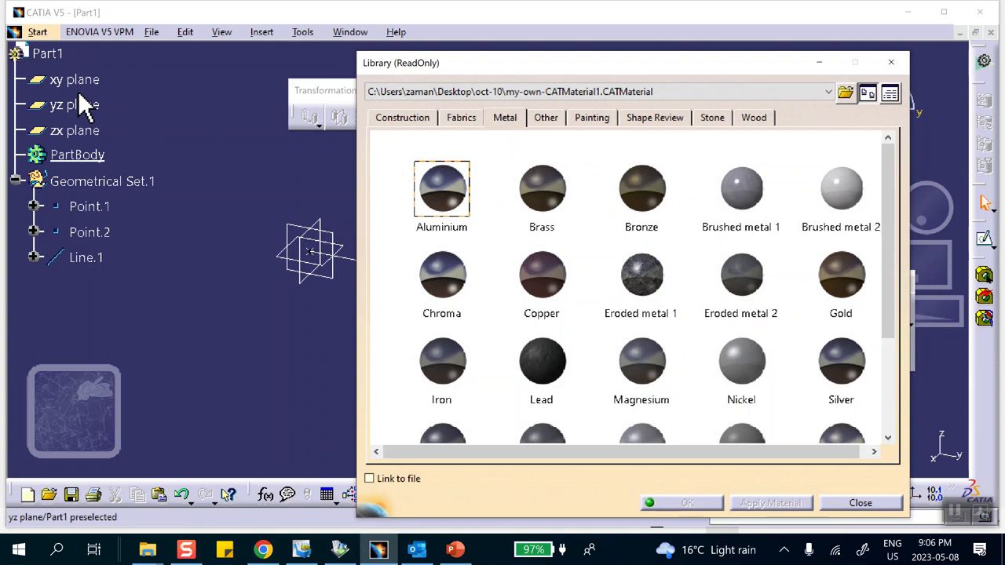
click(47, 53)
click(688, 503)
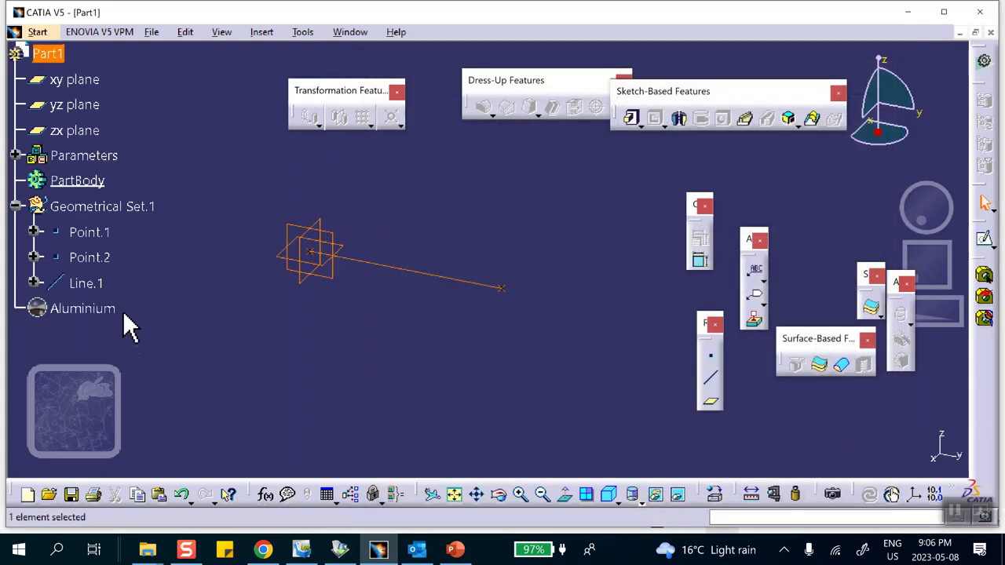
click(71, 309)
double_click(64, 309)
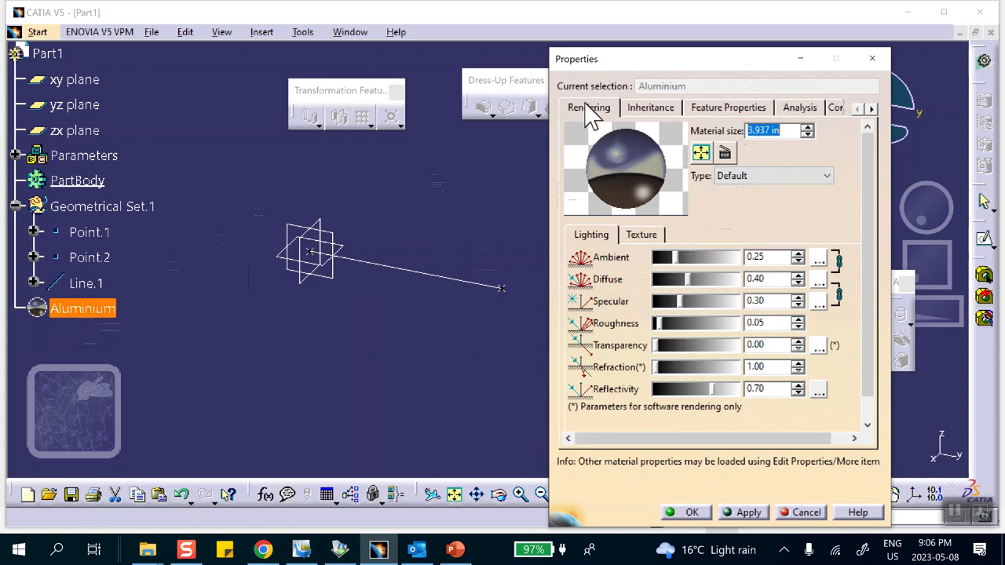
click(801, 108)
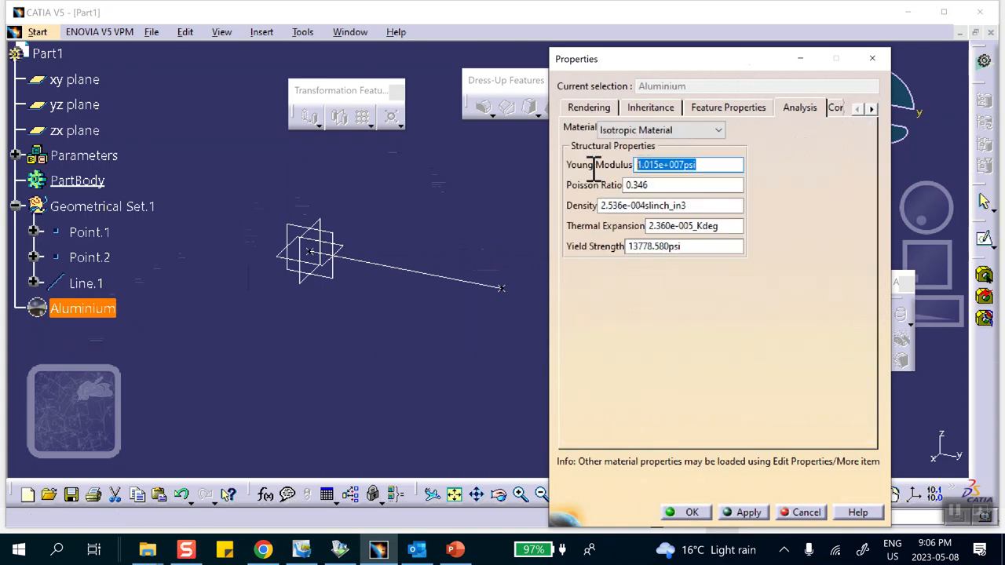
text(.)
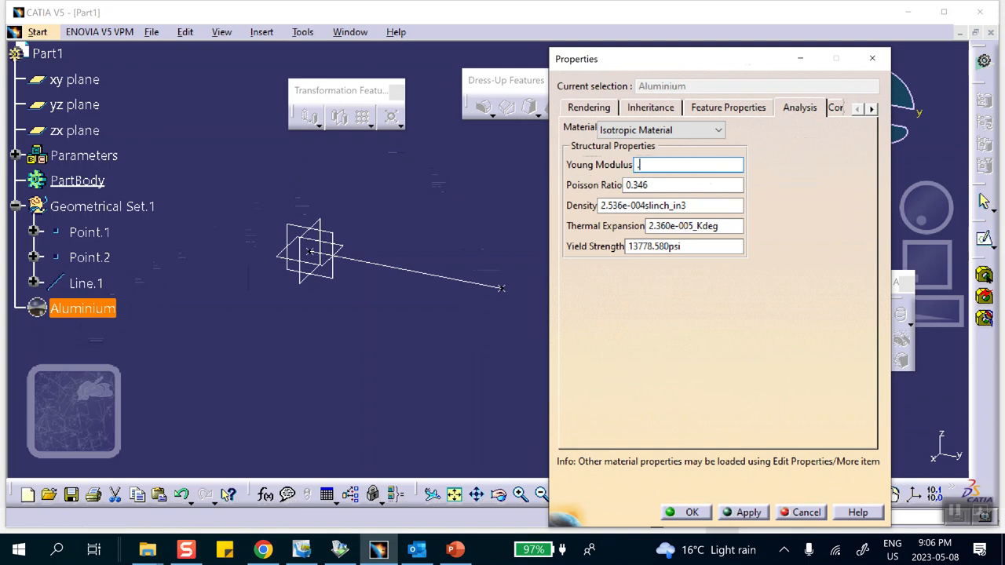
text(1)
click(701, 206)
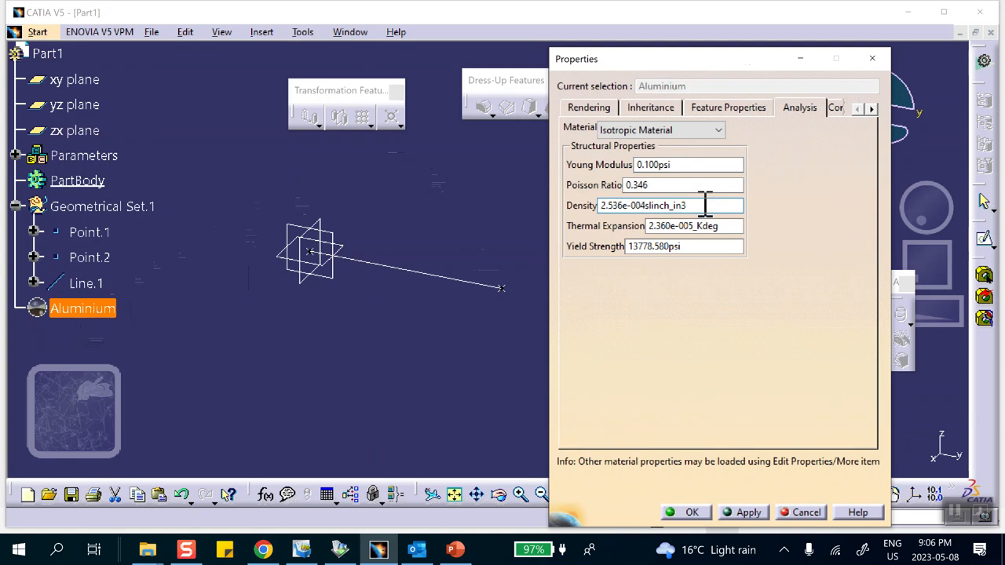
double_click(701, 206)
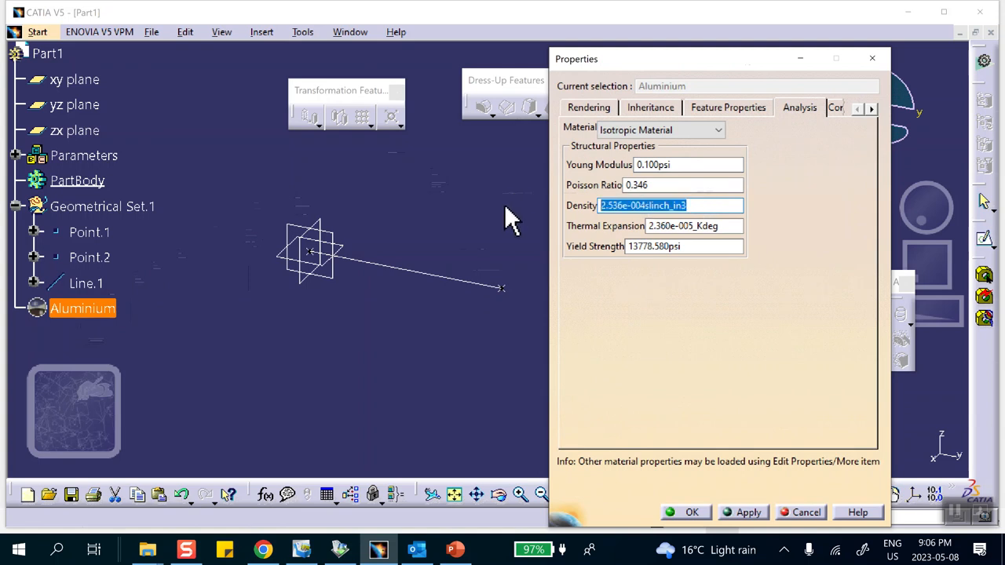
text(.)
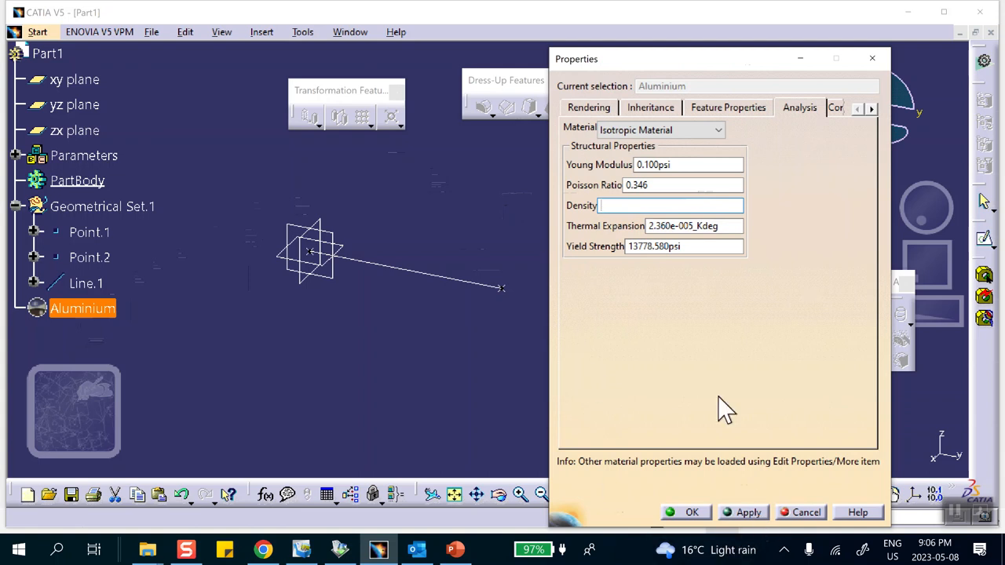
click(703, 248)
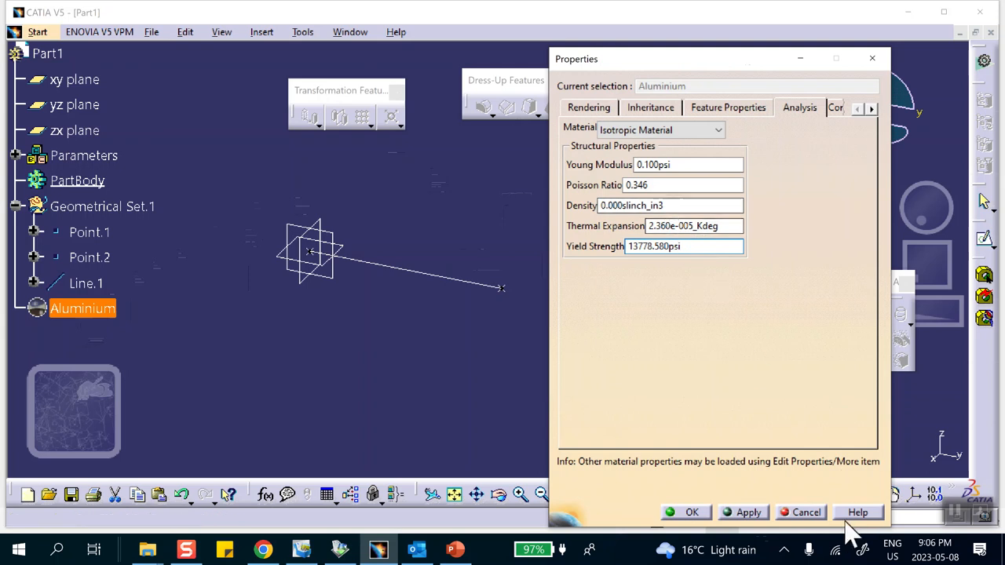
click(809, 513)
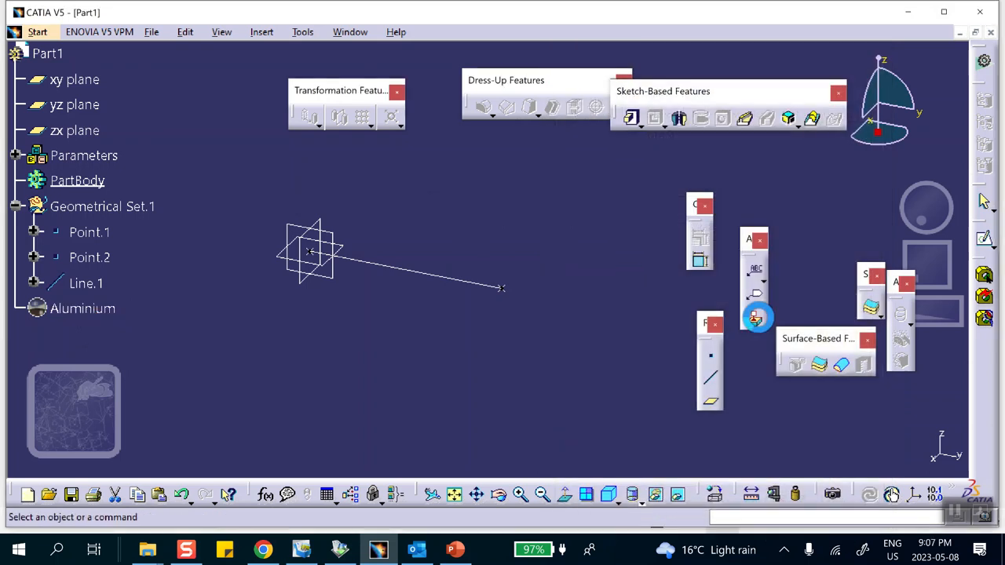
- Set the Aluminium material's Young modulus to 0.1 psi and its density to 2.536e-008 slinch_in3
double_click(76, 311)
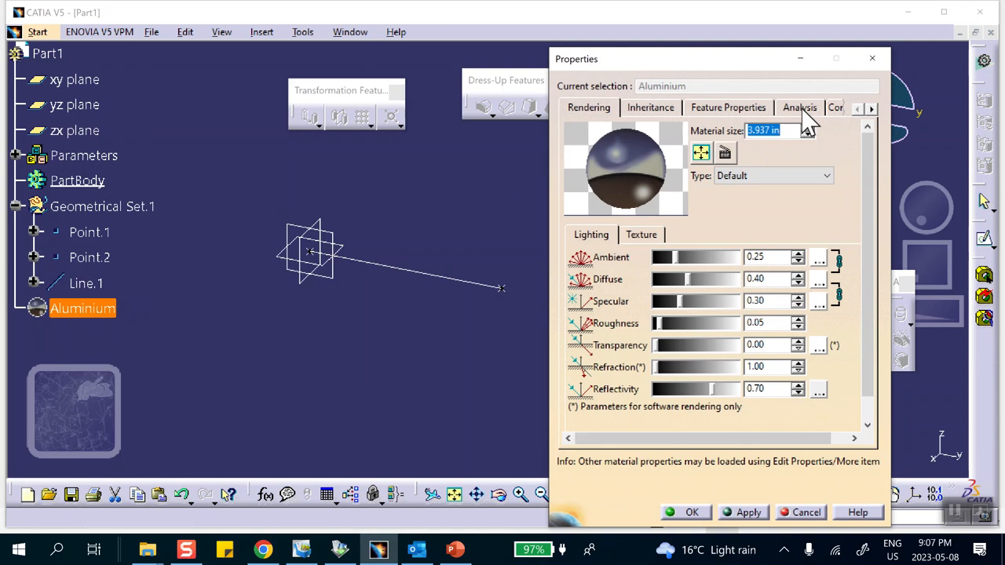
click(802, 109)
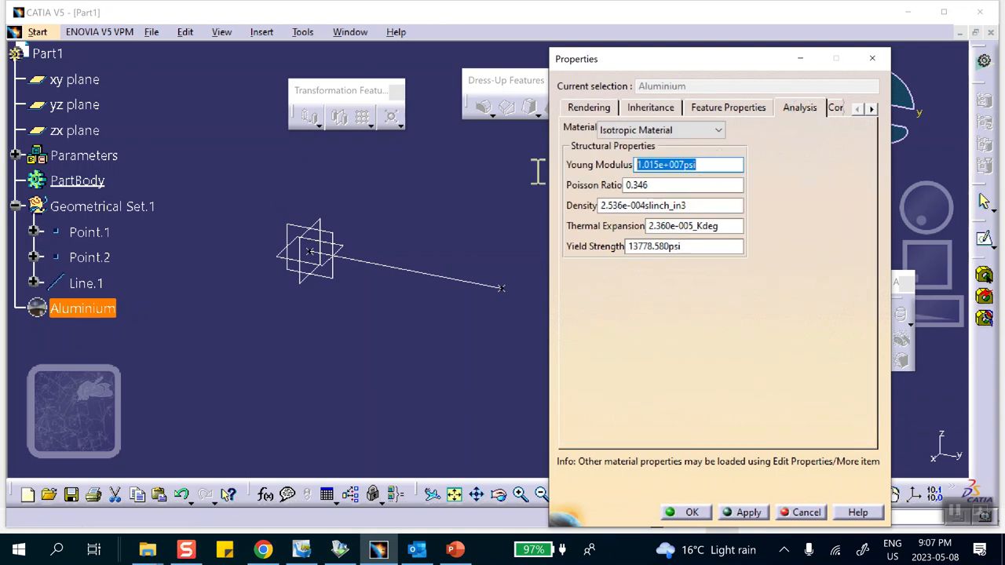
text(.1)
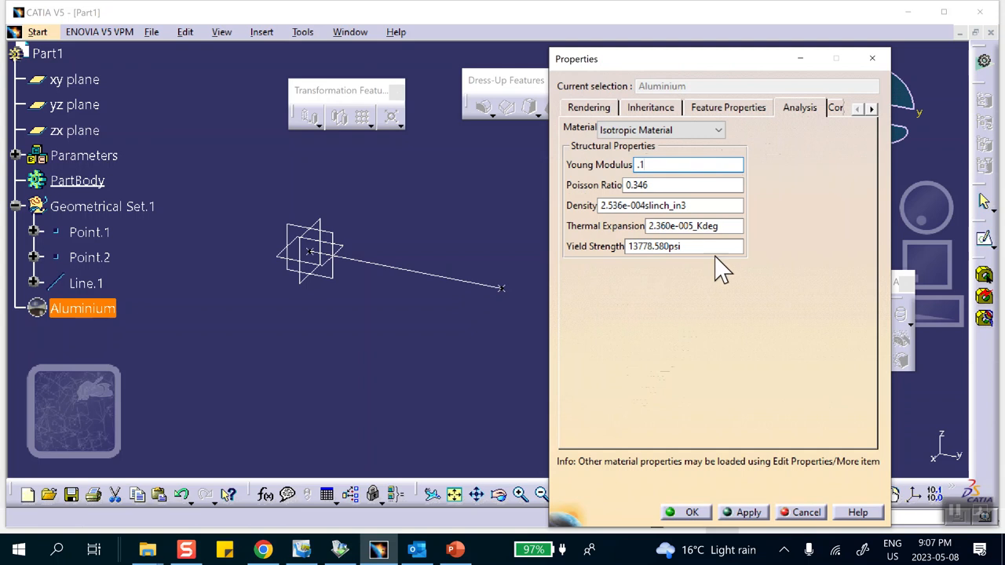
click(646, 205)
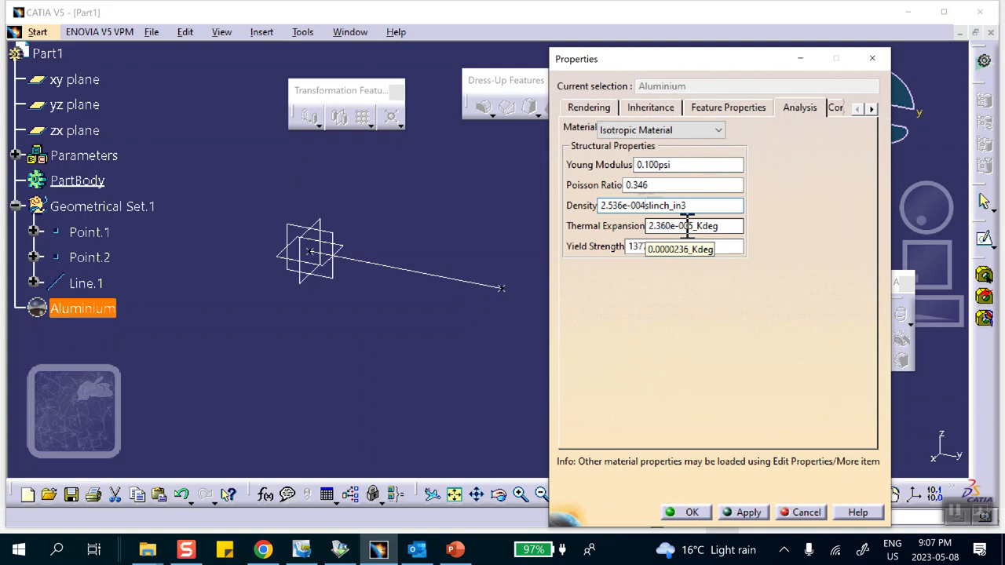
key(BackSpace)
text(8)
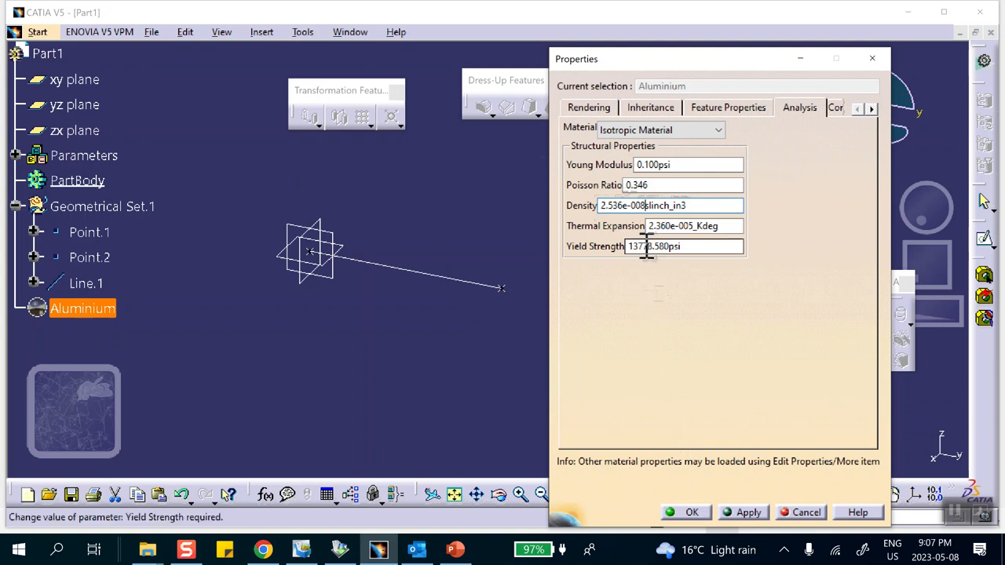
click(682, 511)
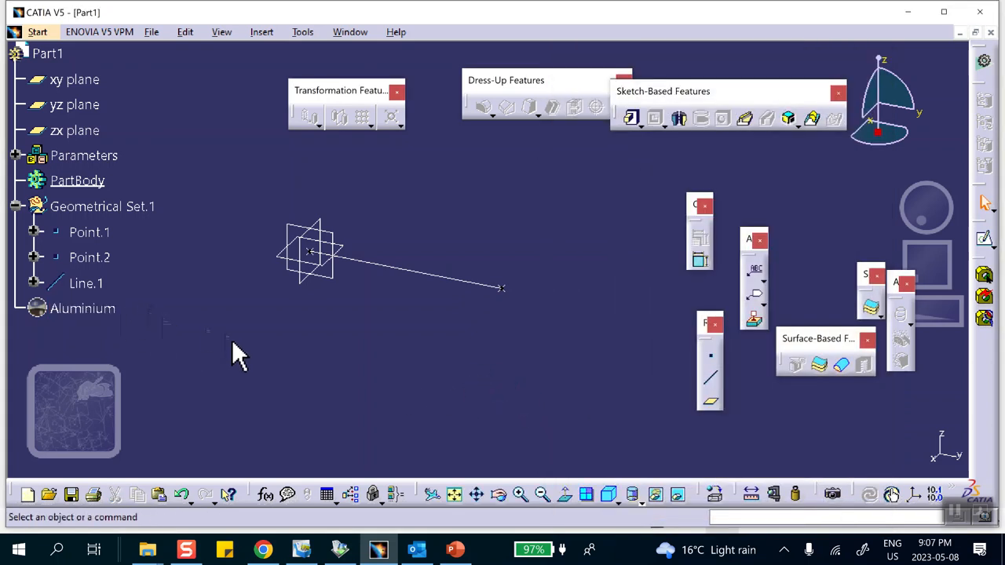
- Switch to Generative Structural Analysis, create a Frequency Analysis case, and expand the frequency case in the tree
click(40, 33)
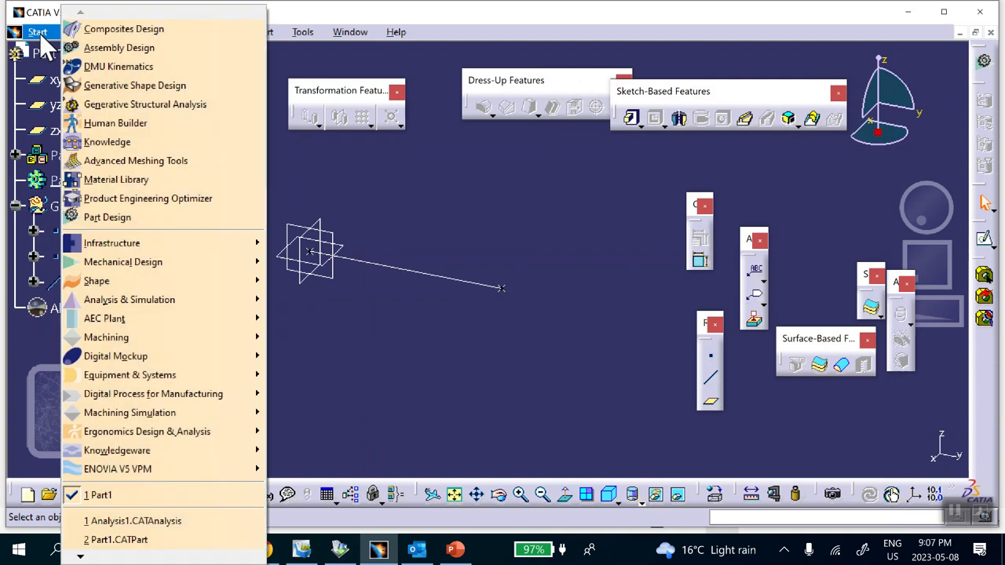
click(138, 107)
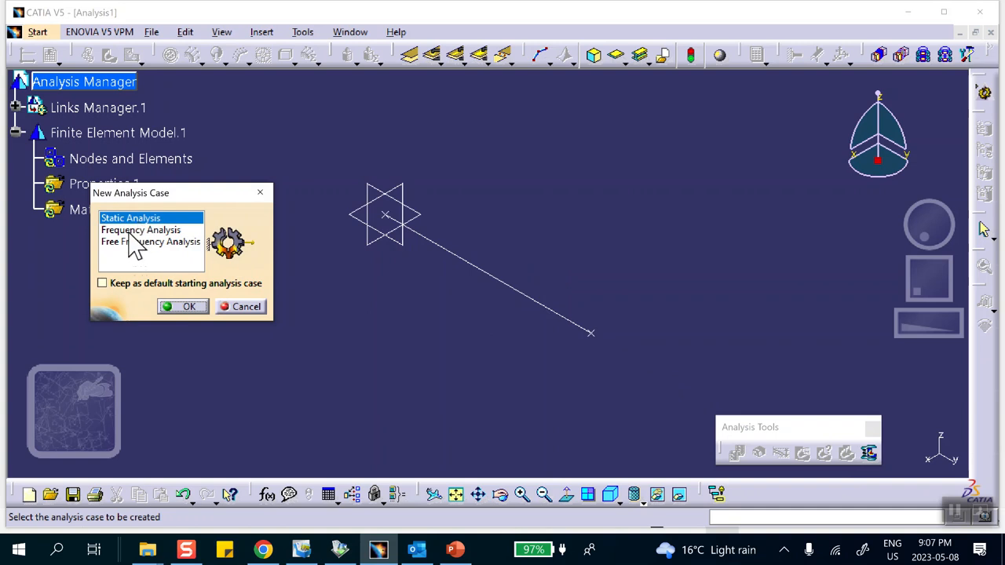
click(131, 230)
click(190, 307)
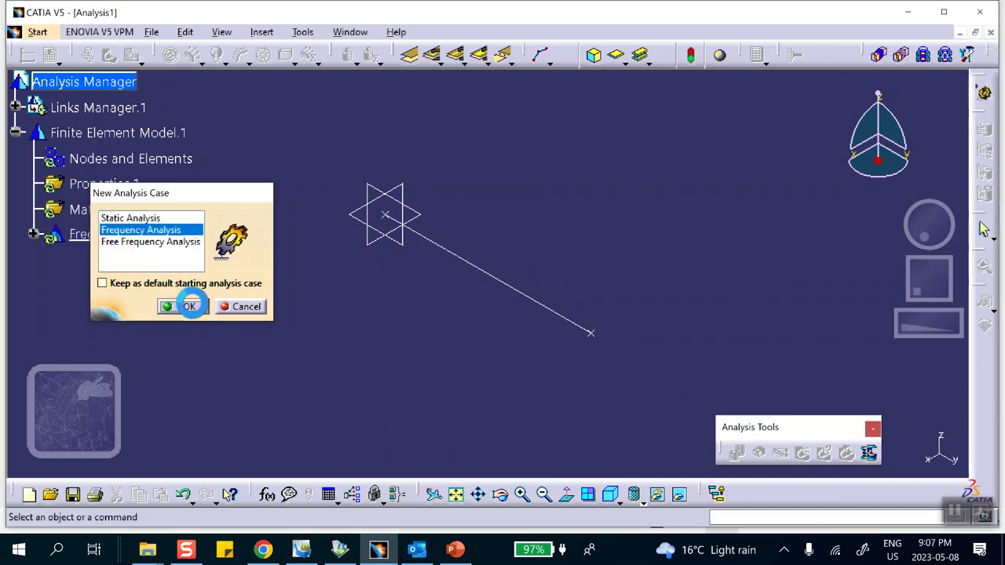
click(33, 234)
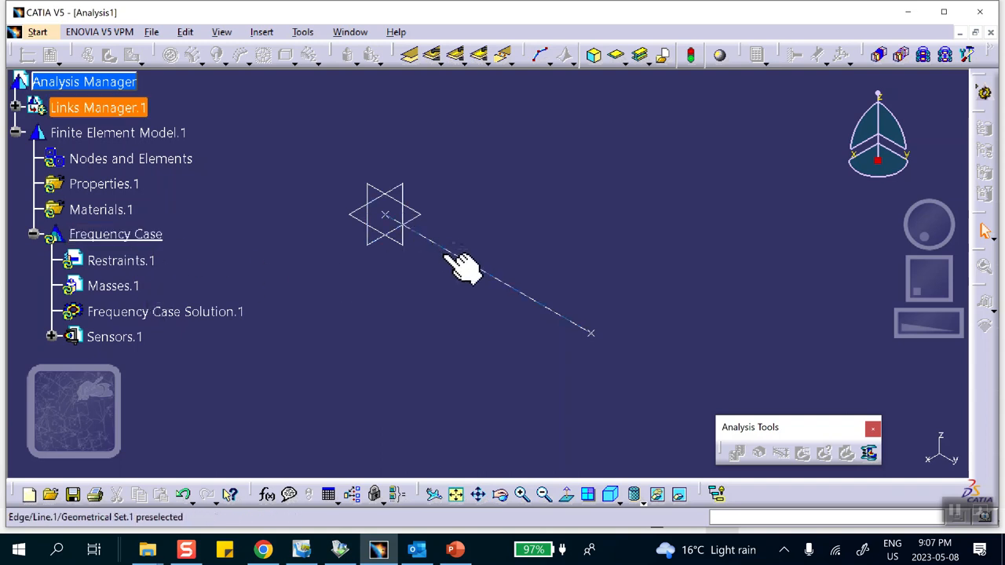
- Apply a linear beam mesh to the line with the minimal mesh option enabled
click(540, 56)
click(514, 289)
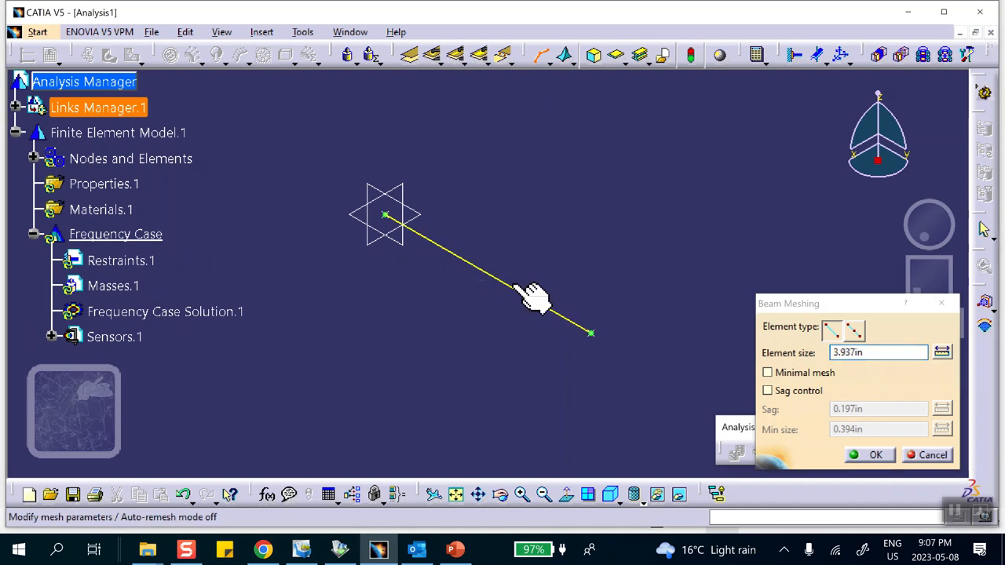
click(768, 374)
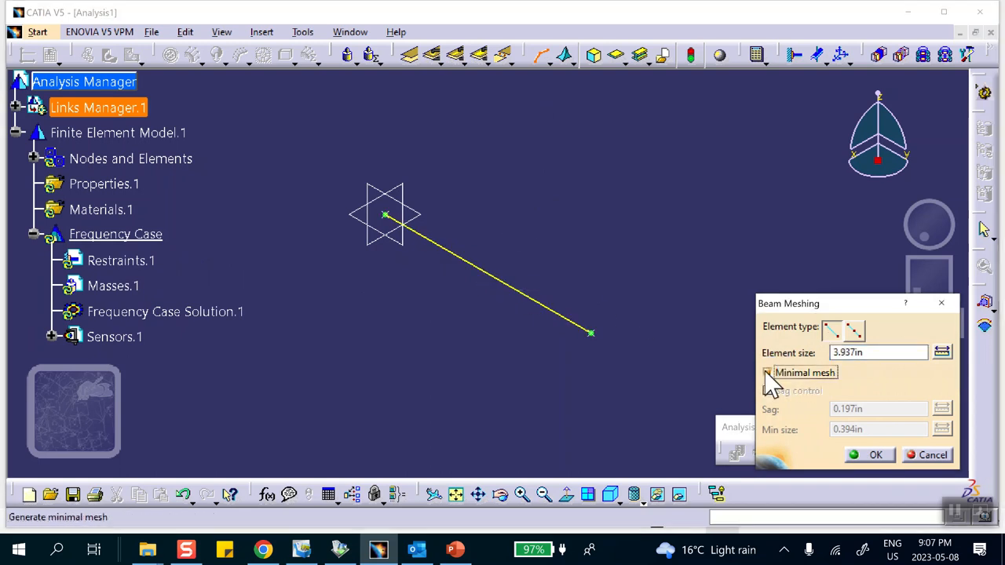
click(860, 455)
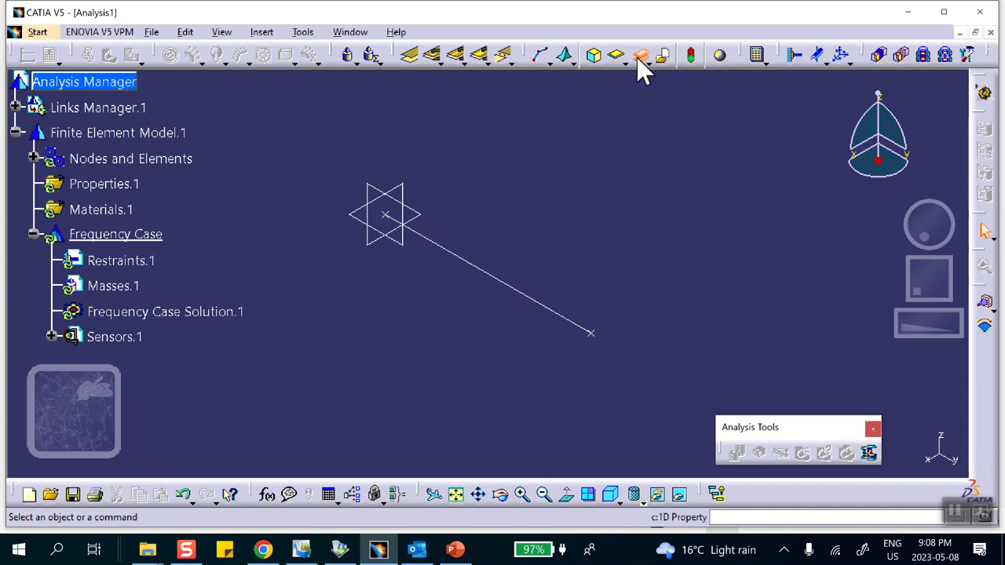
- Apply a 1D property of type Cylindrical beam to the line
click(639, 58)
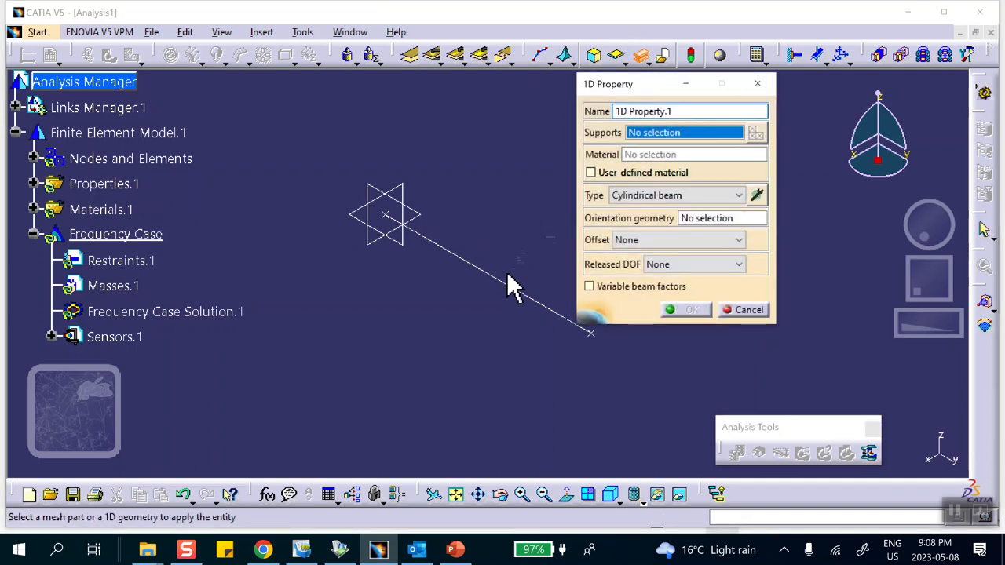
click(503, 281)
click(691, 308)
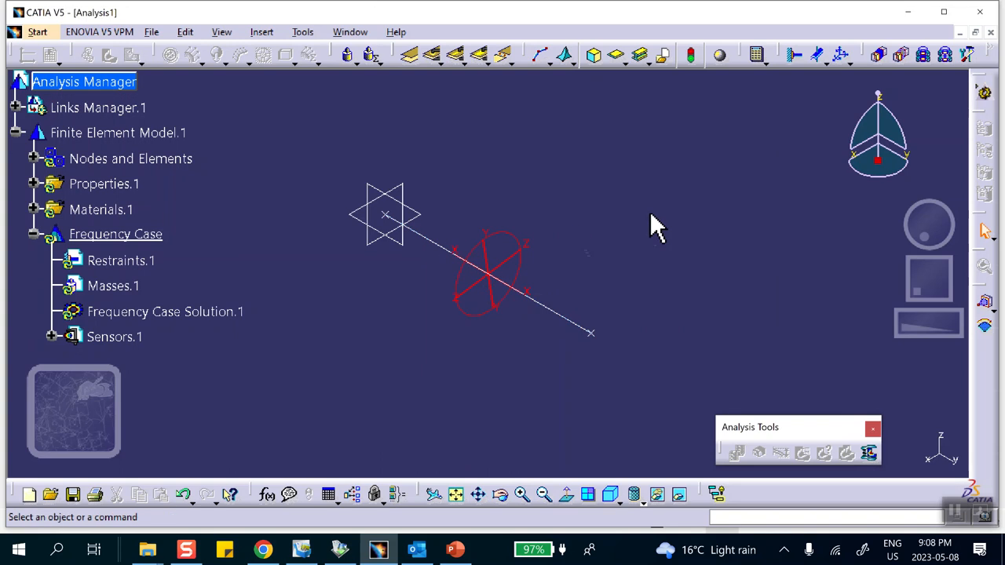
- Start a general analysis connection and hide the construction points at both ends of the line
middle_drag(621, 222, 614, 198)
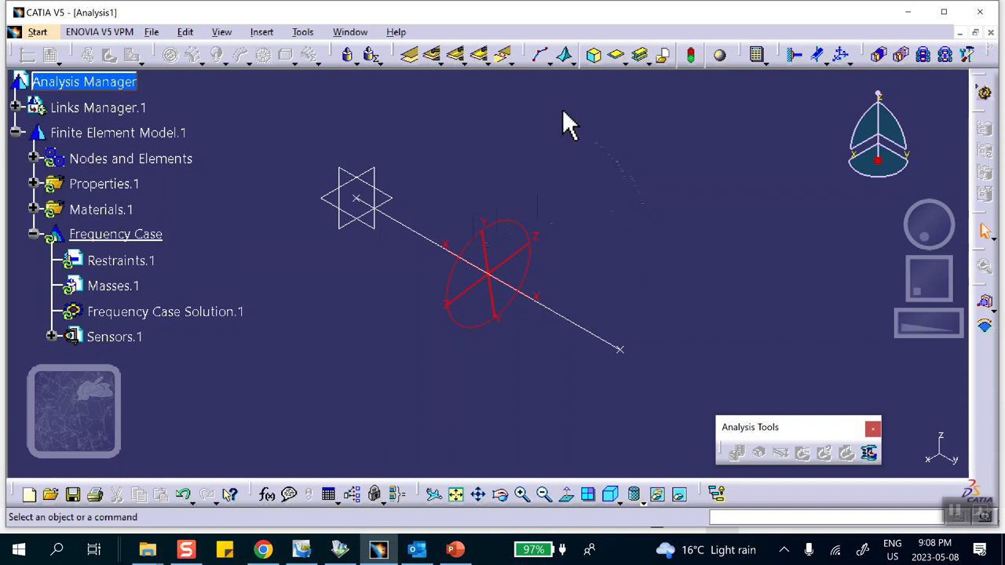
click(409, 54)
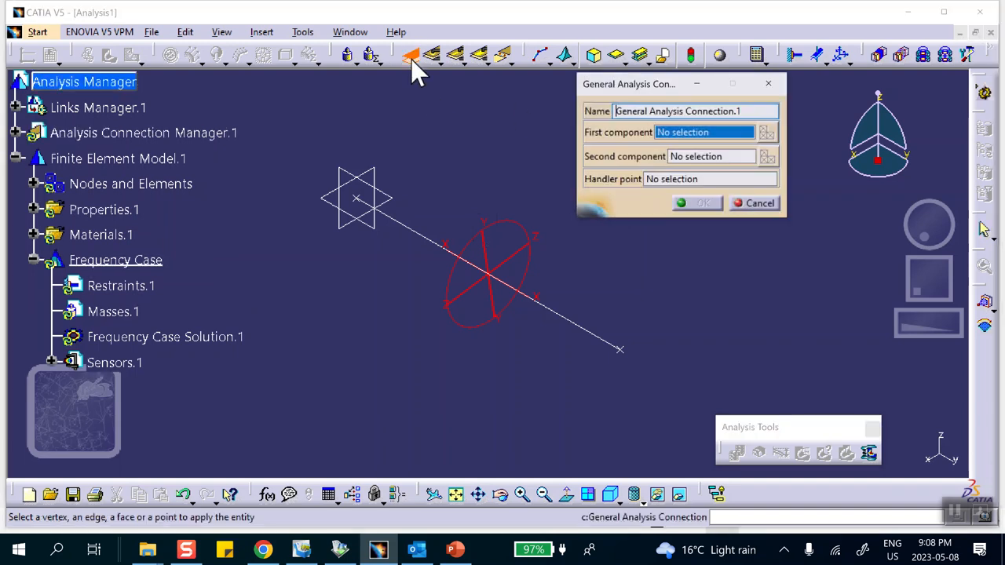
right_click(358, 198)
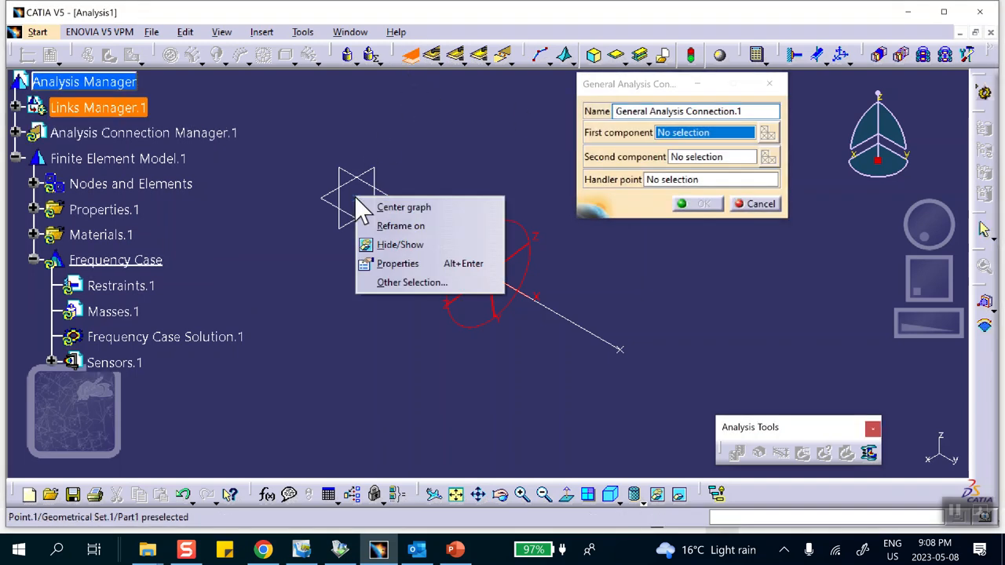
click(383, 249)
right_click(623, 353)
click(666, 399)
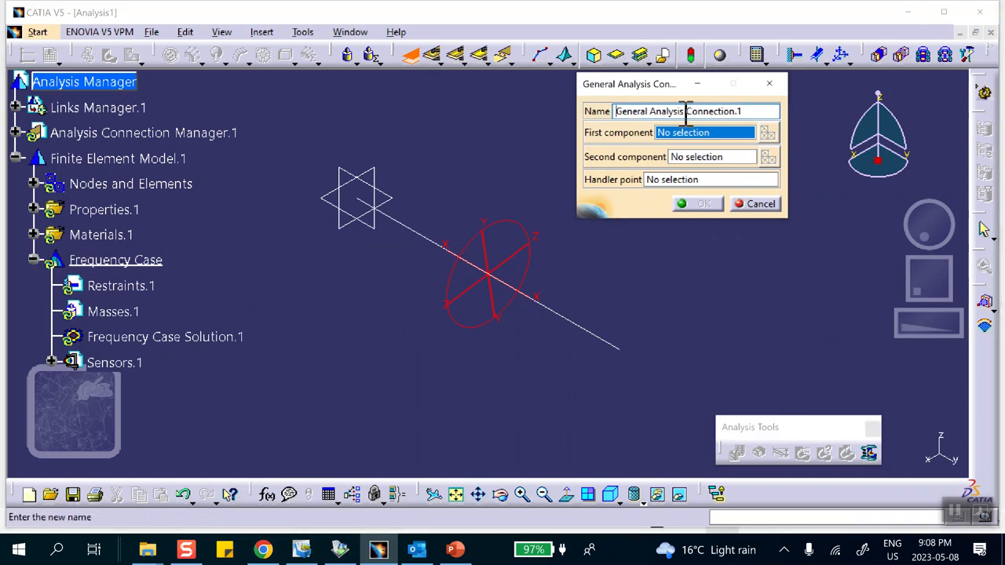
- Define the general analysis connection from the line's vertex at the origin to its far end vertex
click(357, 198)
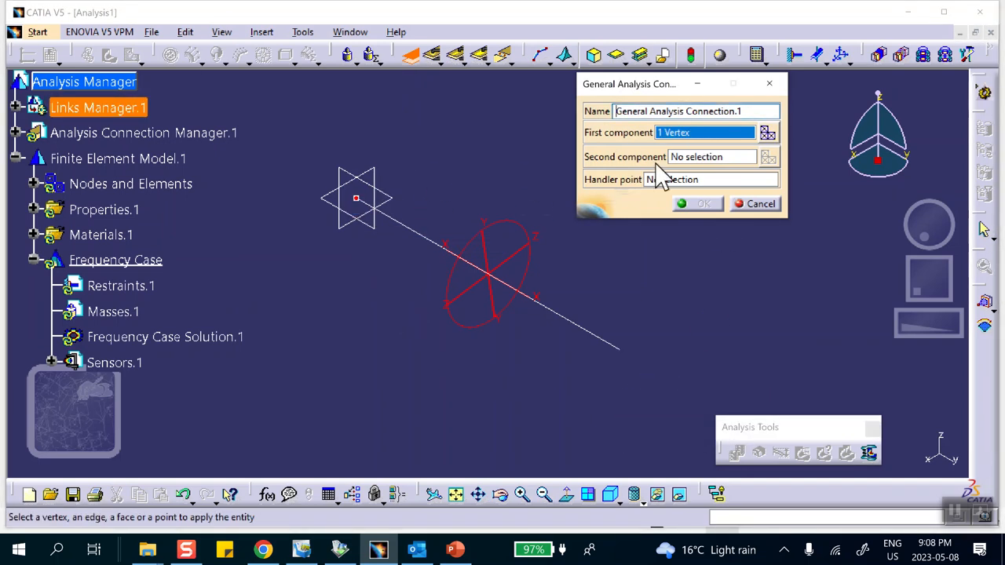
click(620, 351)
click(702, 203)
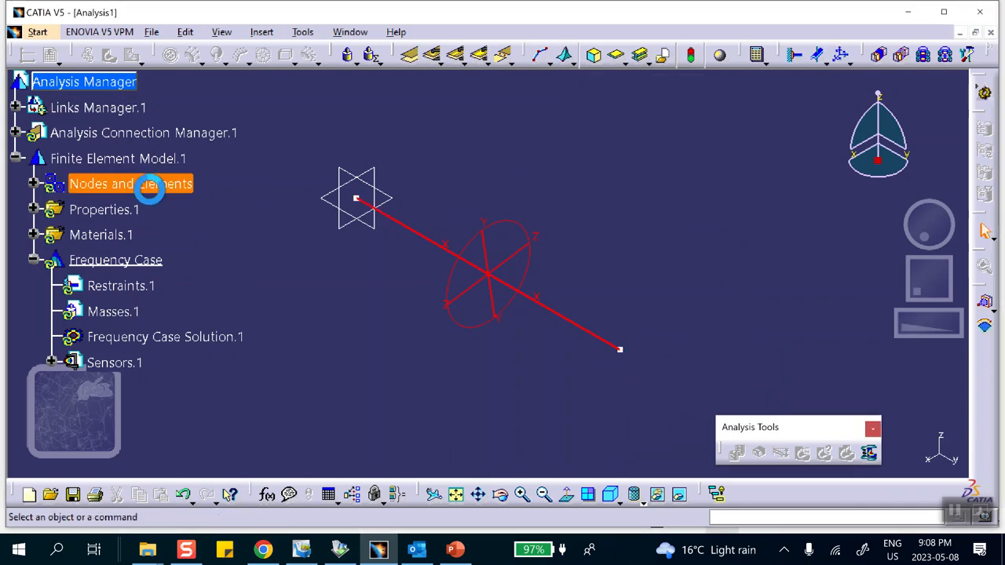
- Apply a user-defined distant connection property to the general analysis connection, with a Spring-Rigid middle and Translation Stiffness 2 of 100000 lbf_in
click(15, 133)
click(33, 159)
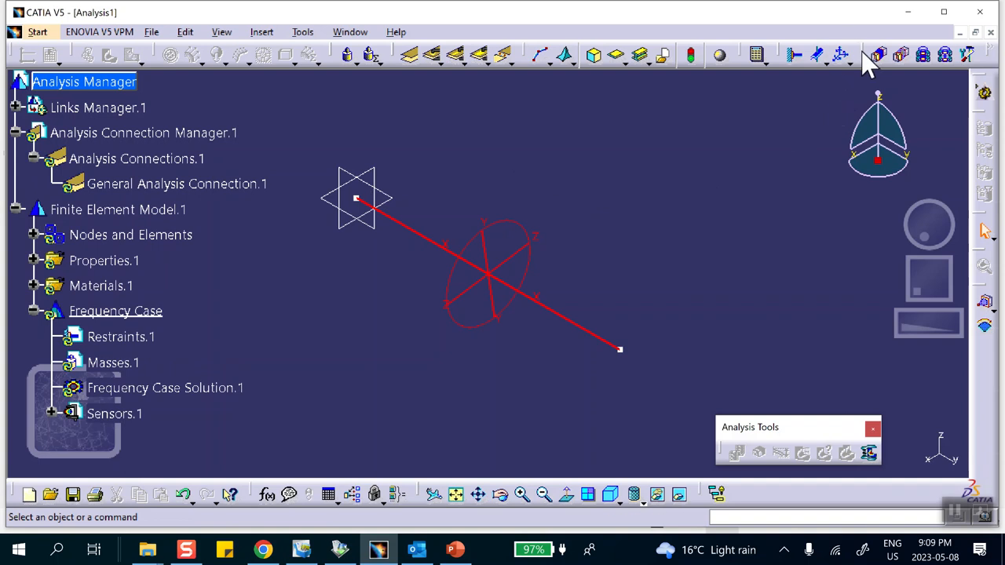
drag(827, 64, 692, 148)
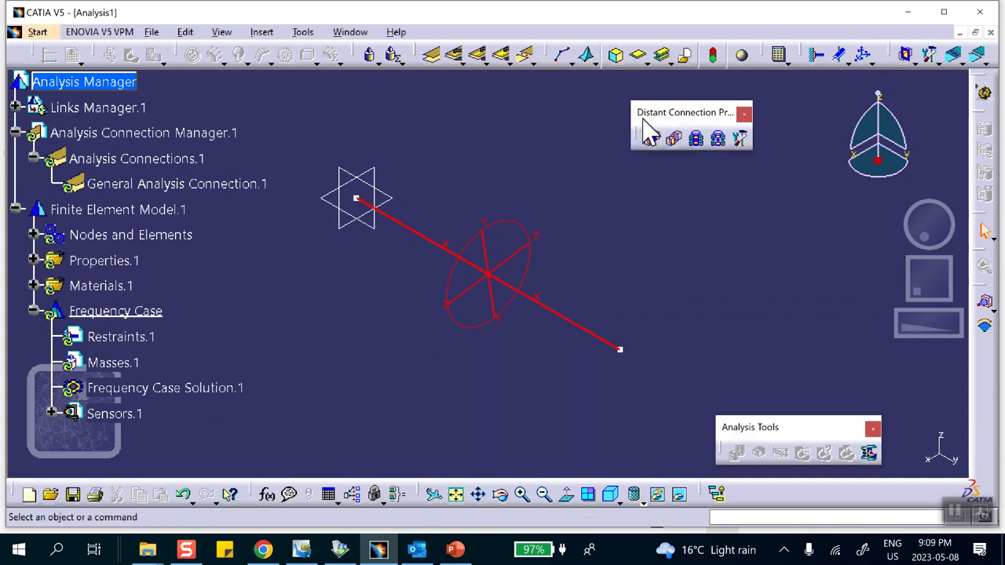
click(743, 140)
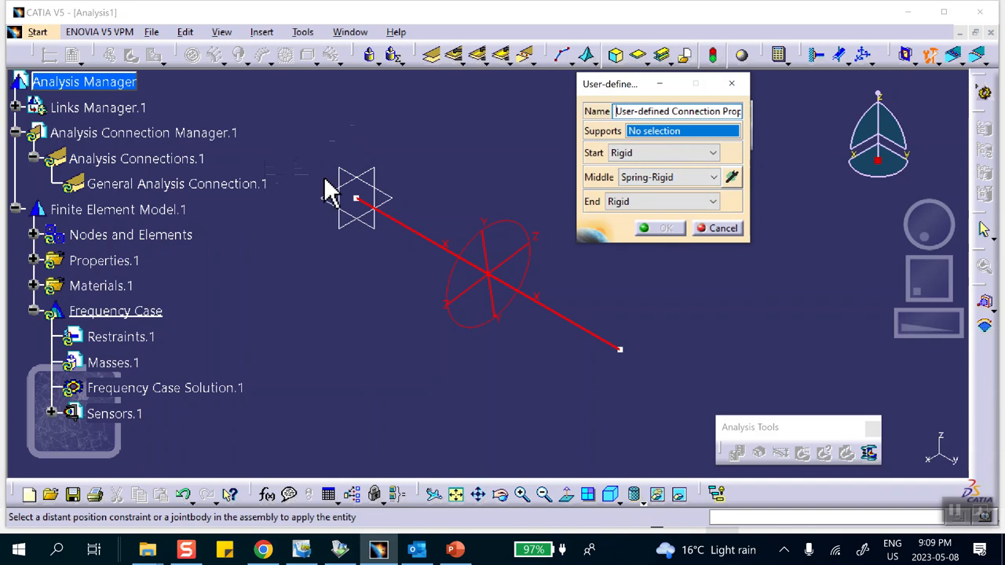
click(253, 186)
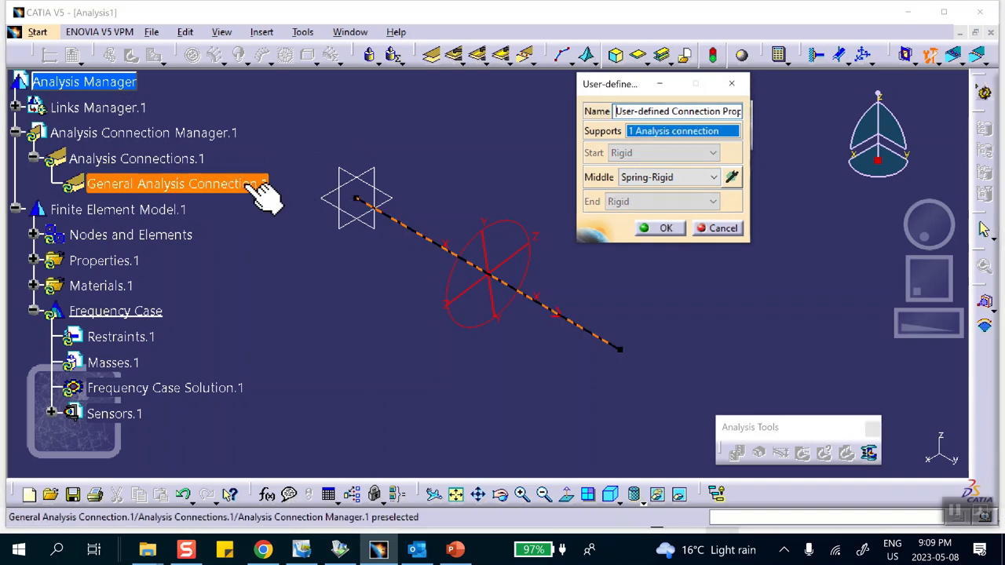
click(731, 178)
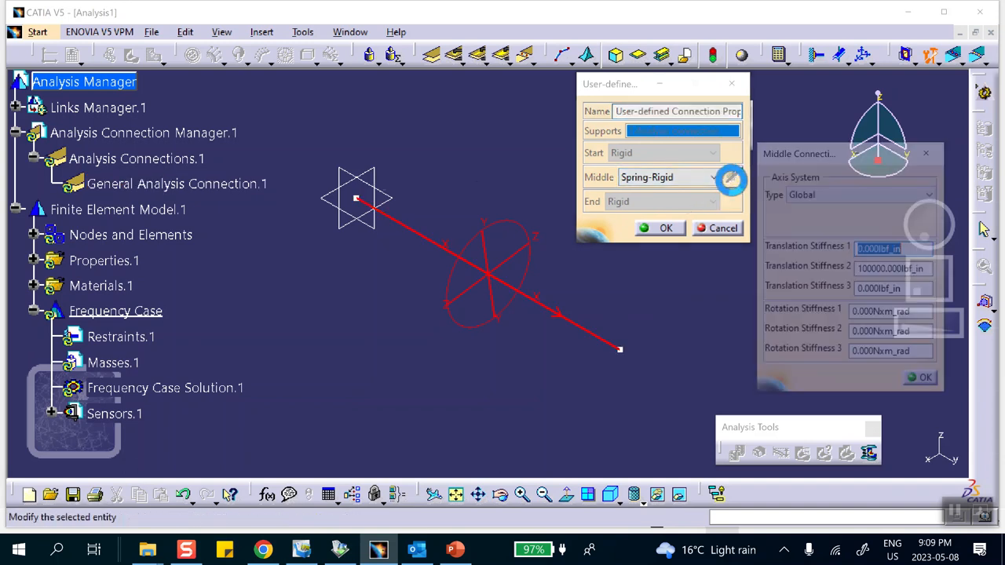
click(893, 271)
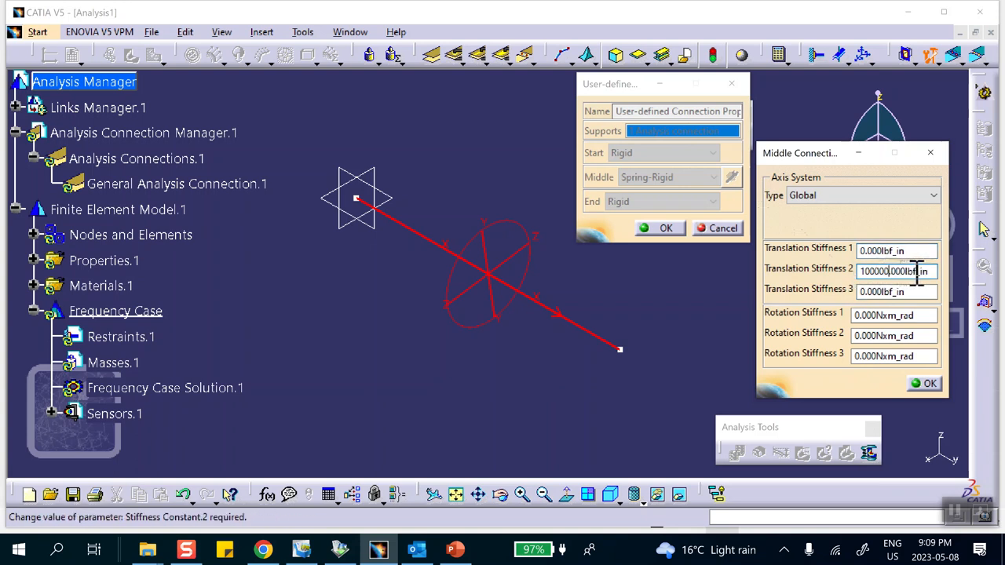
click(924, 383)
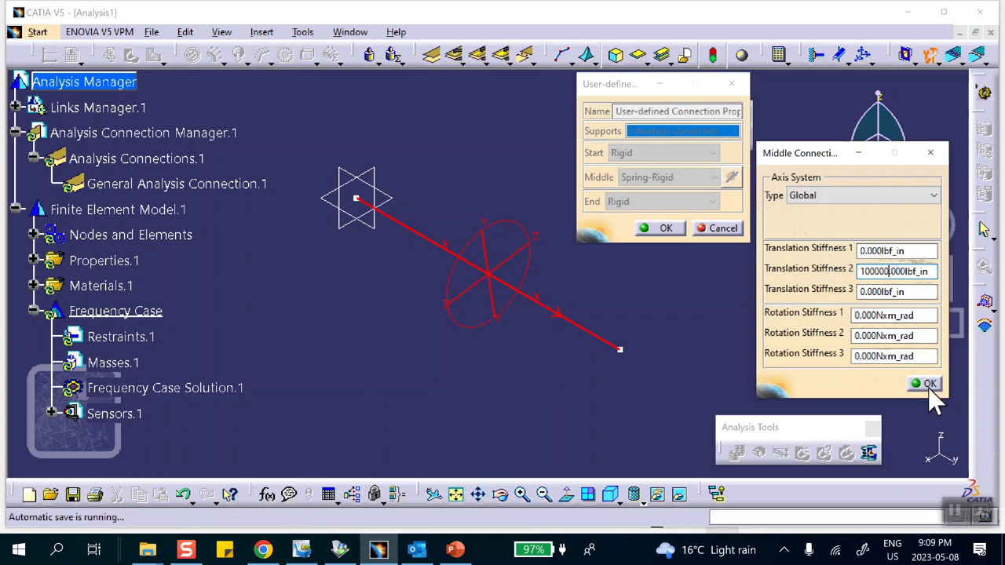
click(665, 227)
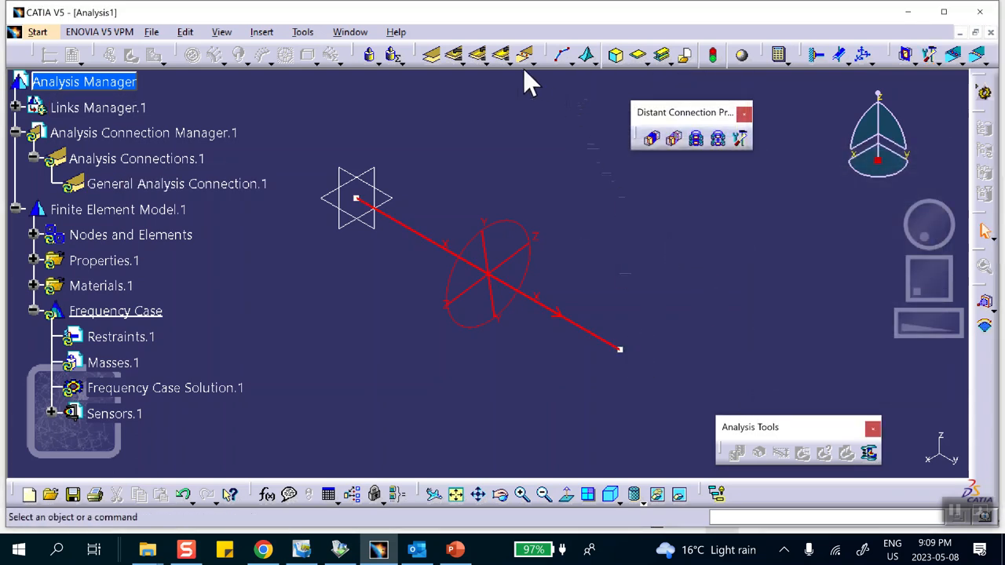
- Define a distributed mass of 50000/386 on the line's end vertex away from the origin
click(397, 62)
click(398, 91)
click(399, 95)
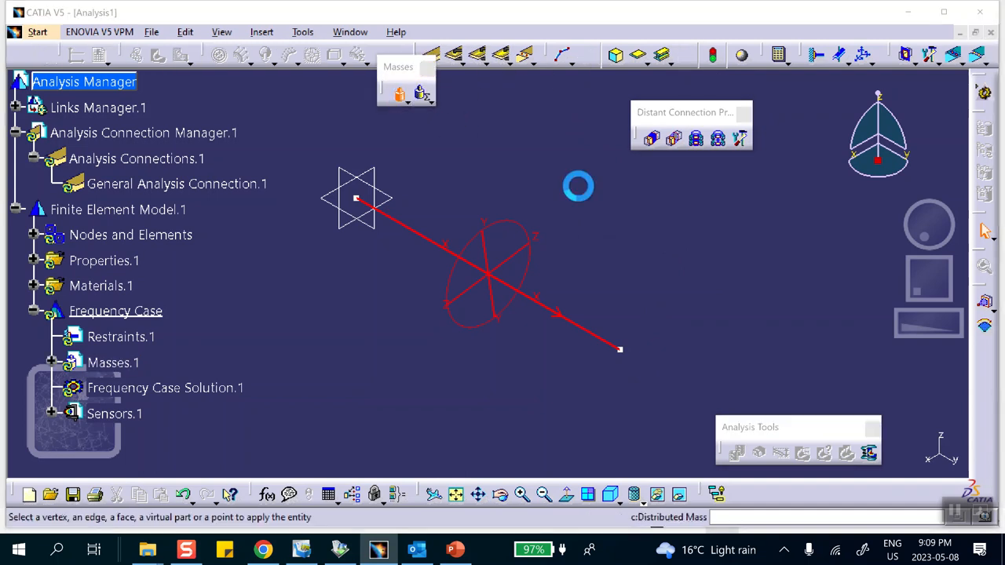
click(620, 351)
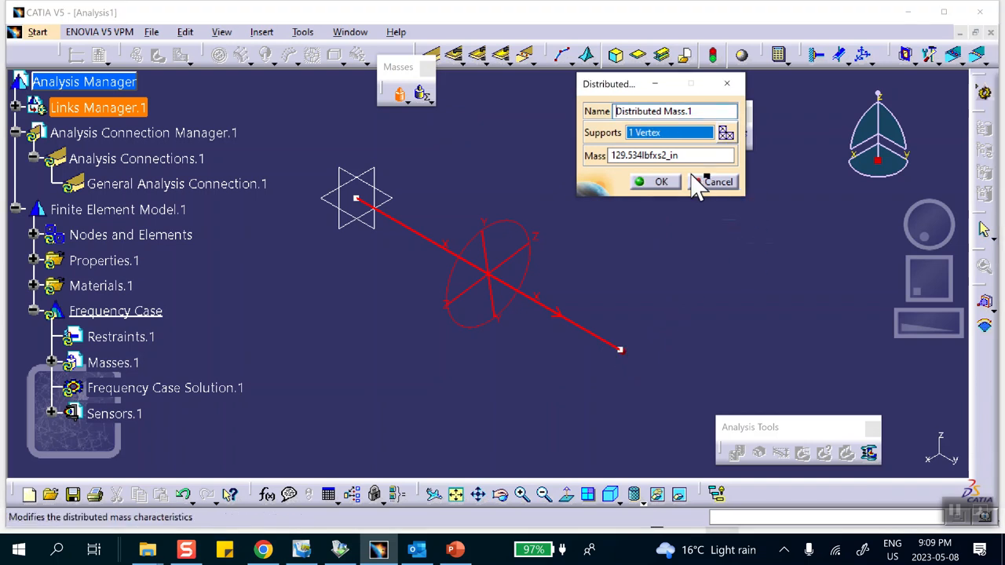
double_click(623, 154)
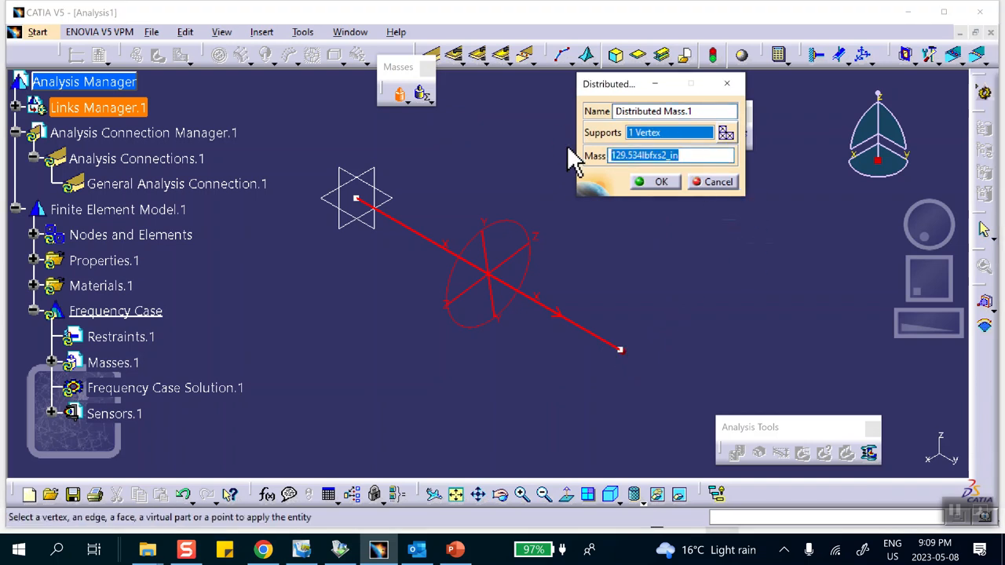
text(50000/386)
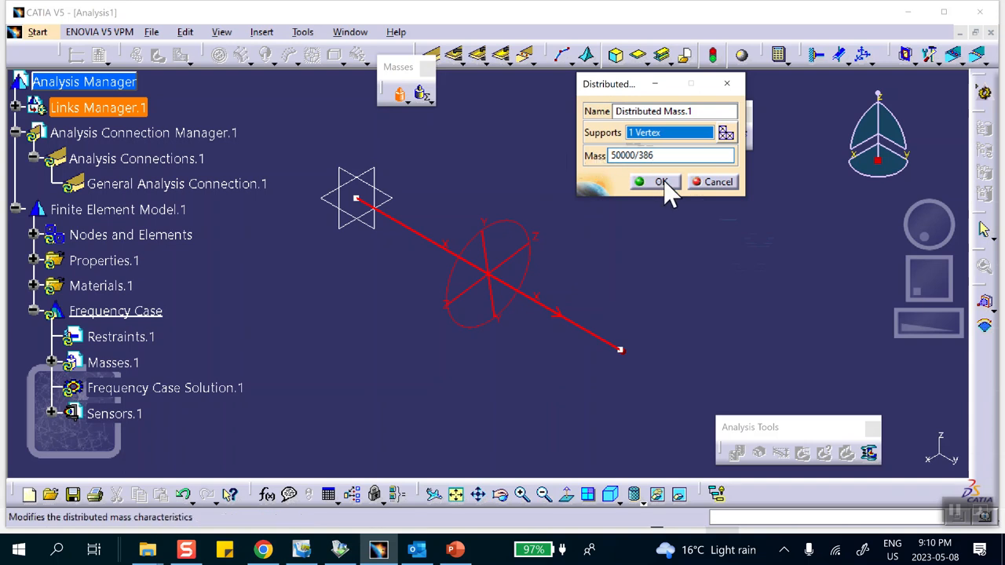
click(696, 111)
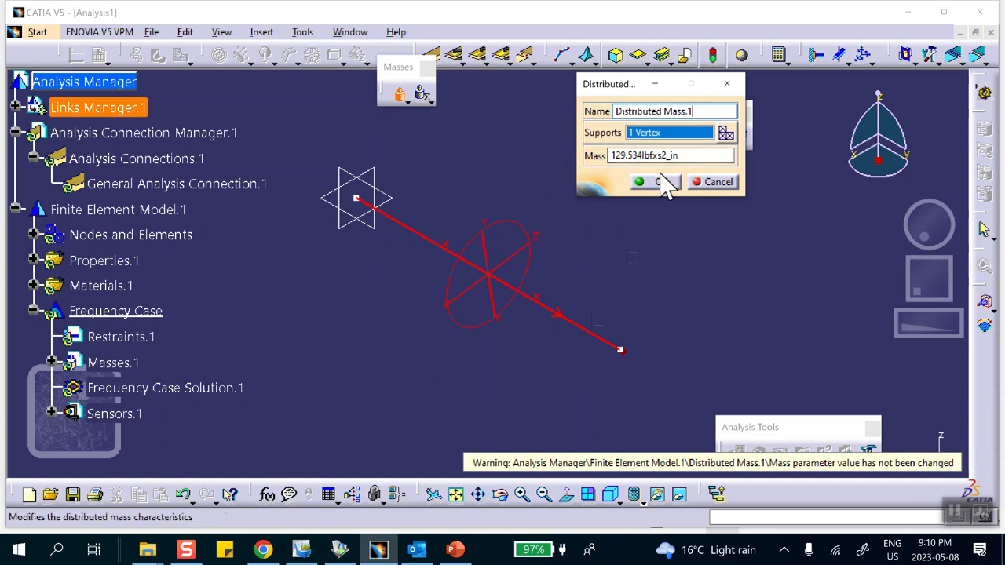
- Check the mass formula on the first PowerPoint slide, return to CATIA and accept the distributed mass
click(456, 551)
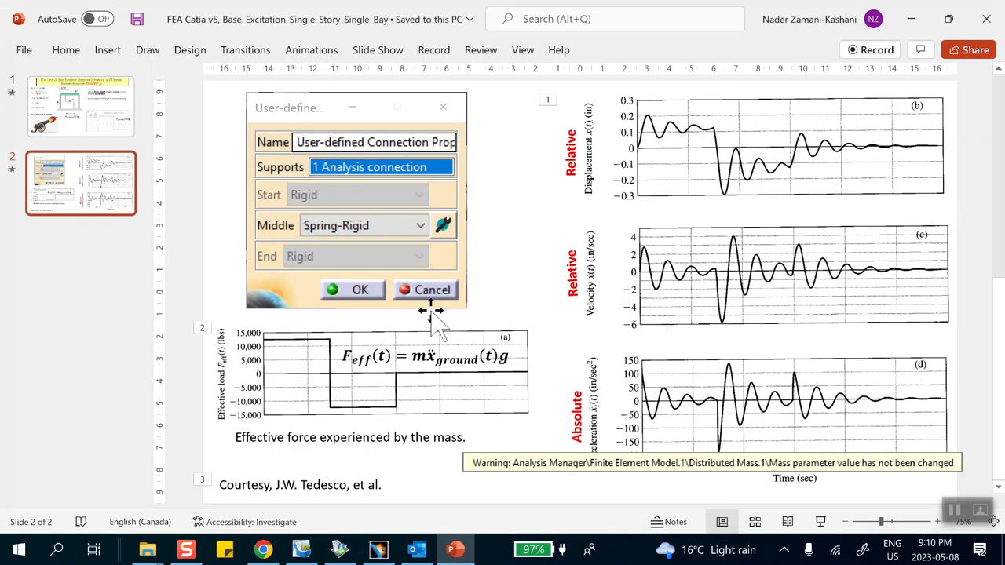
click(79, 138)
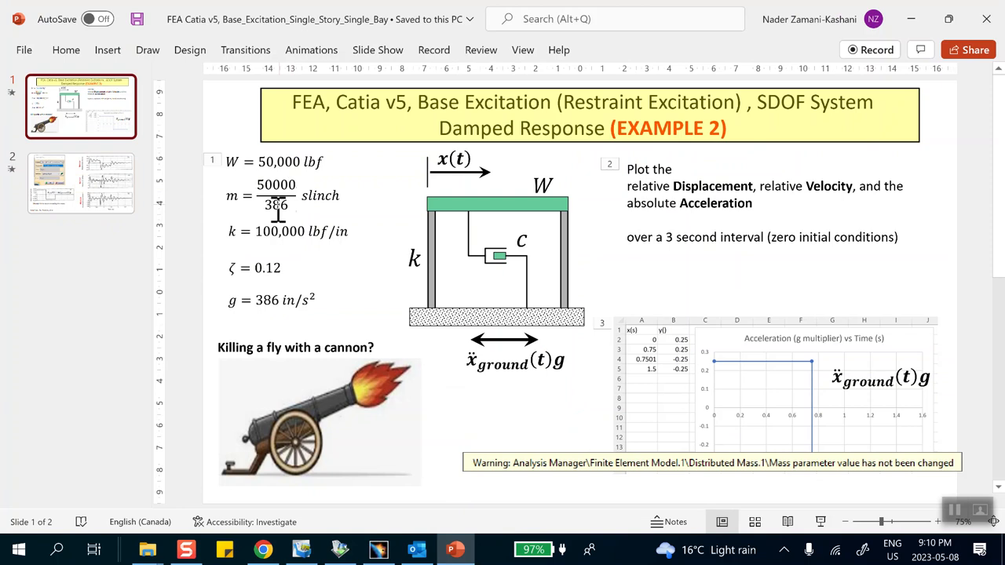
click(911, 18)
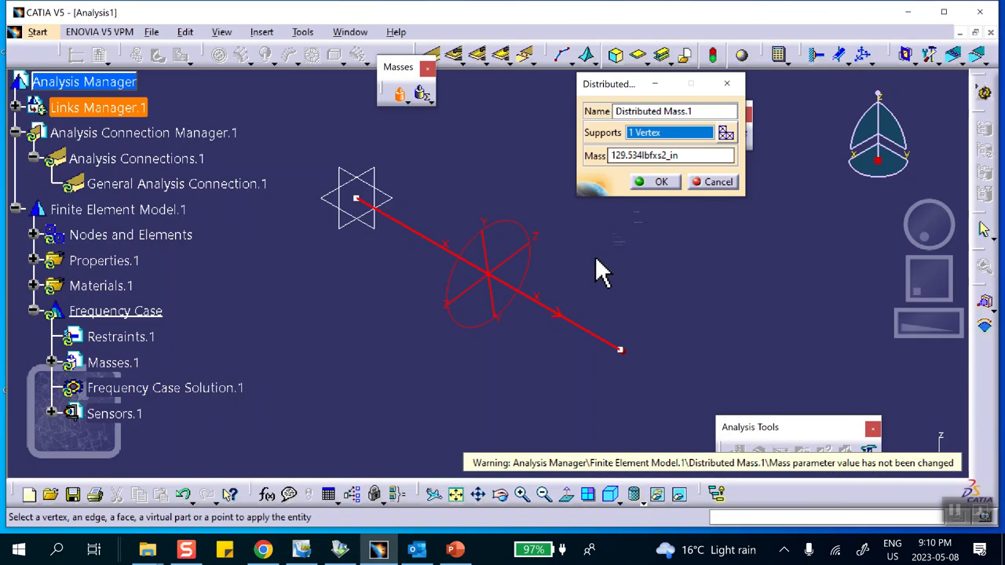
click(651, 182)
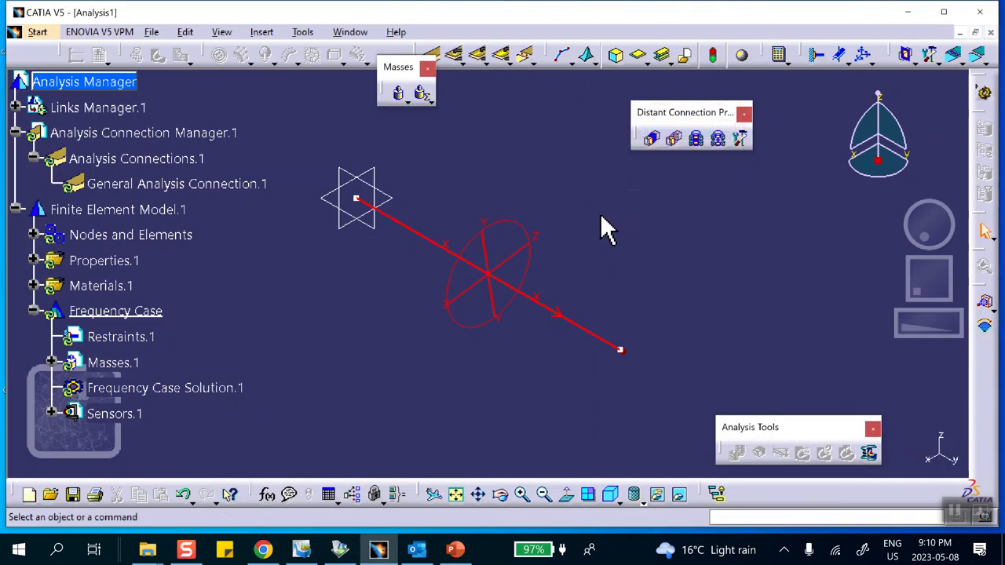
- Clamp the line's end vertex at the origin
scroll(236, 272, down, 3)
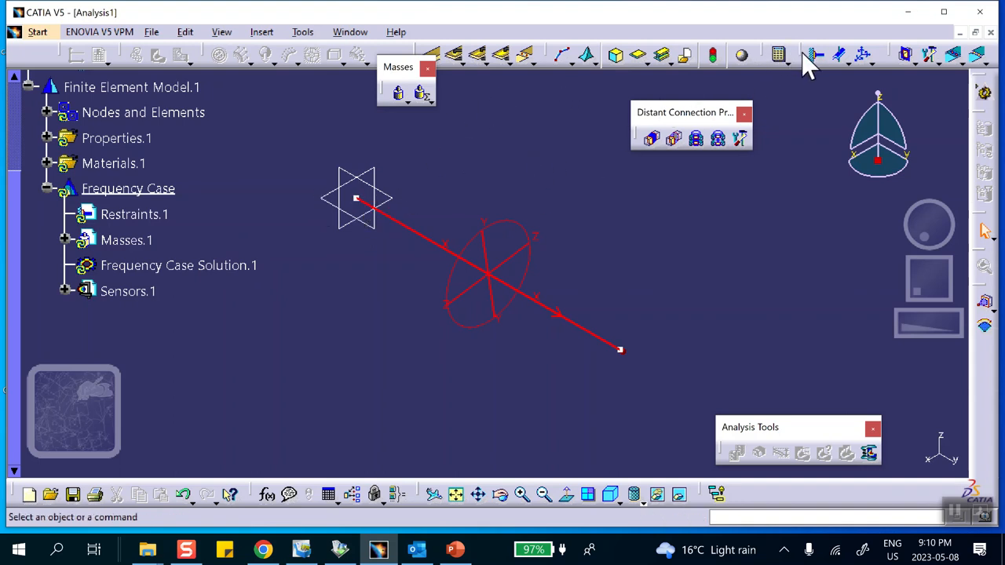
drag(802, 52, 802, 75)
click(812, 109)
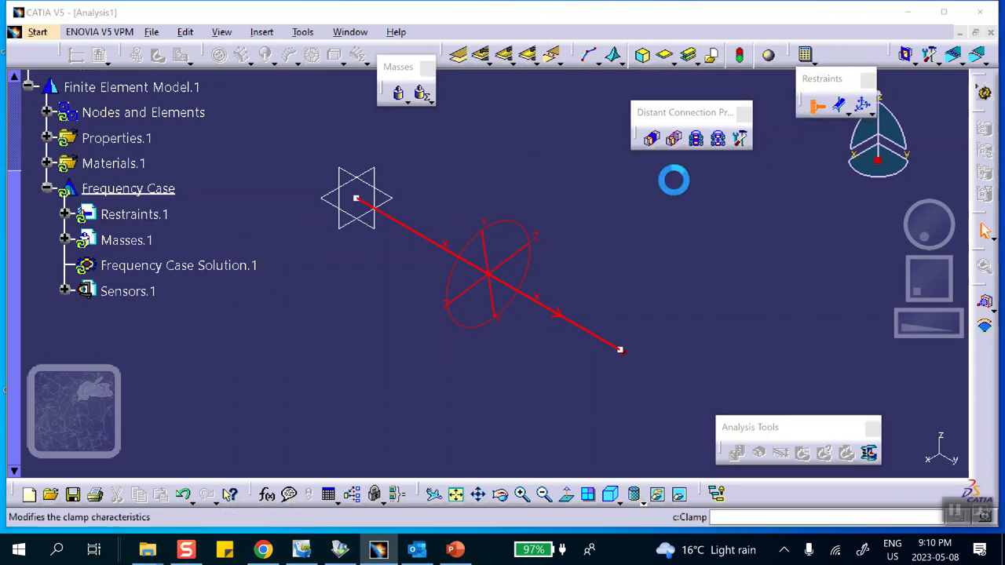
click(356, 198)
click(659, 159)
click(637, 307)
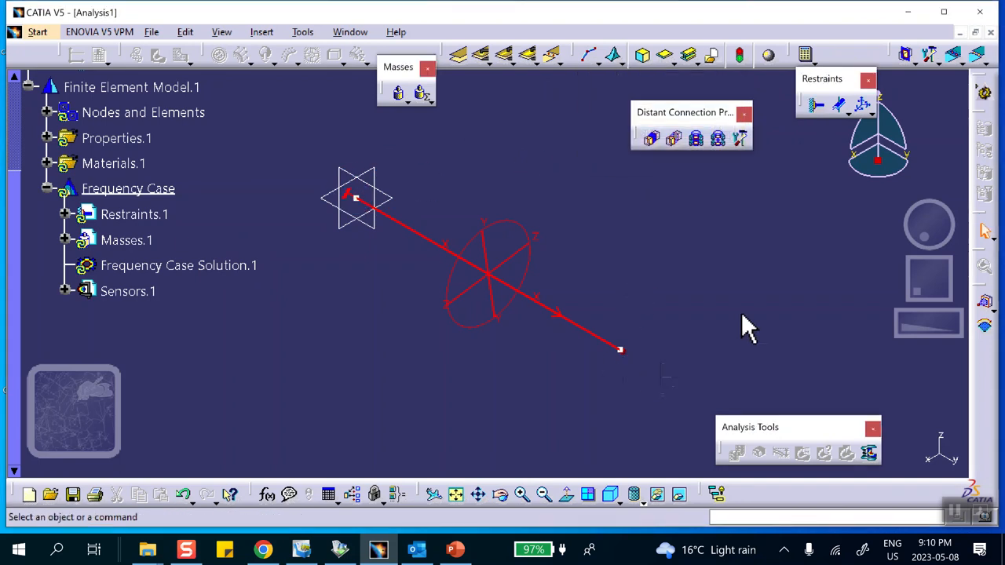
- Add a user-defined restraint on the line's far end vertex that leaves only Translation 2 free
drag(832, 85, 815, 99)
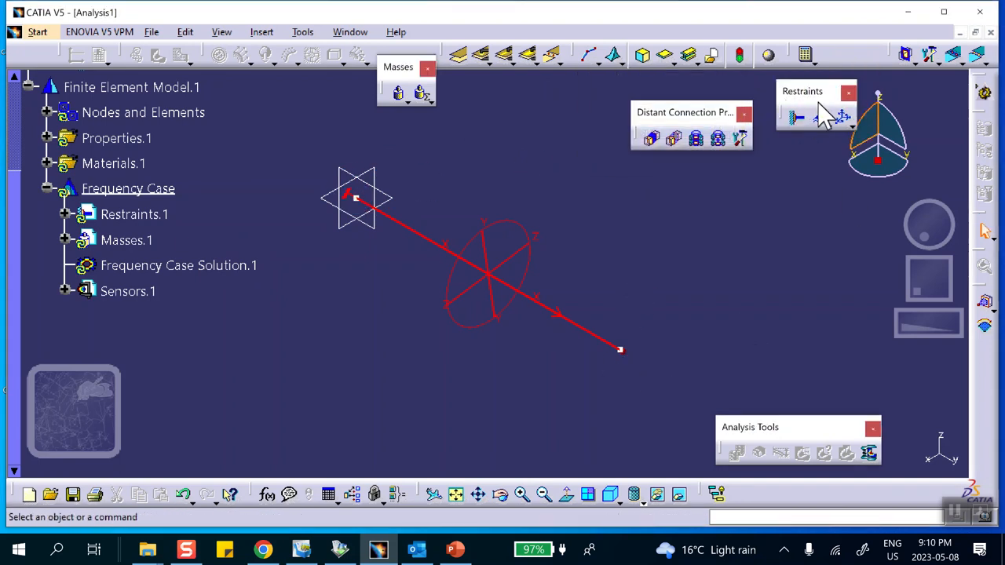
click(839, 121)
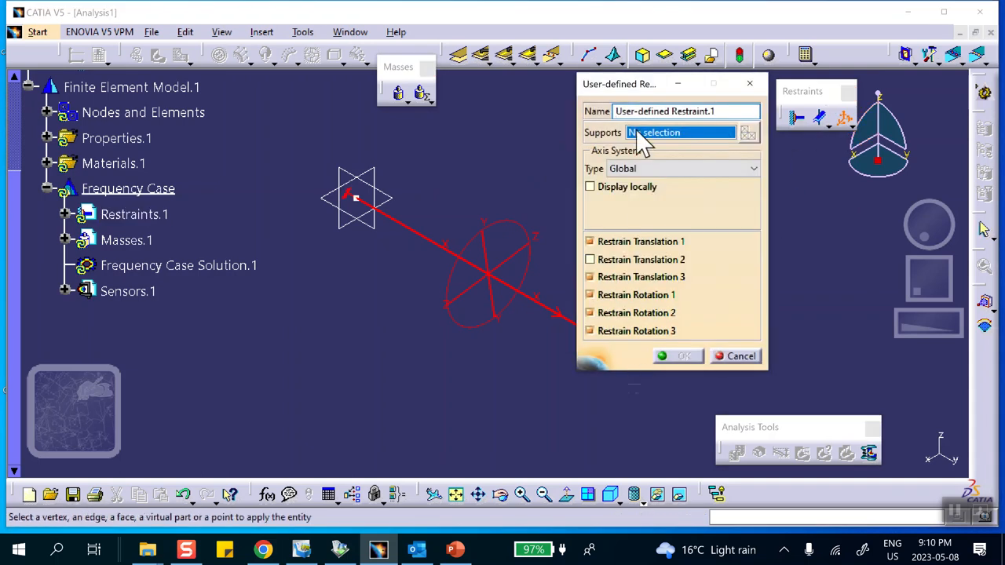
drag(632, 85, 742, 125)
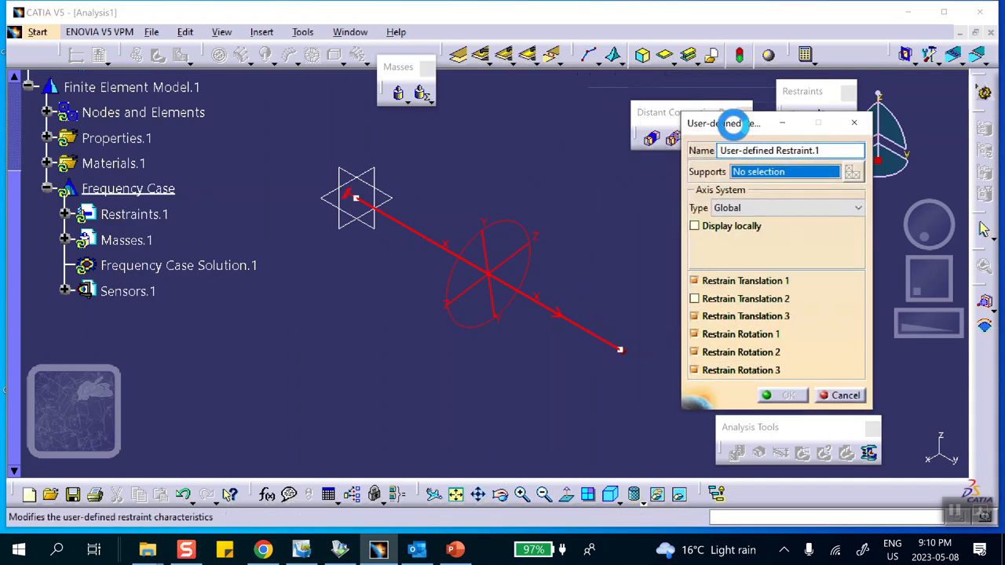
click(620, 350)
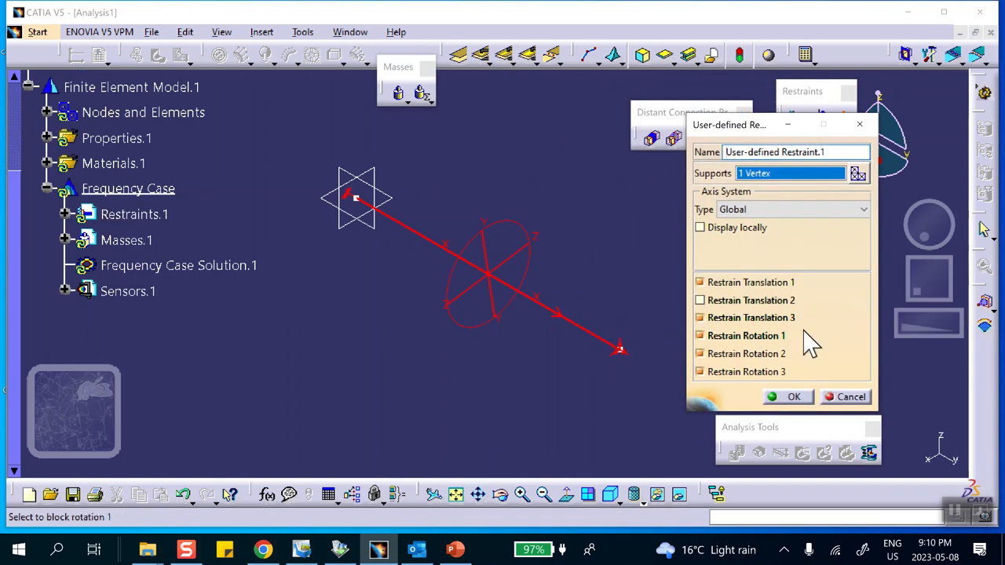
click(796, 397)
- Try to compute the frequency analysis
middle_drag(633, 274, 585, 255)
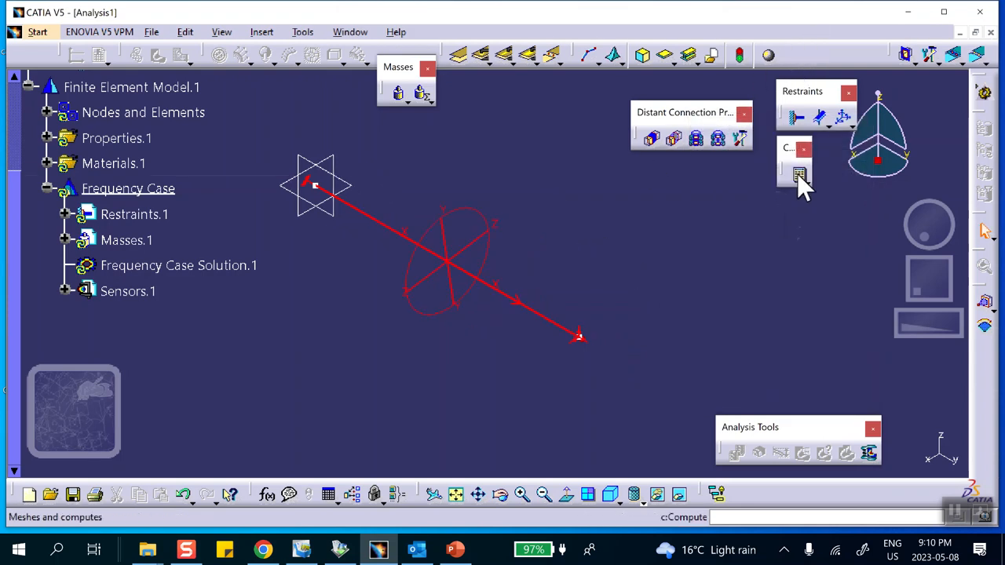
click(798, 174)
click(831, 278)
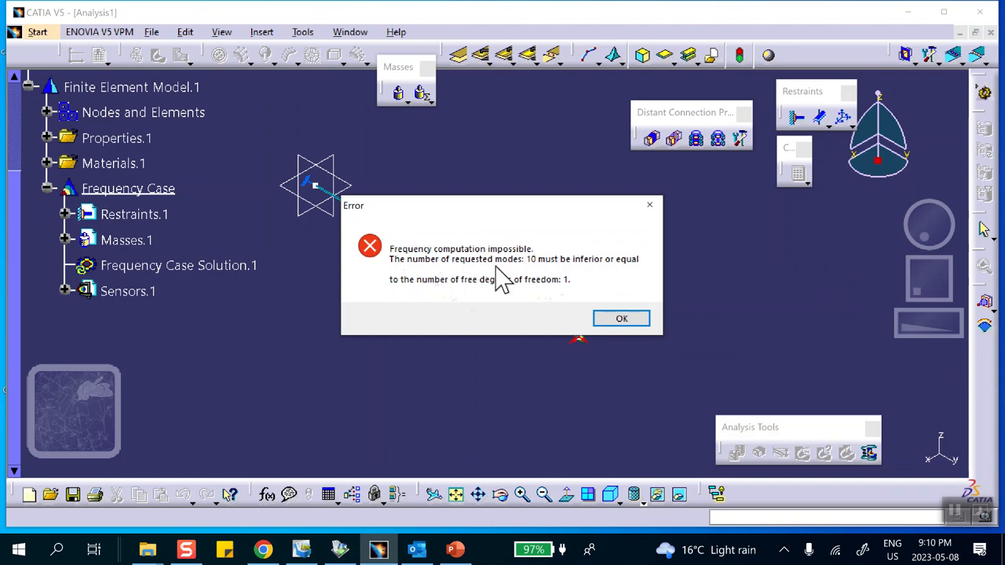
click(620, 318)
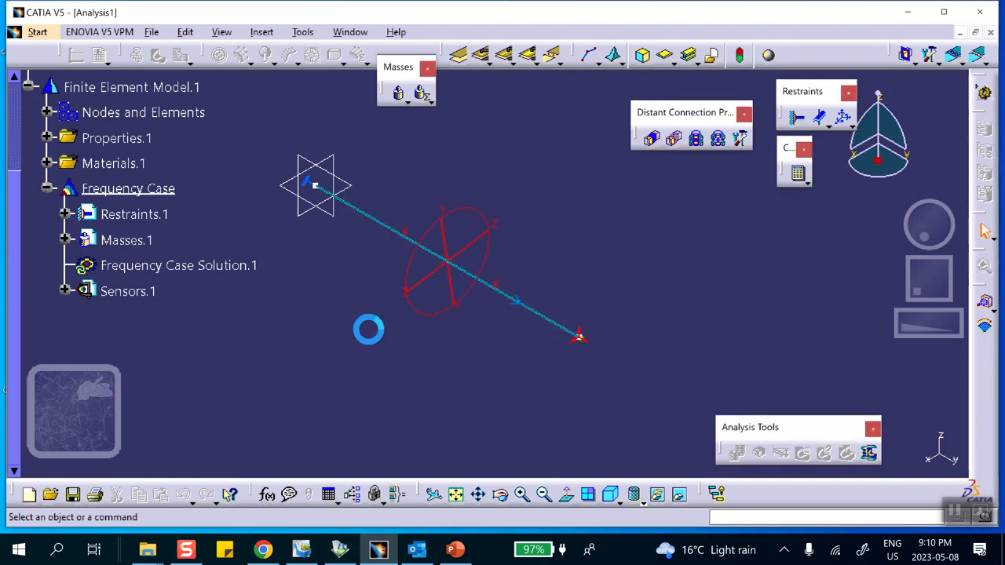
- Set the frequency case solution's number of modes to 1 and compute the frequency case
double_click(189, 267)
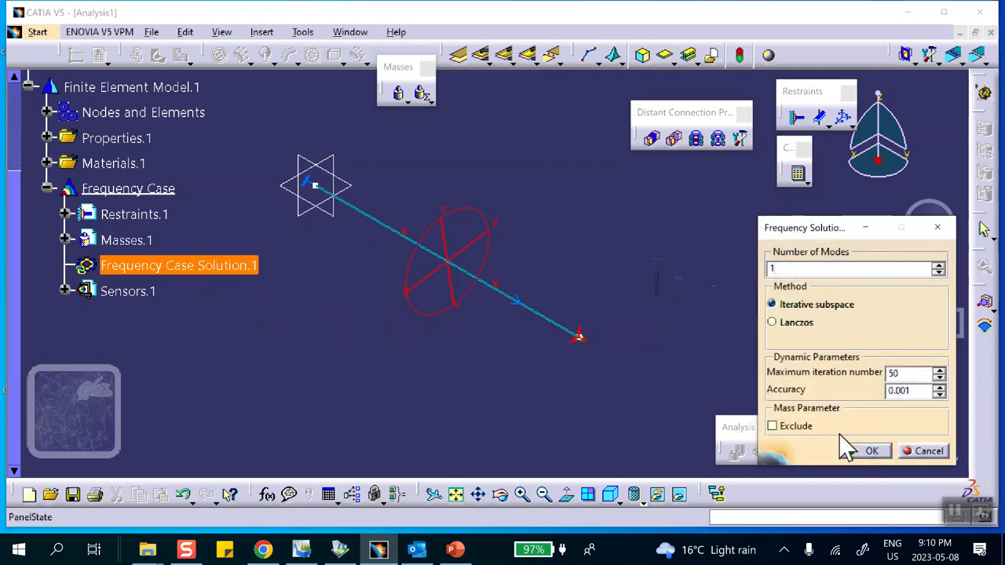
click(871, 453)
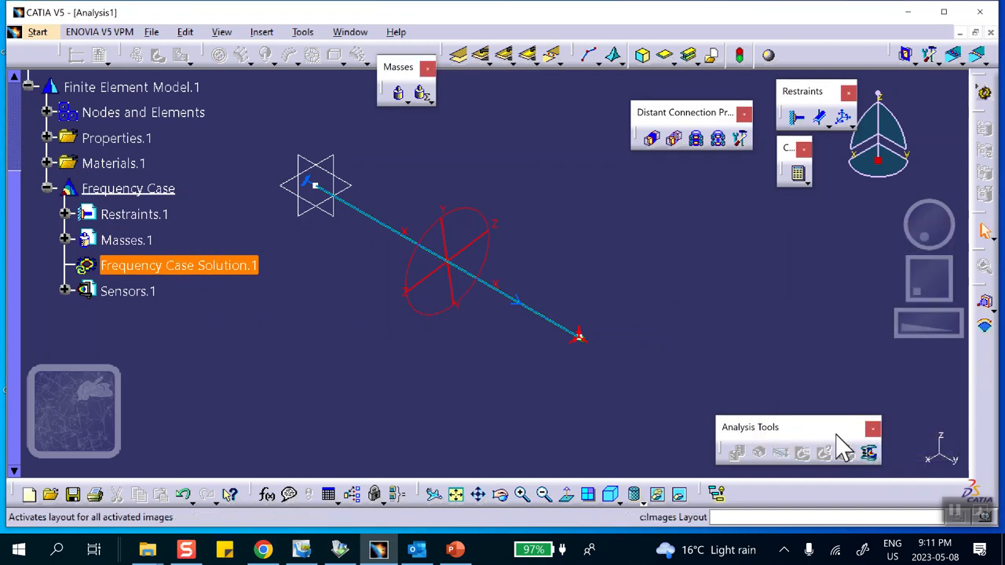
click(797, 171)
click(840, 192)
click(796, 207)
click(826, 276)
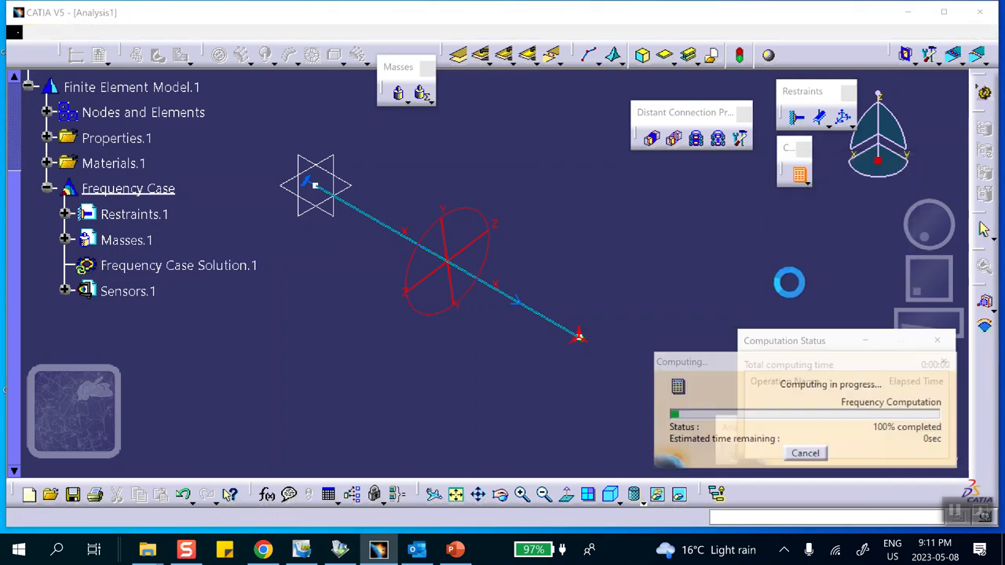
- Read the computed natural frequency in the frequency sensor's Frequency List
scroll(102, 283, down, 3)
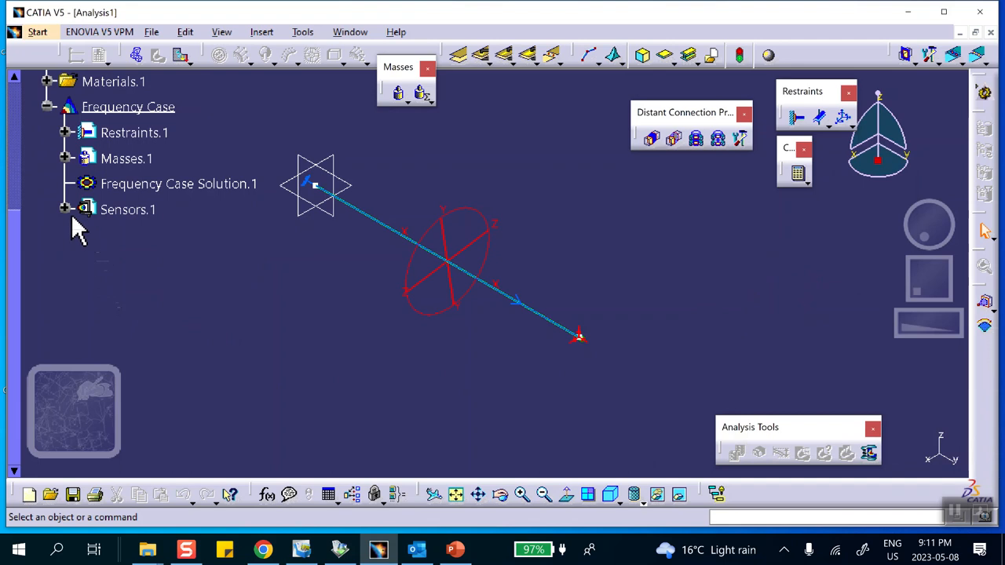
click(65, 209)
click(83, 235)
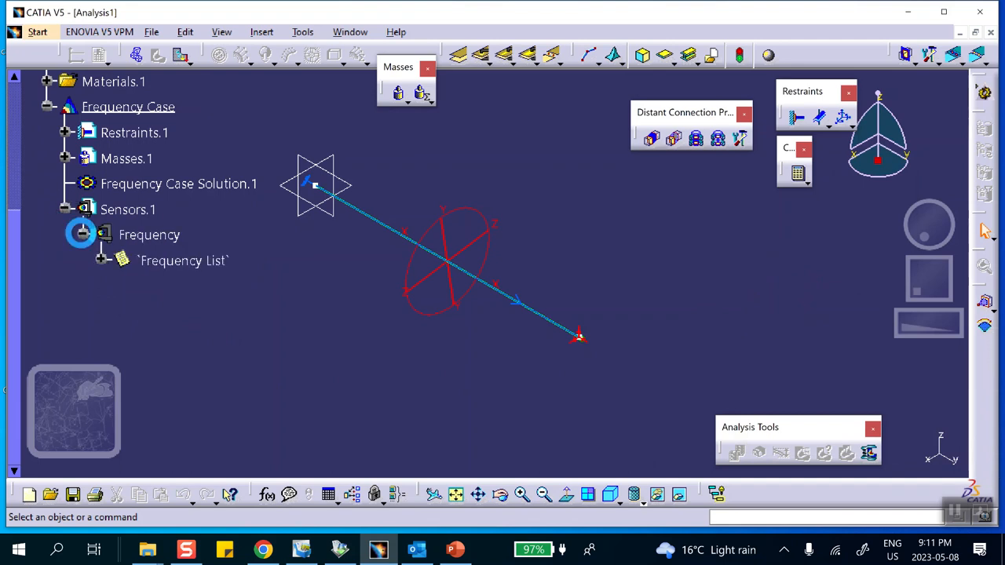
double_click(169, 264)
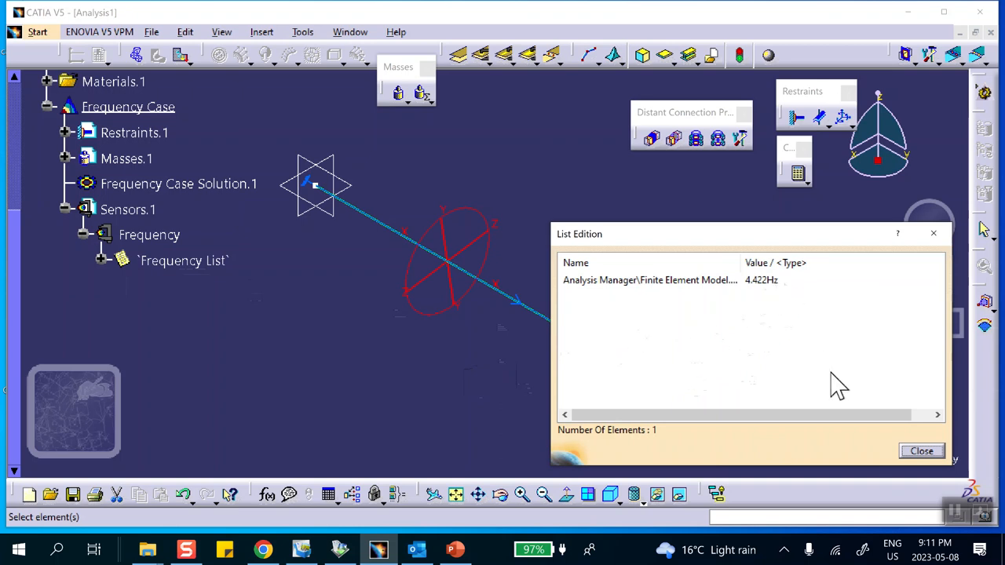
click(922, 451)
- Insert a Transient Dynamic Response Case referencing Frequency Case Solution.1, with new restraint excitation enabled and load excitation disabled
scroll(262, 317, down, 2)
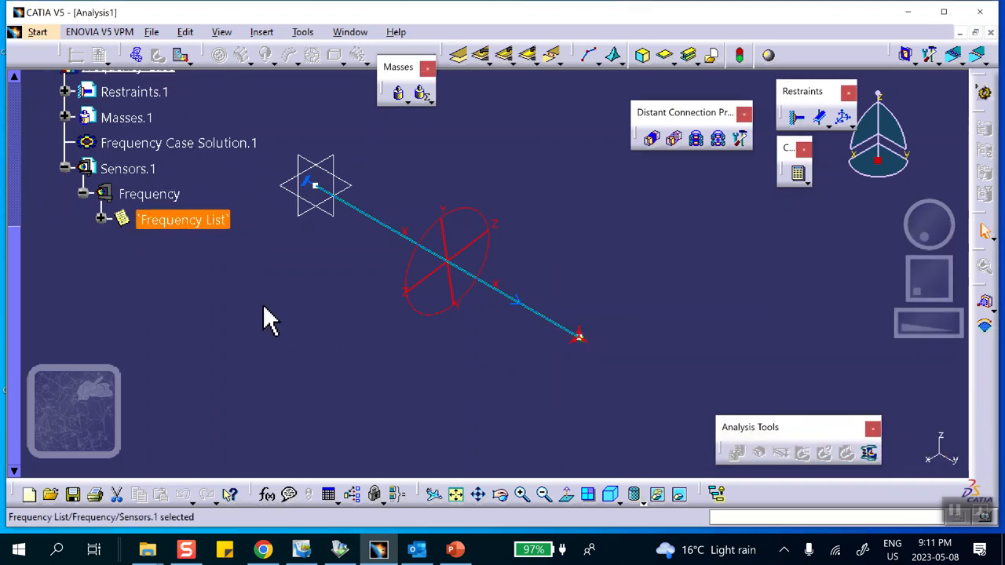
click(262, 34)
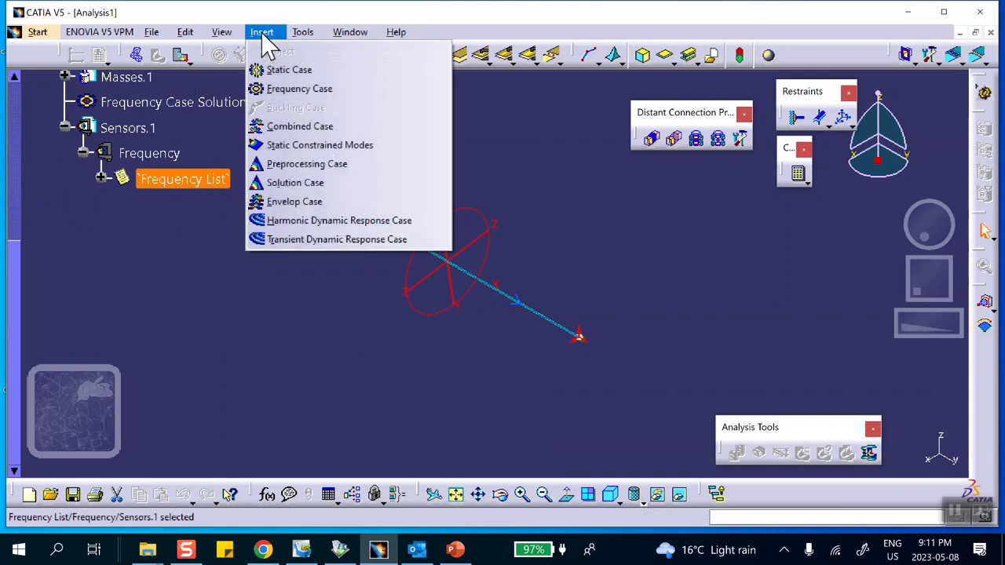
click(283, 240)
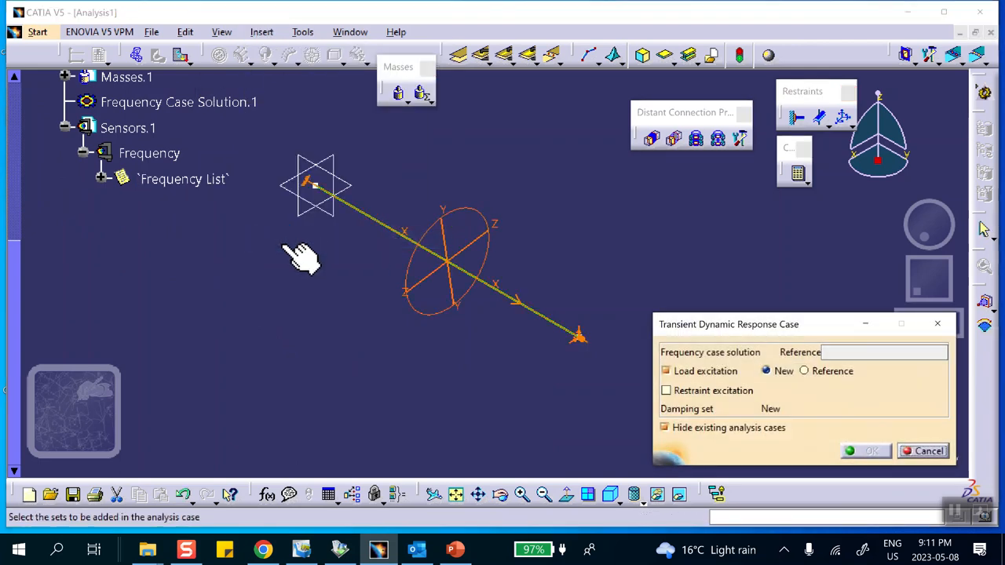
click(835, 352)
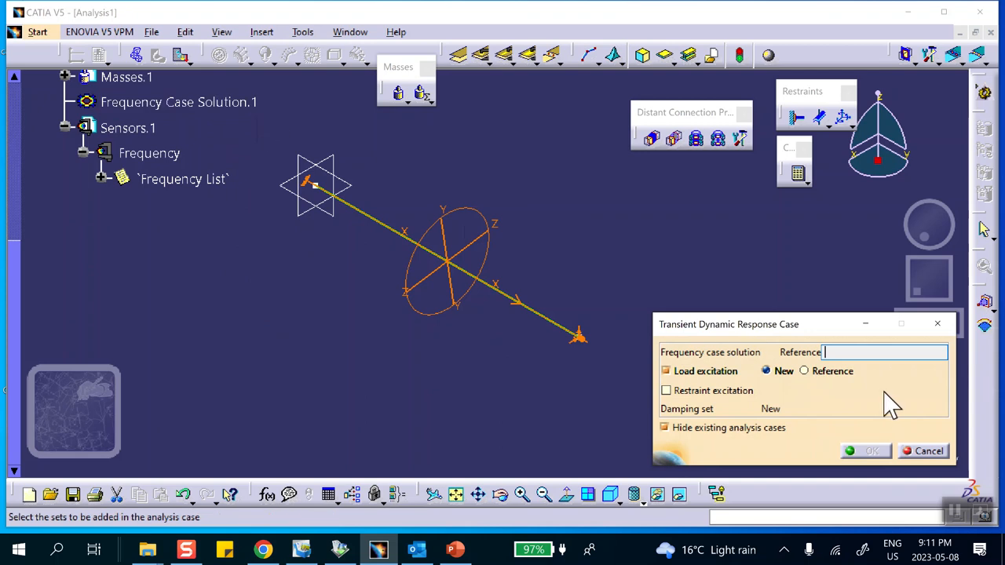
click(253, 102)
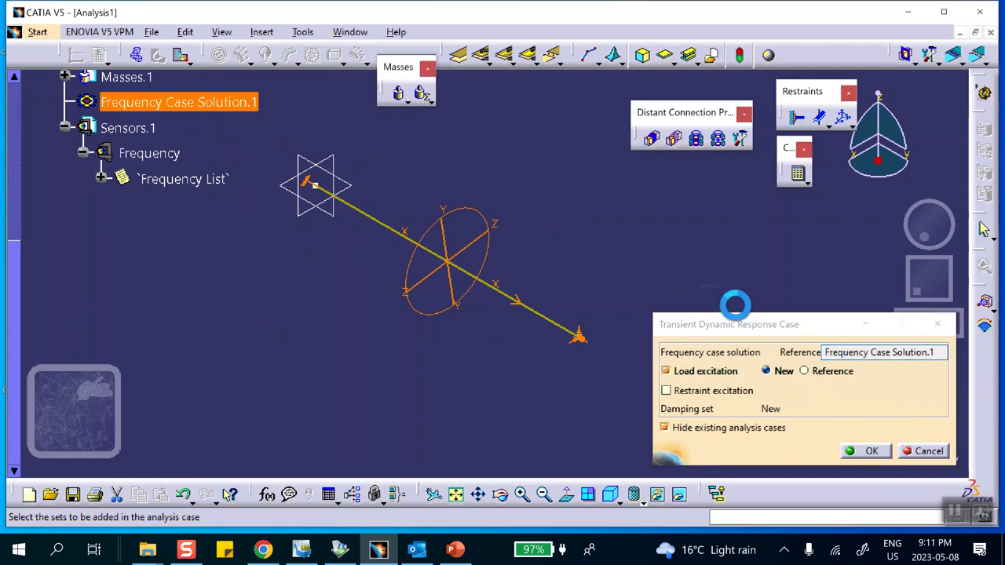
click(666, 391)
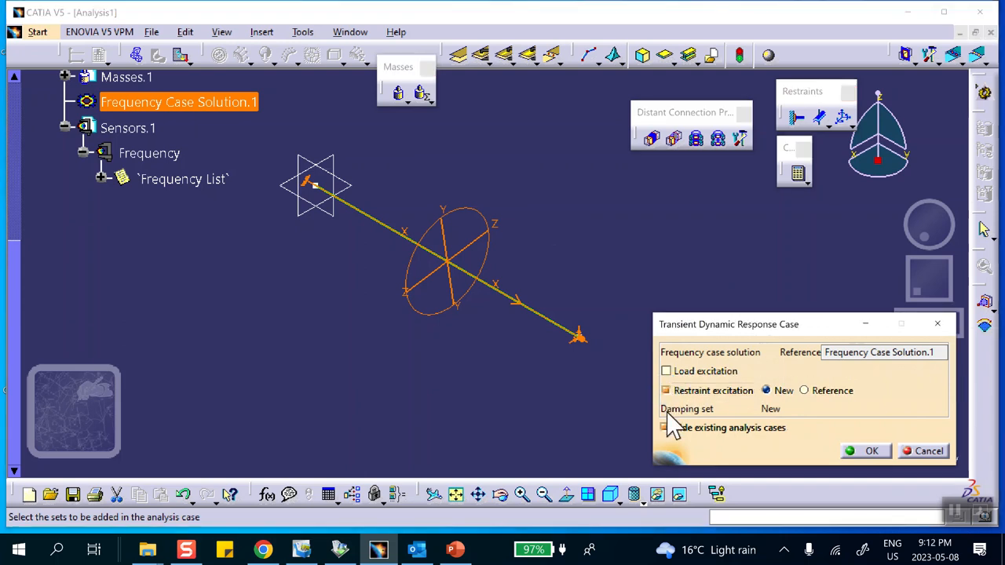
click(868, 451)
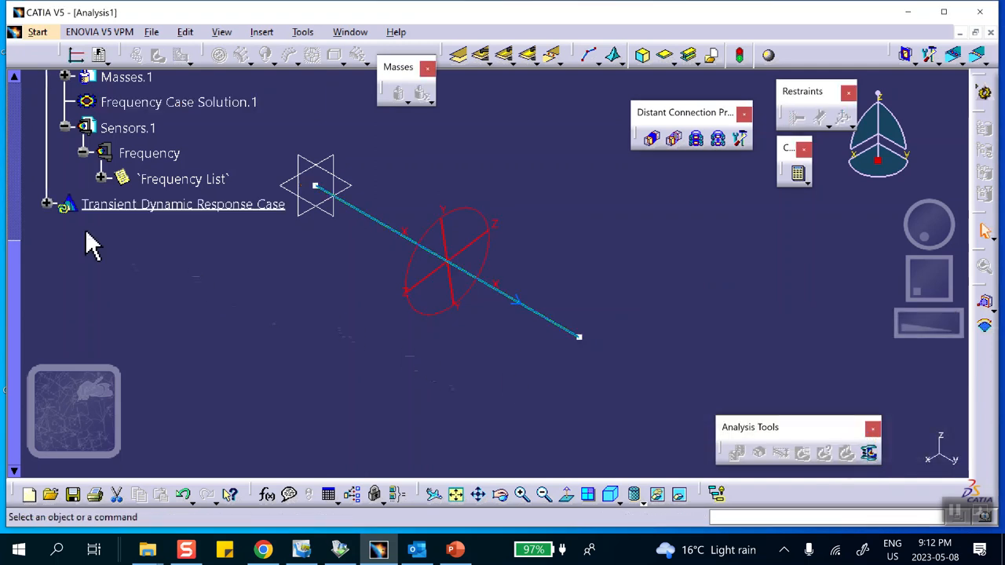
- Set the transient dynamic response solution's maximum sampling to 3 s, check the interval on the PowerPoint slide and return to CATIA
click(47, 204)
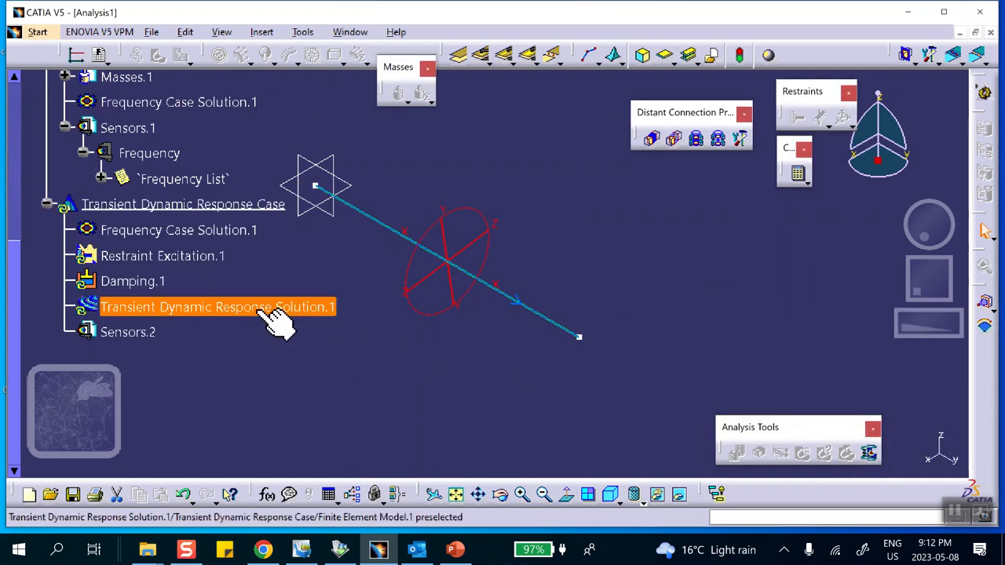
double_click(169, 308)
double_click(810, 197)
text(5)
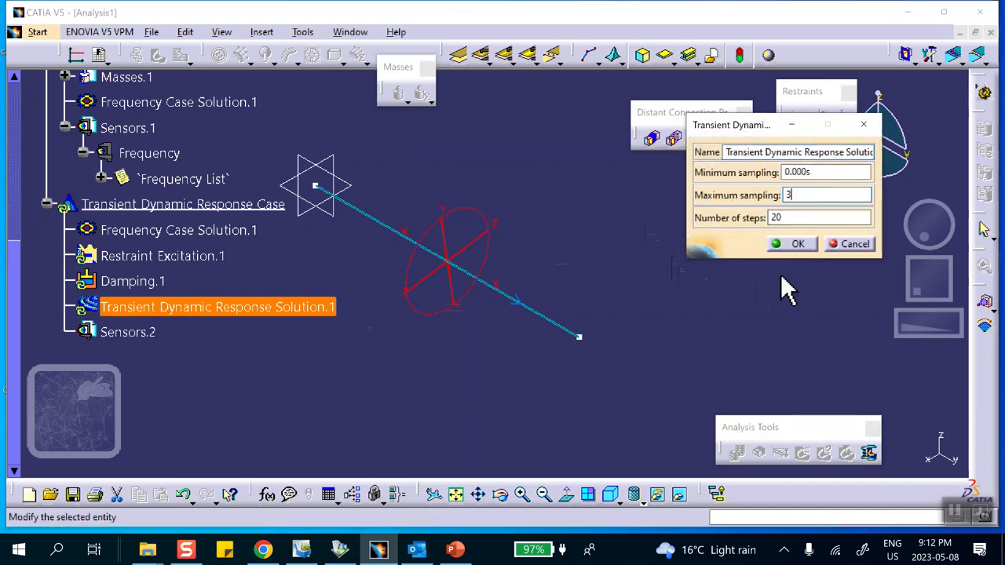
click(796, 244)
click(457, 550)
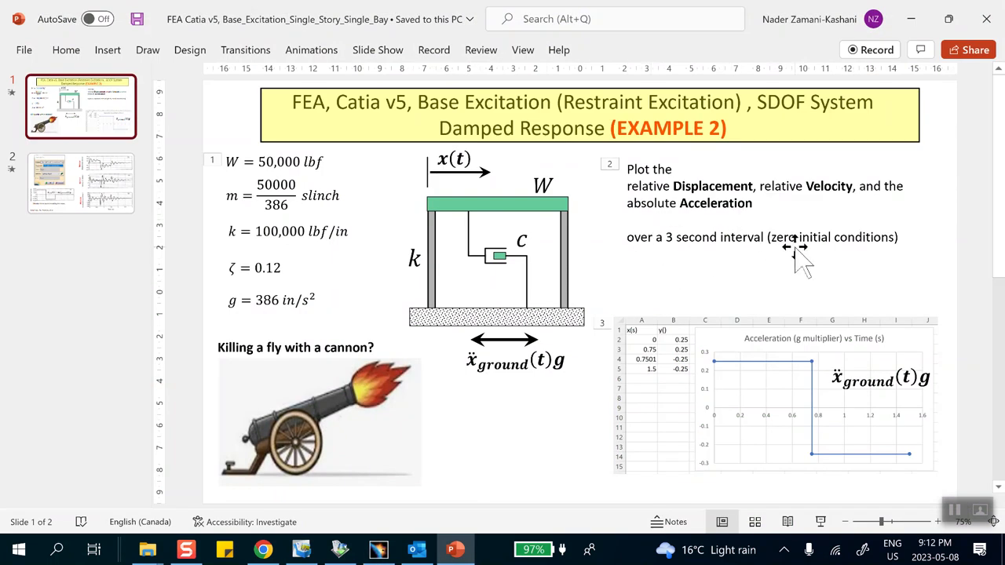
click(911, 19)
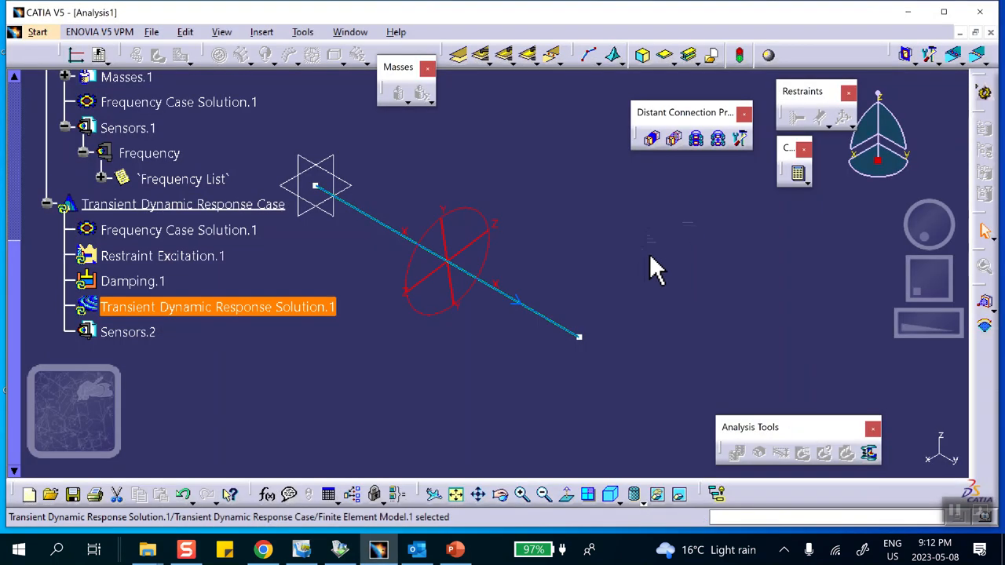
- Set the modal damping's global critical ratio to 12%, check ζ = 0.12 on the PowerPoint slide, and accept the damping in CATIA
double_click(130, 281)
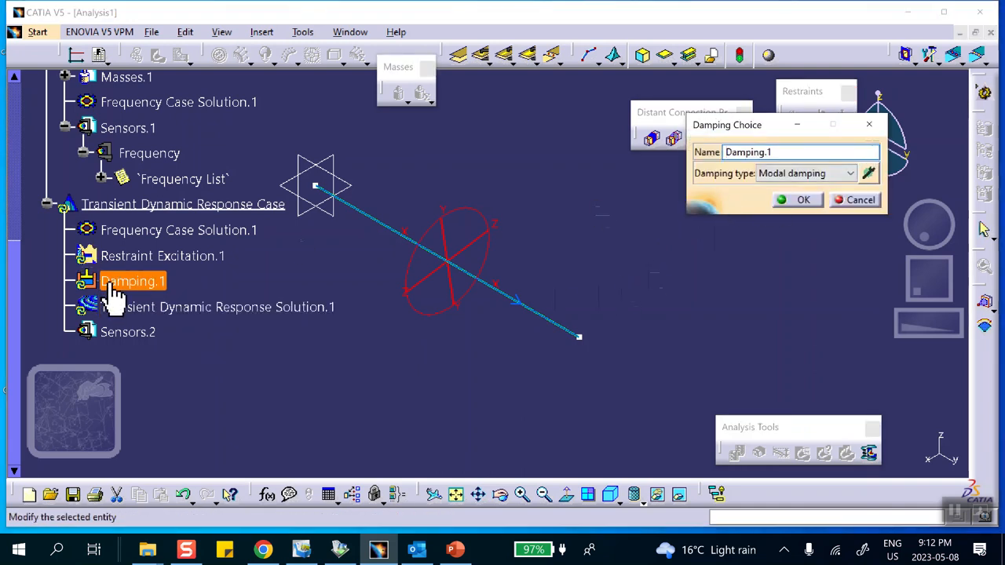
click(869, 173)
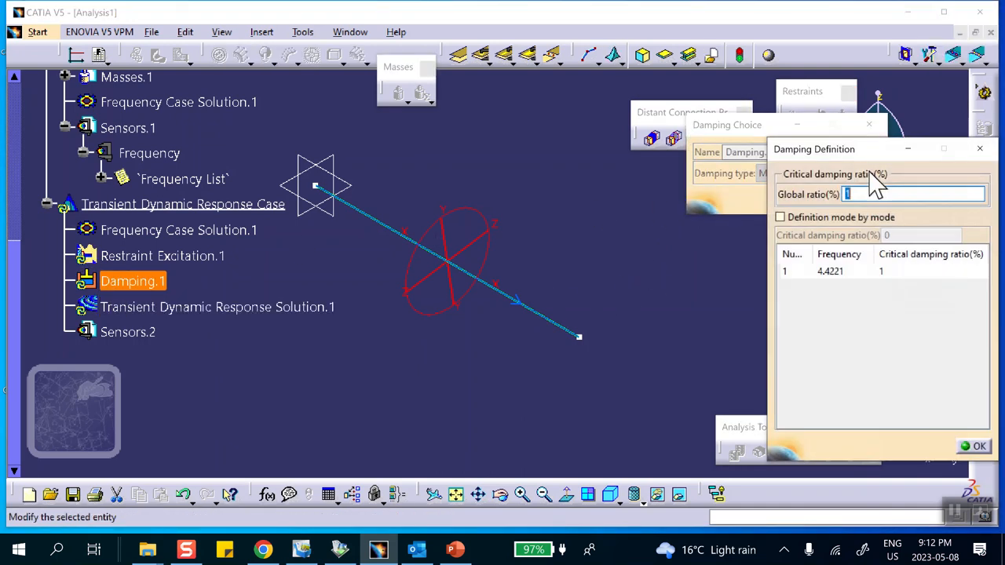
text(2)
click(974, 446)
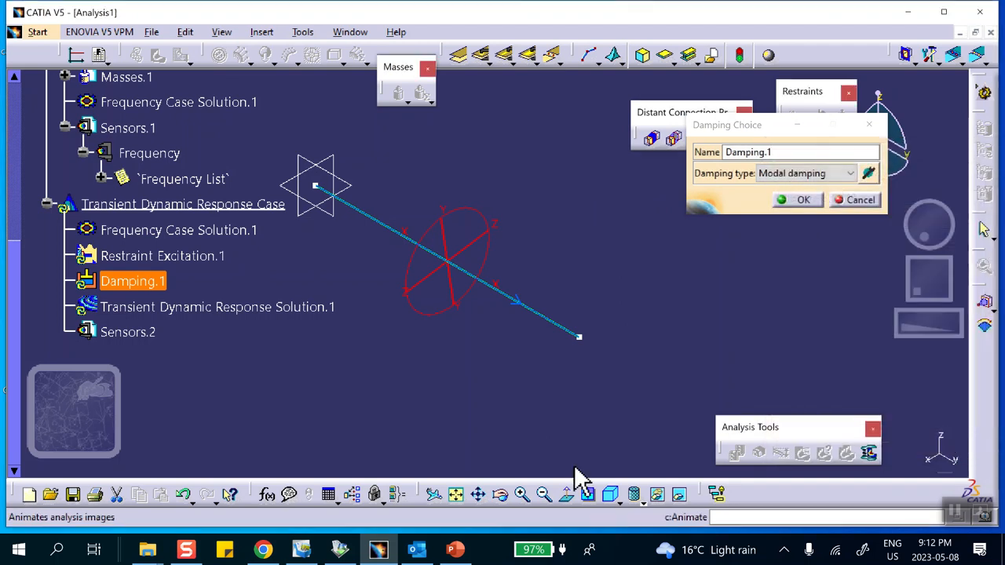
click(454, 550)
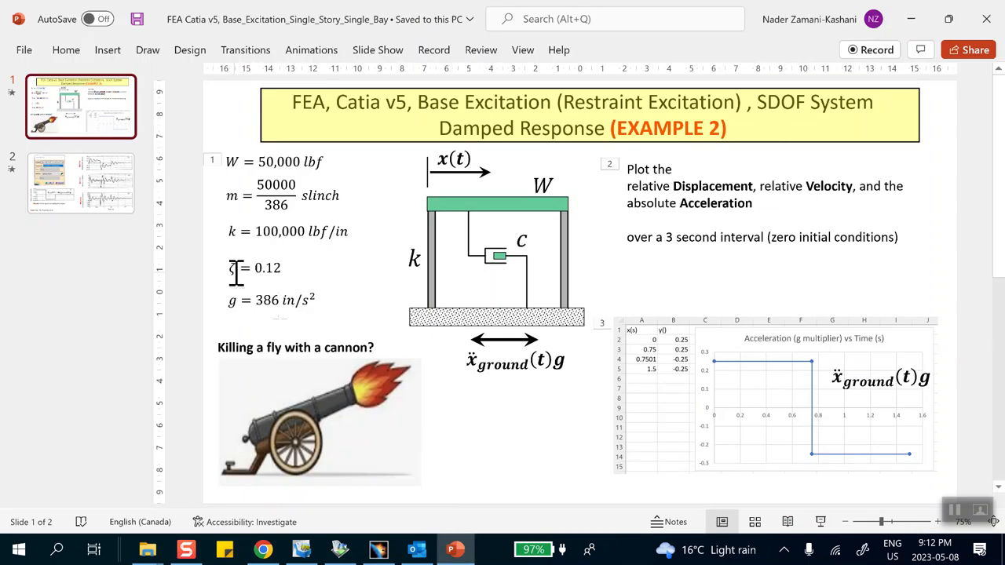
click(911, 18)
click(802, 201)
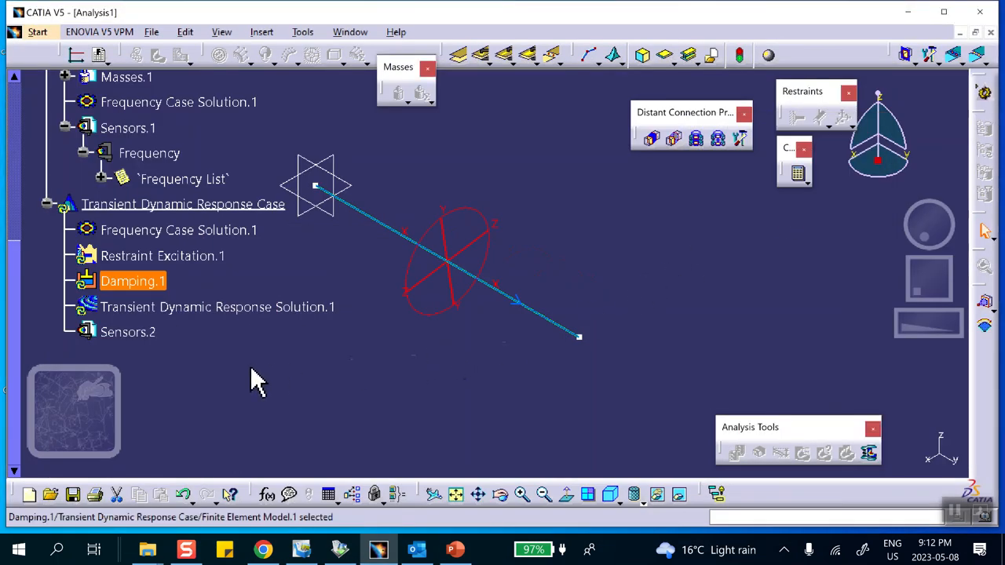
- Set the restraint excitation's TY acceleration to 386 in/s², checking g on the PowerPoint slide
double_click(175, 257)
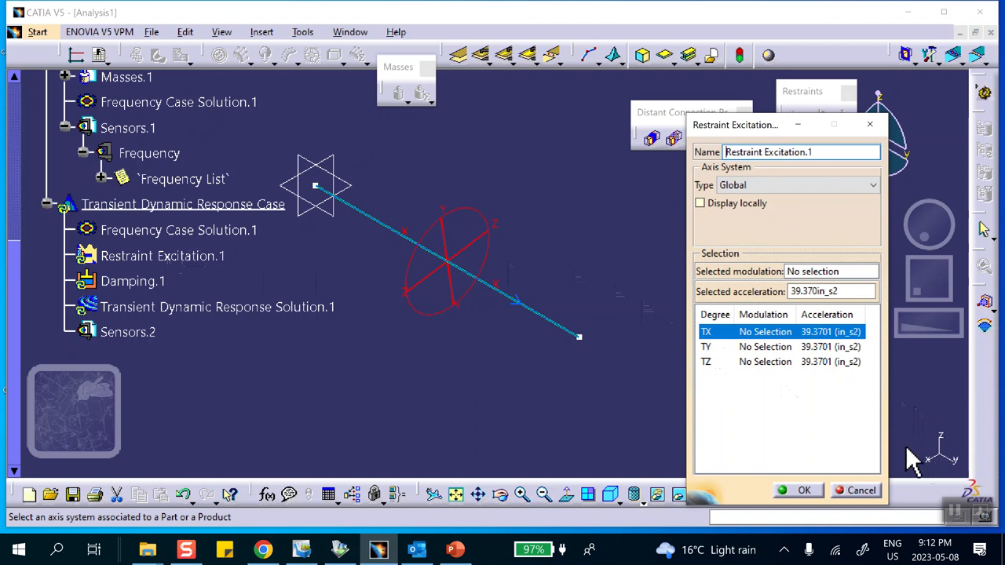
click(753, 346)
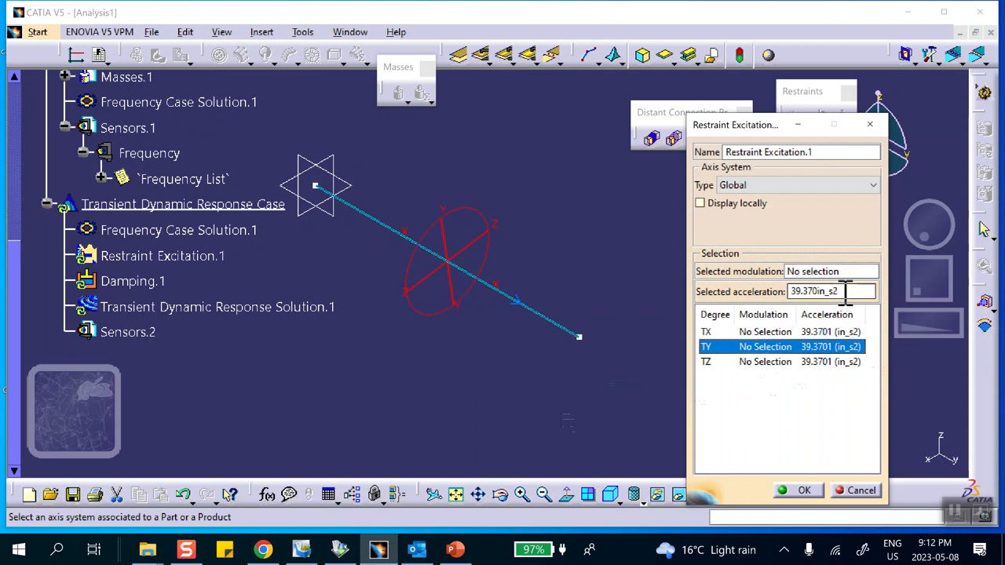
drag(846, 292, 750, 292)
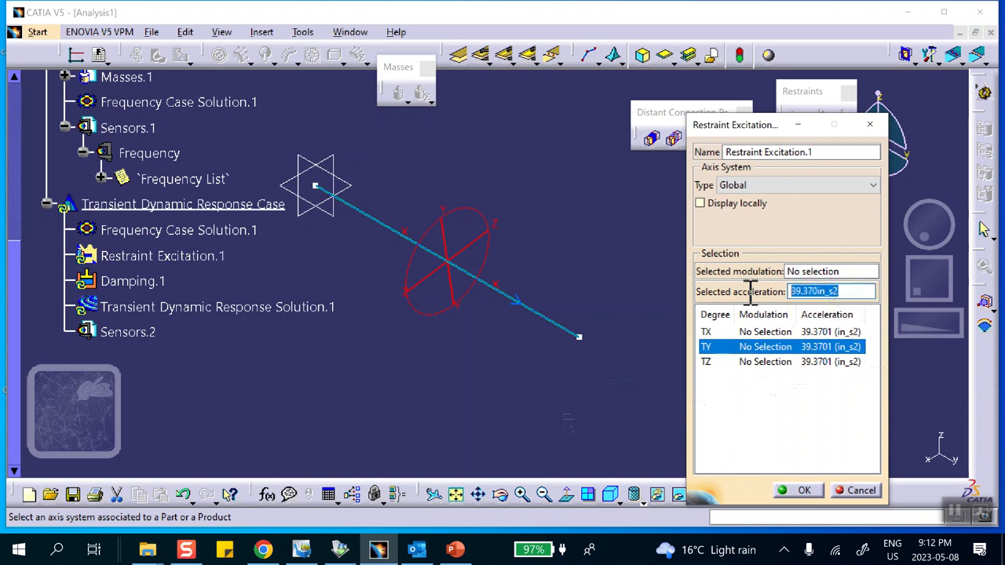
click(455, 549)
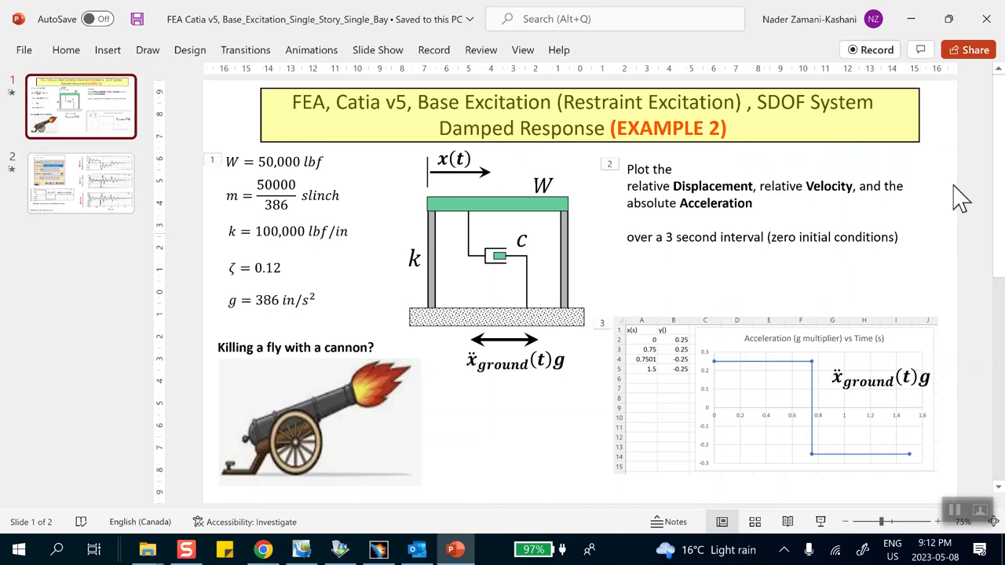
click(911, 19)
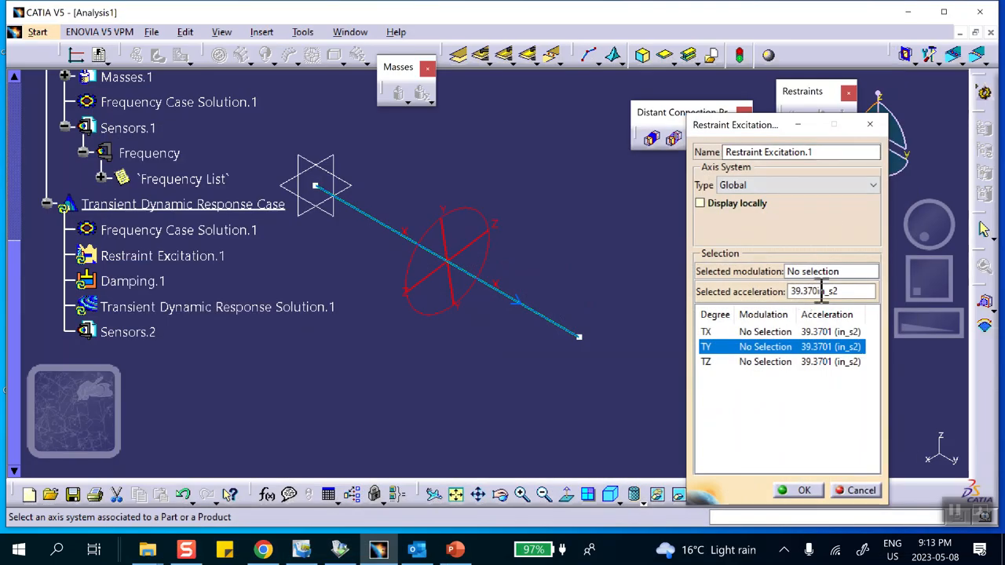
drag(841, 292, 742, 302)
text(3)
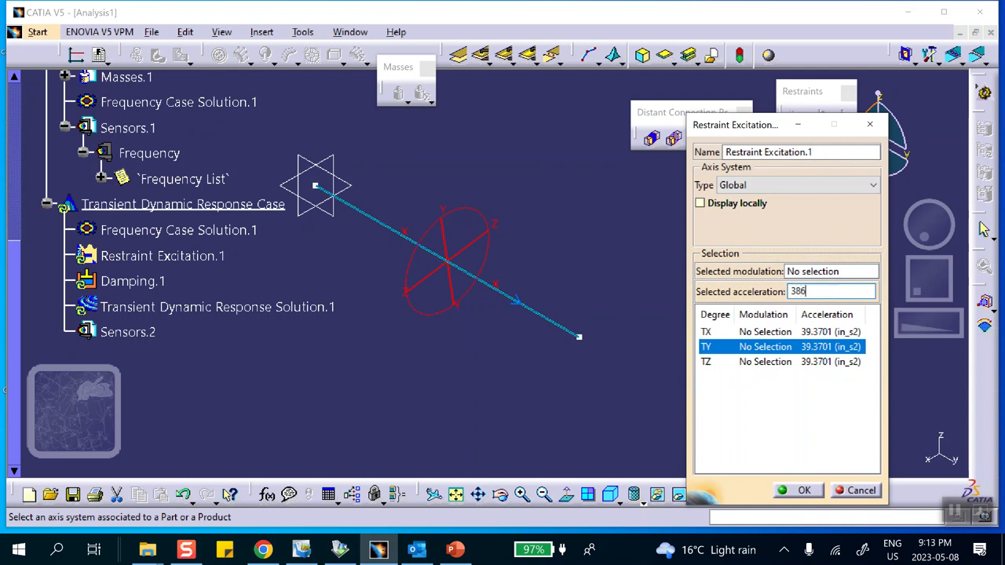
text(86)
key(Return)
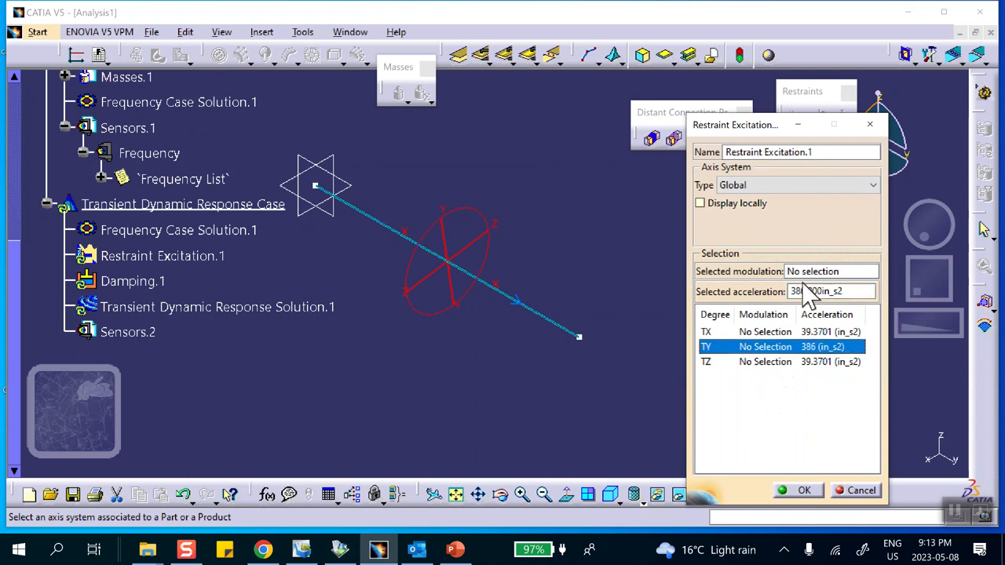
- Check the ground acceleration multiplier curve on the PowerPoint slide, return to CATIA and accept the restraint excitation
click(454, 552)
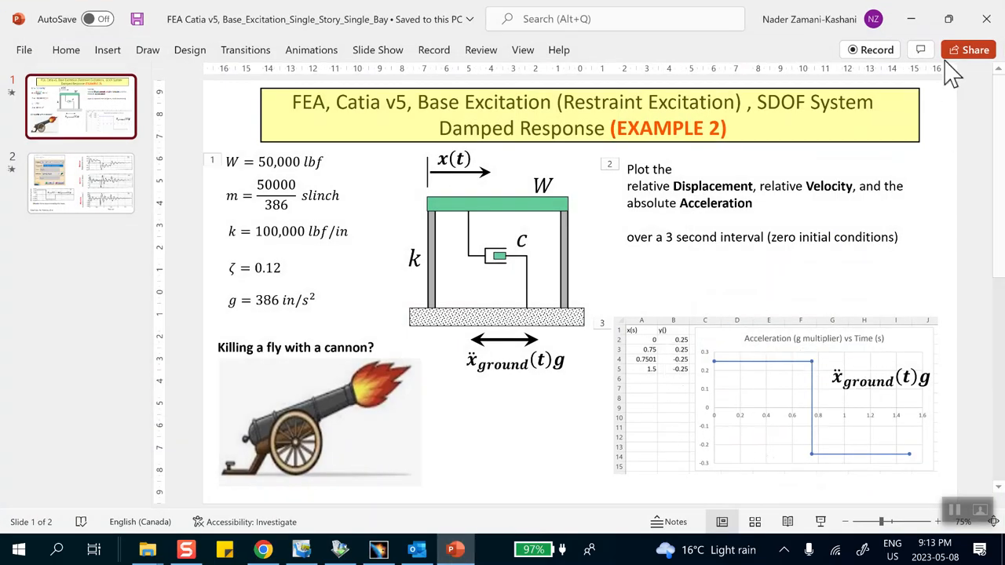
click(912, 19)
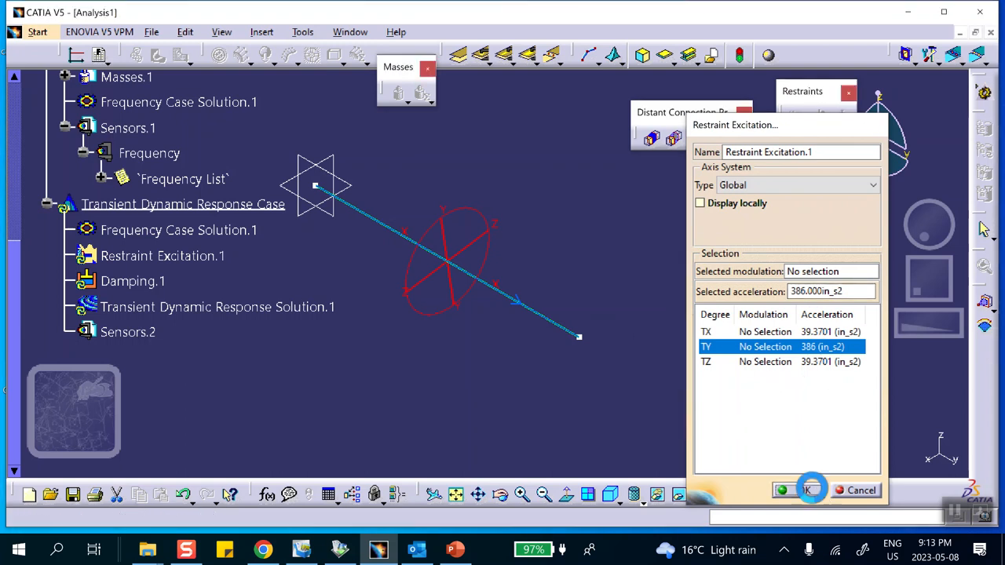
click(809, 491)
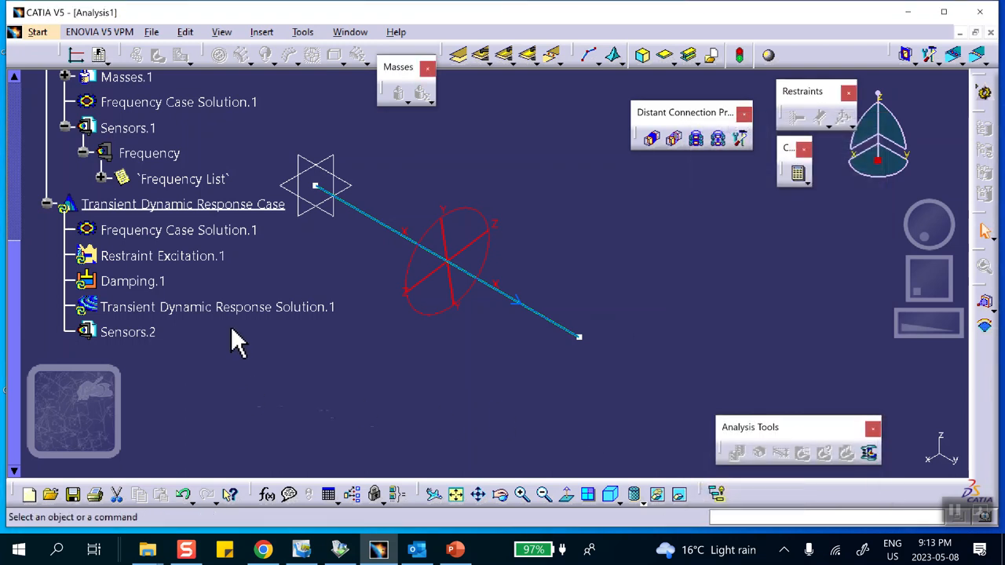
- Reposition the floating Masses toolbar and undock the Modulation toolbar next to it over the model view
scroll(238, 341, up, 5)
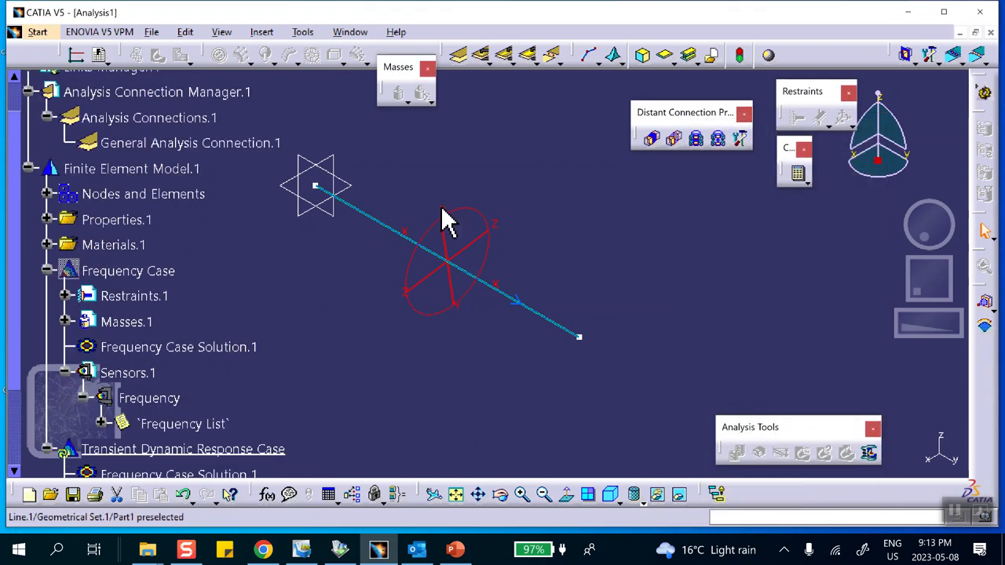
drag(399, 81, 402, 103)
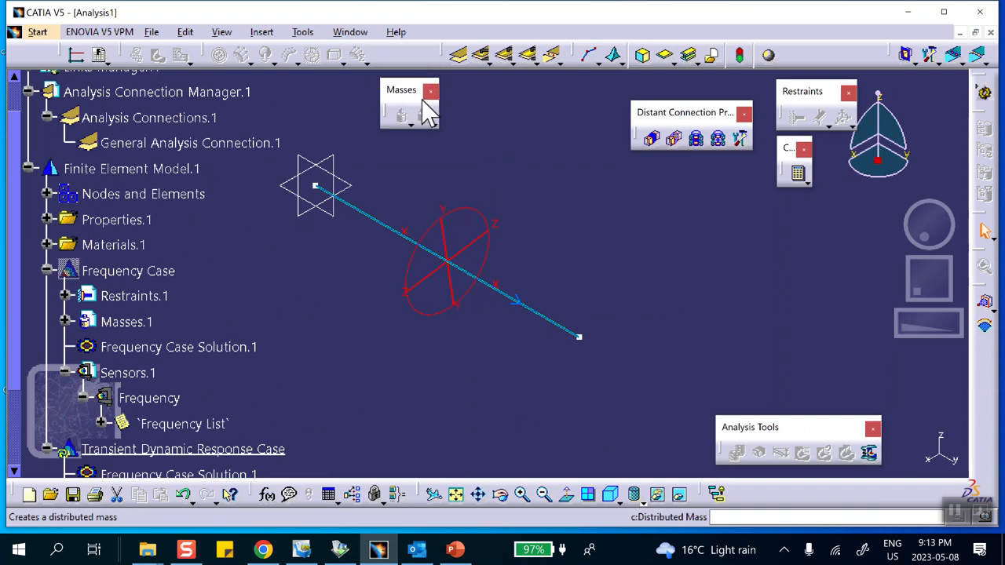
drag(459, 123, 500, 107)
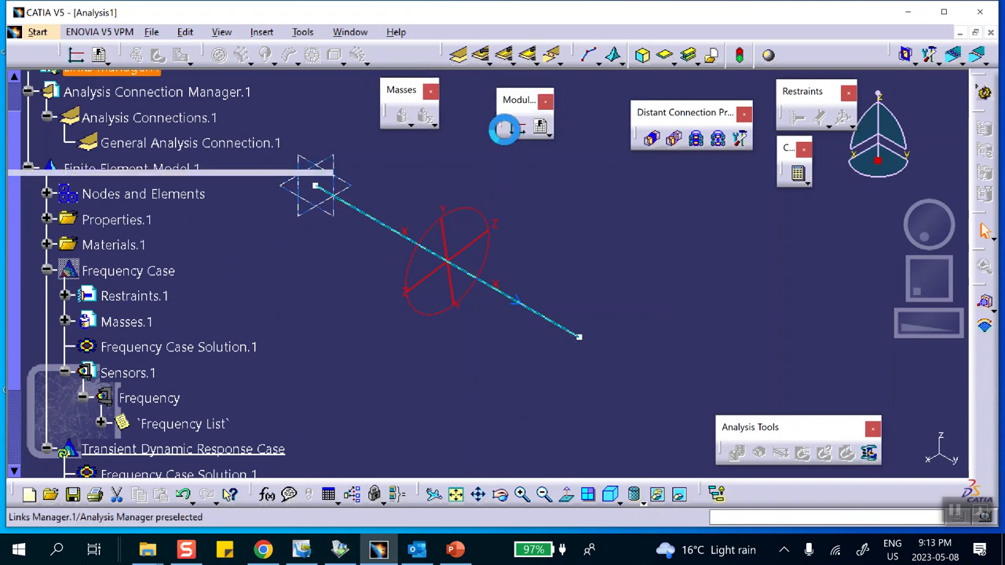
- Create a time modulation from the Excel file "FEA_Catia v5, SDOF, Base Excitation, Single Story - Single Bay"
click(547, 130)
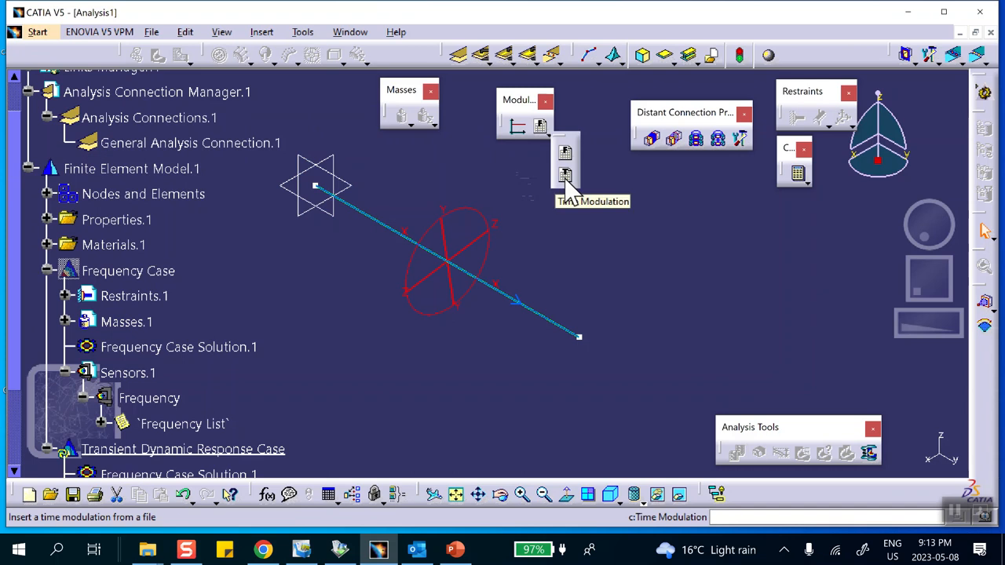
click(565, 176)
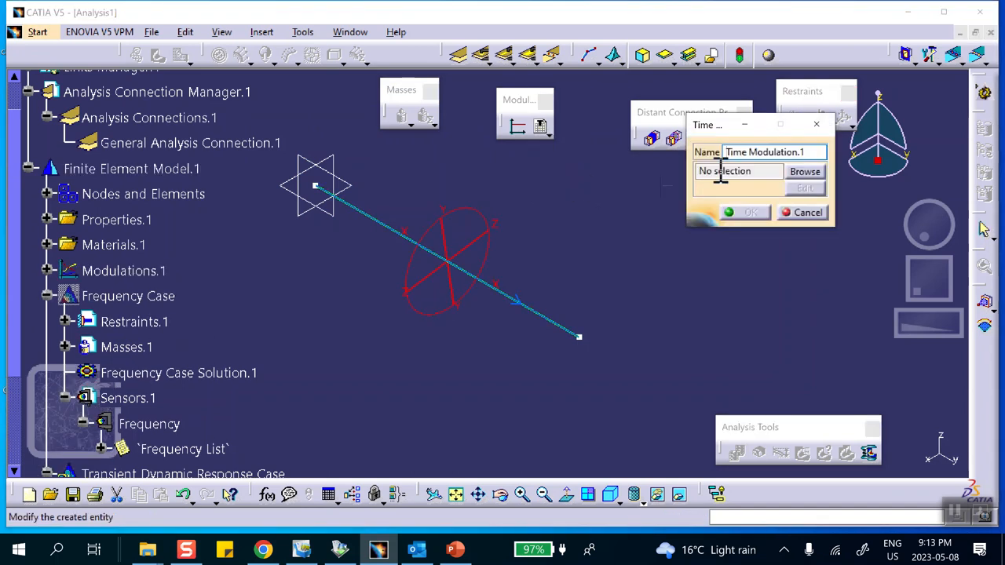
click(803, 172)
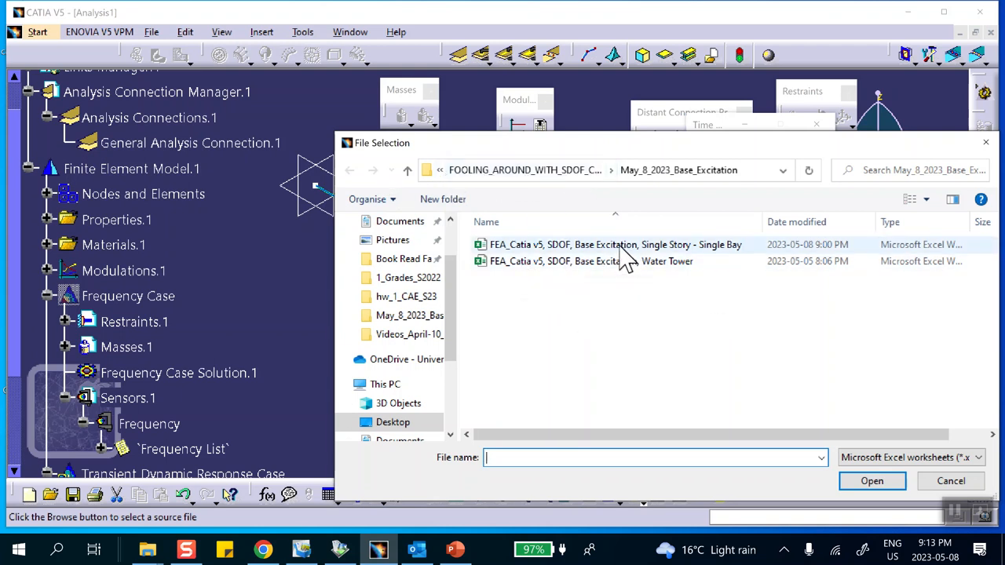
click(672, 252)
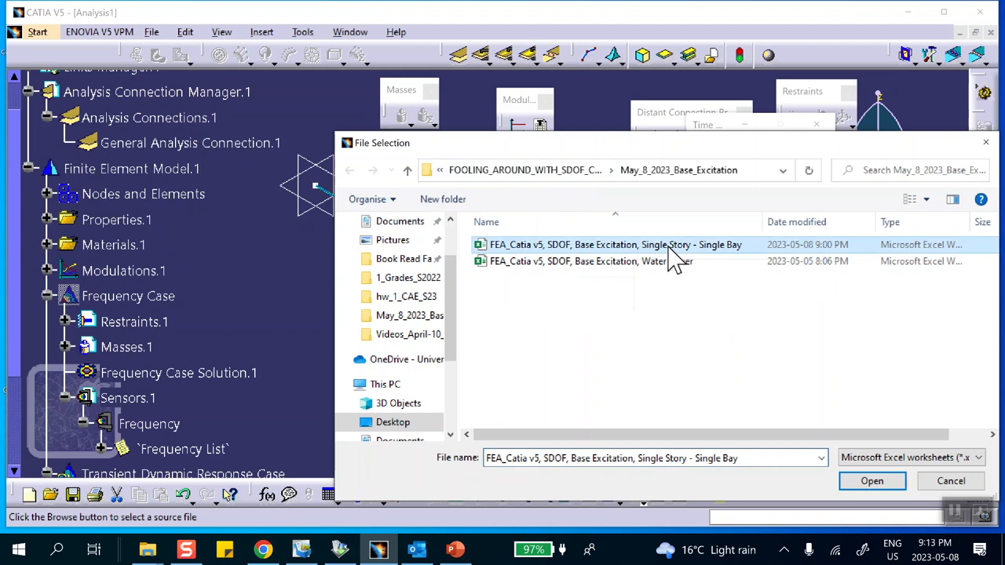
click(870, 481)
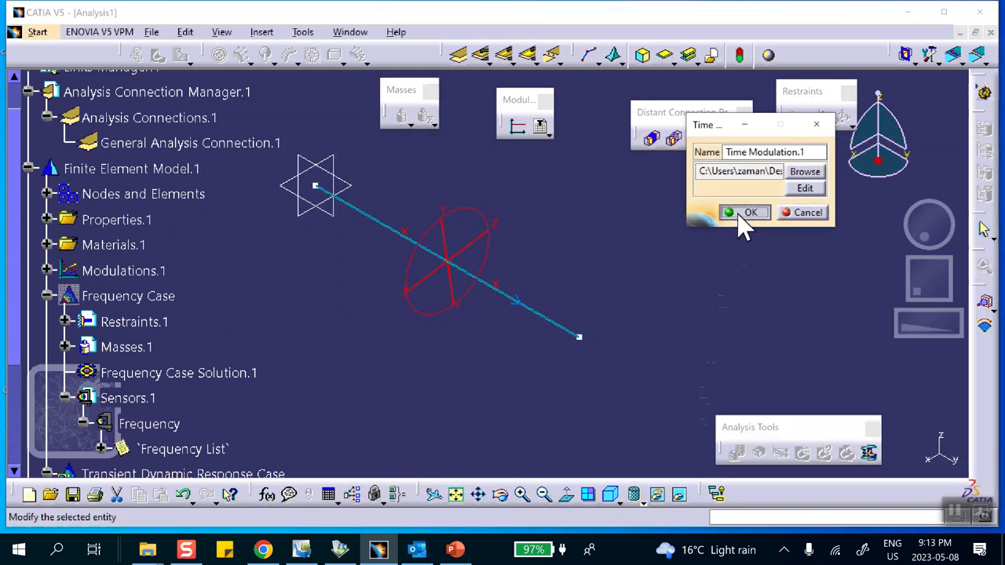
click(742, 220)
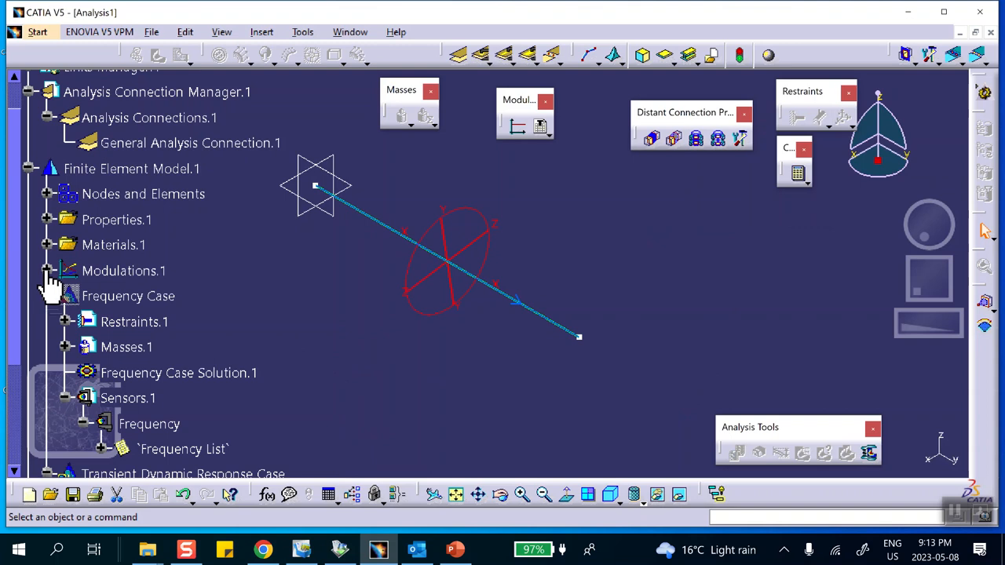
- Generate a 2D display of the time modulation, compare it with the acceleration curve on the PowerPoint slide, and close the display in CATIA
scroll(235, 267, down, 1)
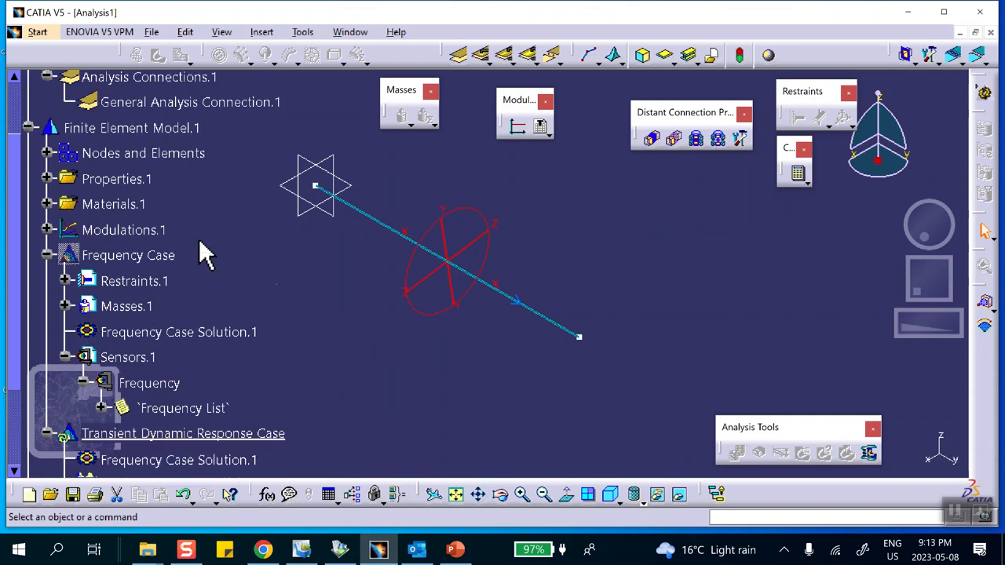
click(46, 230)
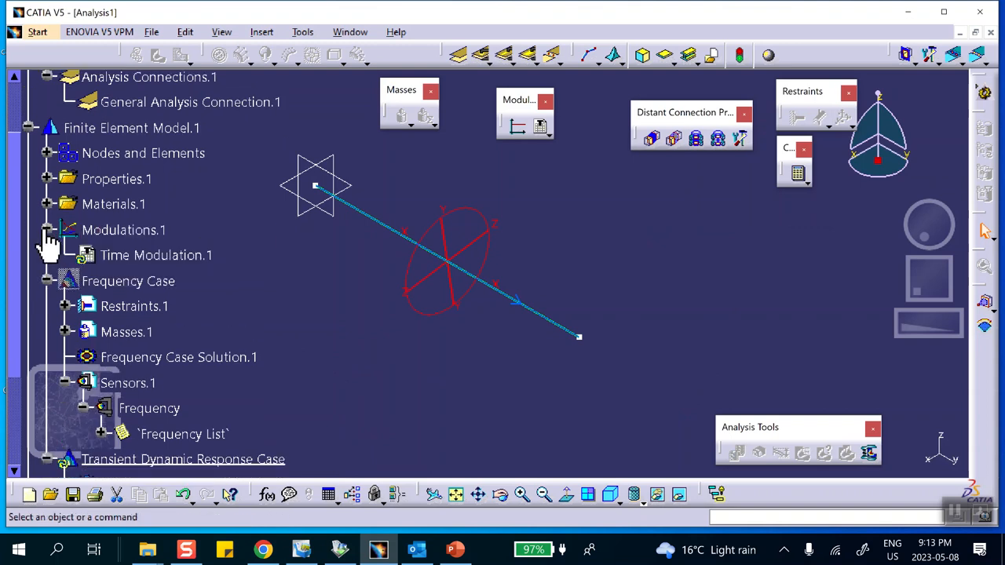
right_click(157, 255)
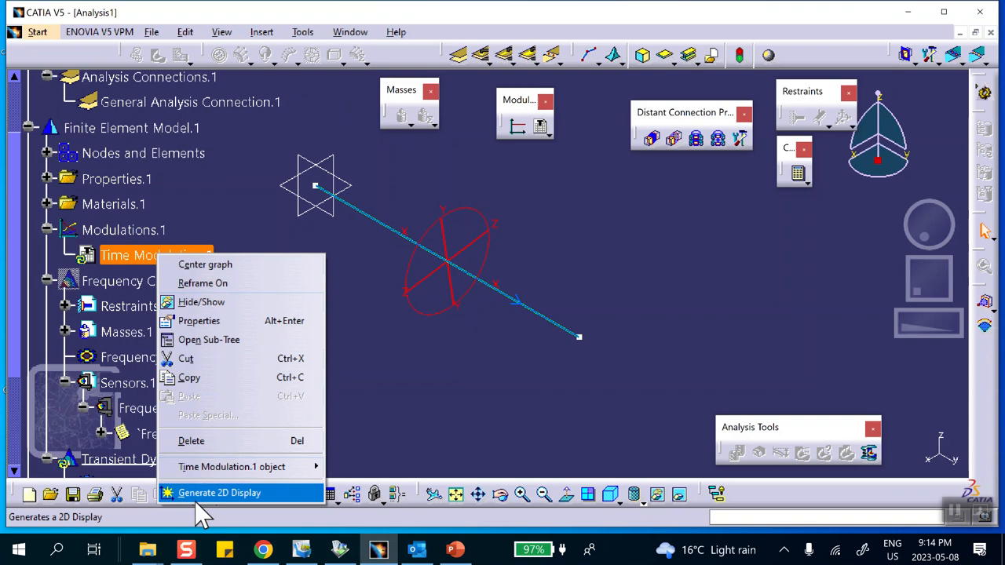
click(203, 496)
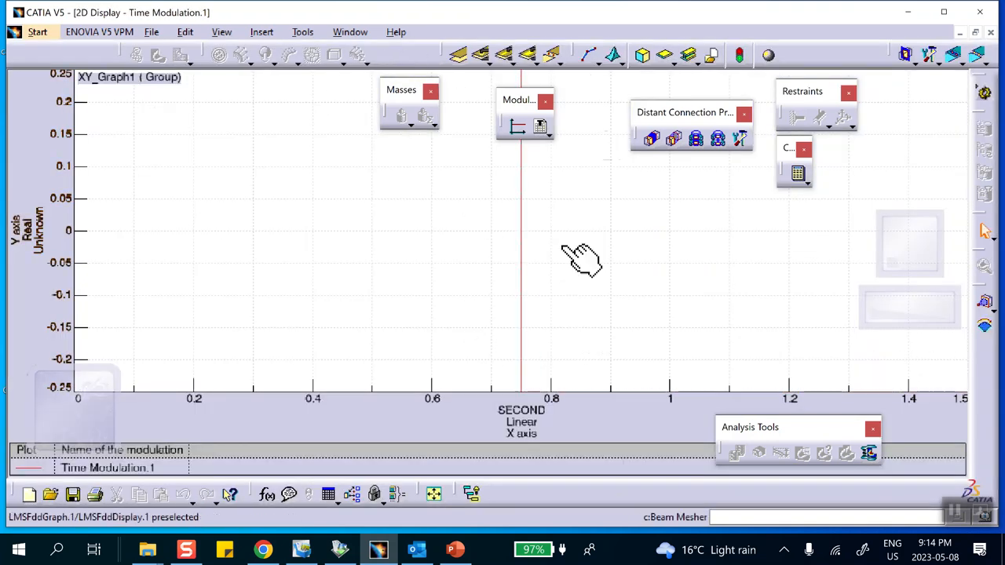
click(455, 550)
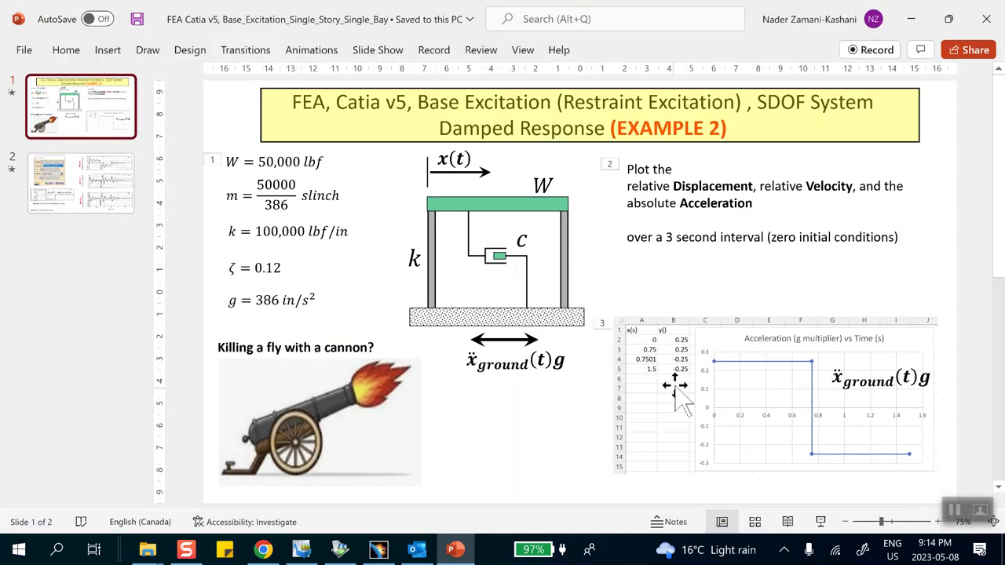
click(911, 21)
click(991, 33)
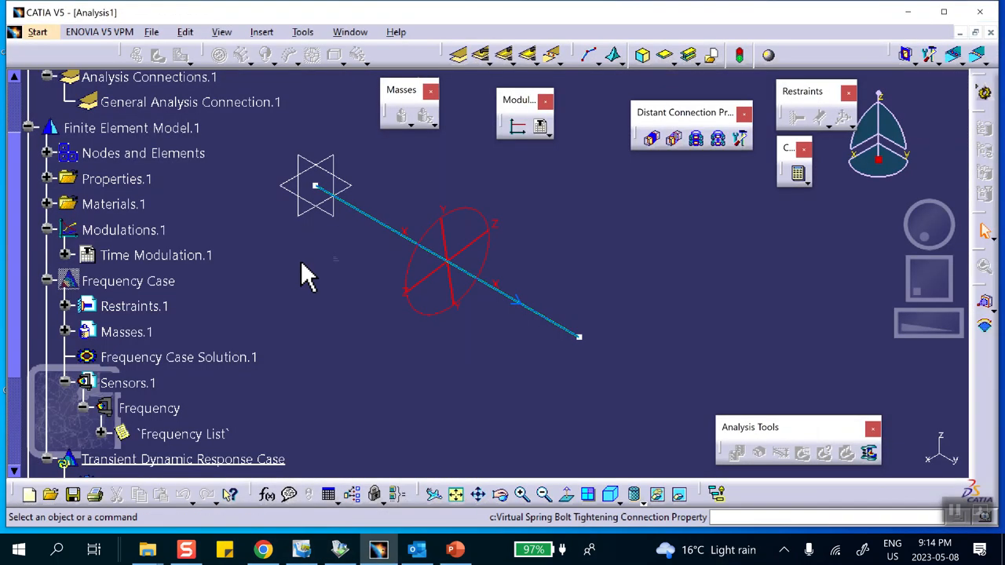
- Generate a one-graph 2D display of the transient dynamic response solution in absolute axis and check that its layout plots Displacement
scroll(302, 276, down, 10)
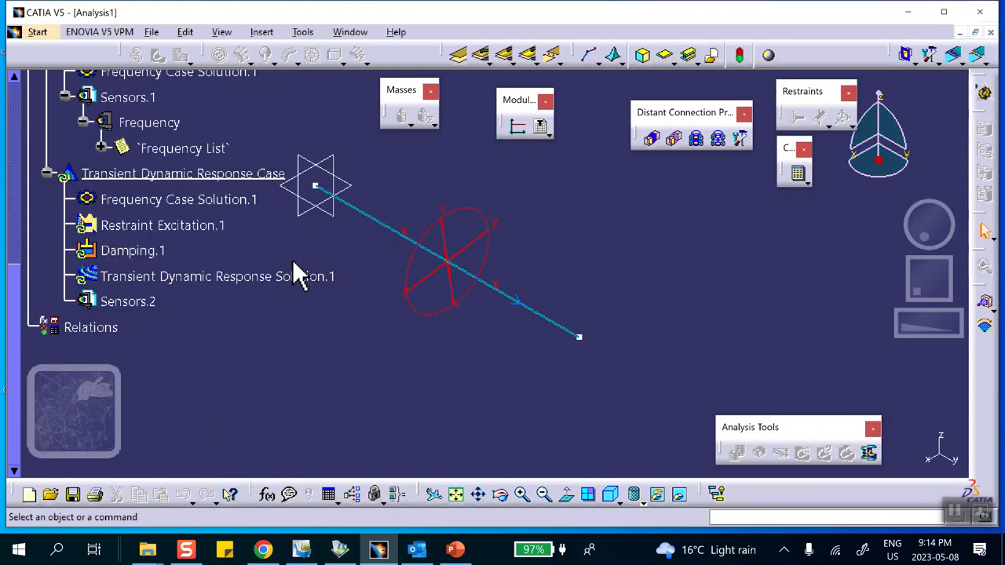
middle_drag(337, 245, 469, 252)
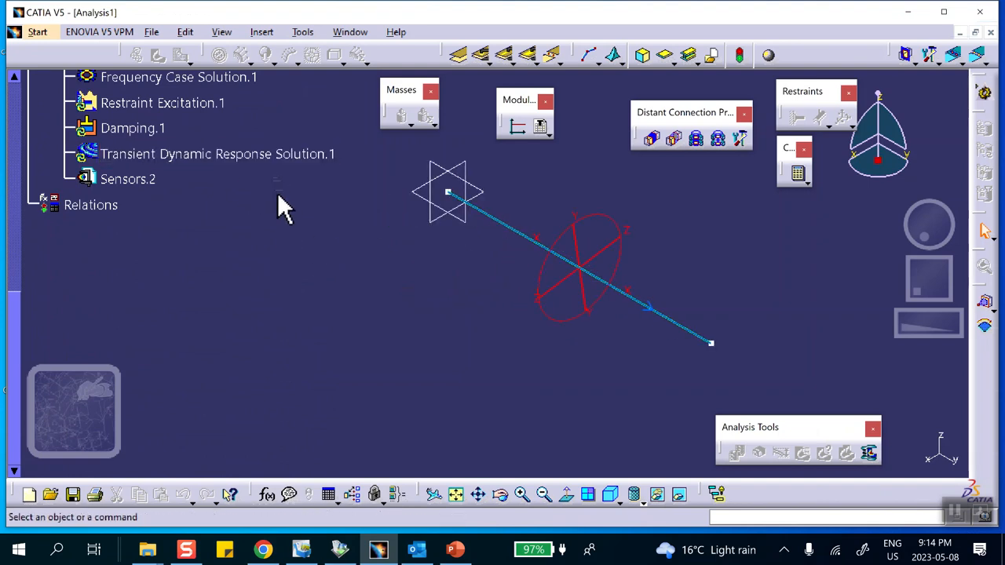
right_click(278, 157)
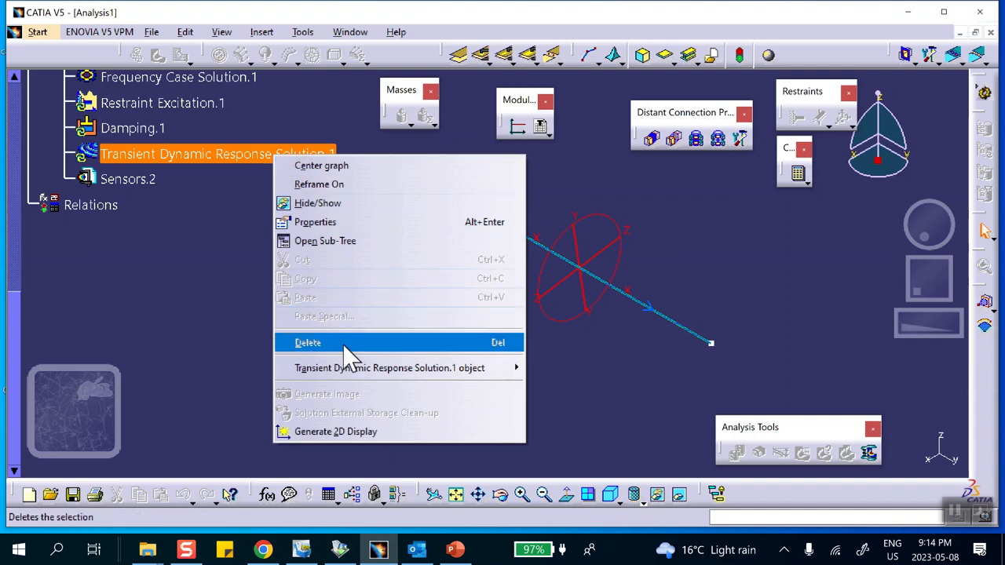
click(300, 432)
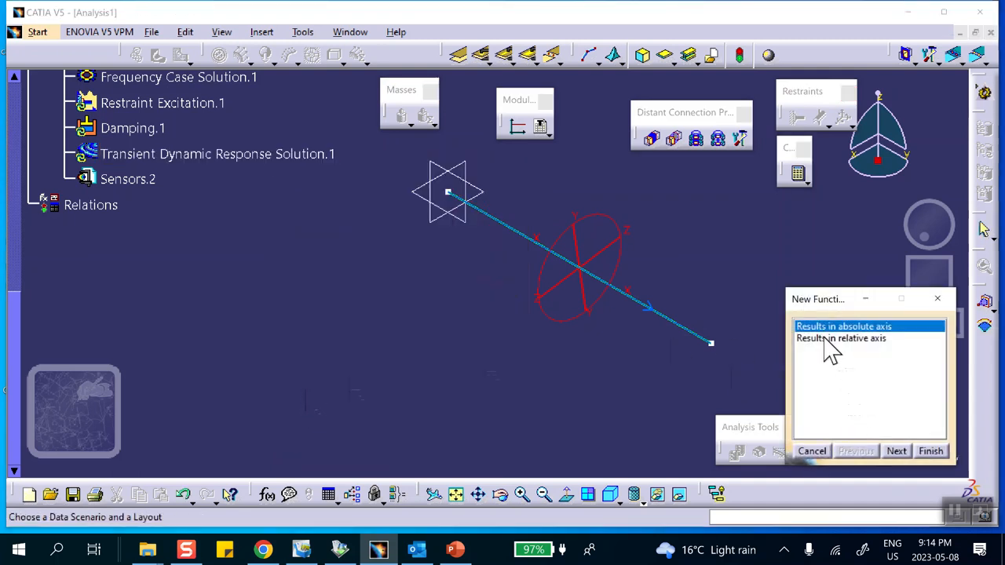
click(897, 452)
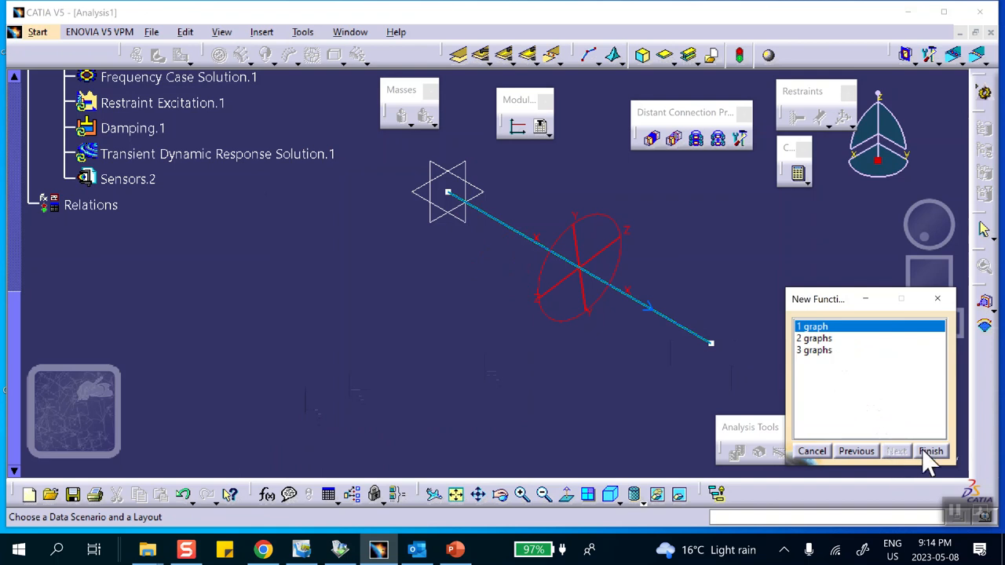
click(927, 455)
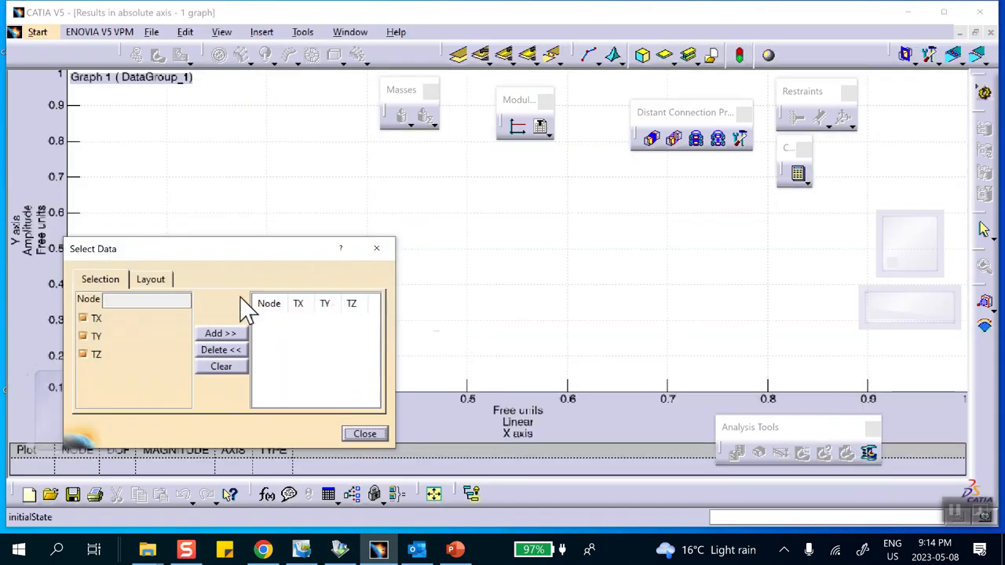
click(153, 285)
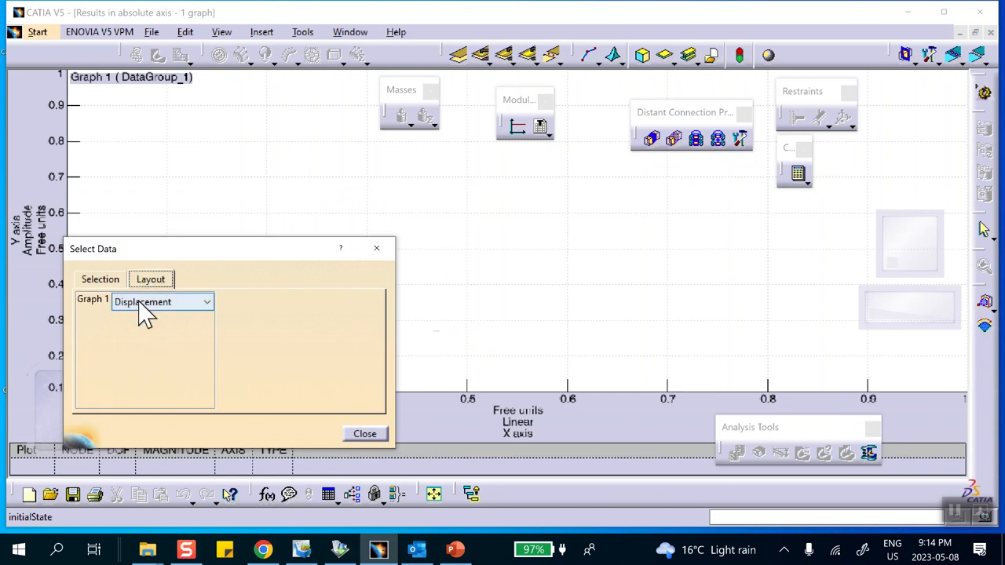
click(108, 283)
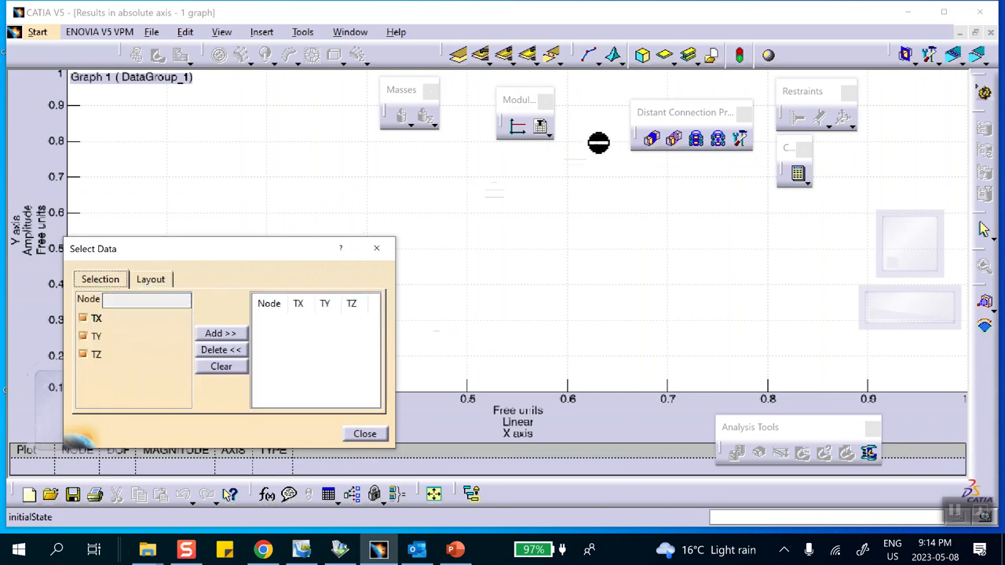
- Minimize the graph window and hide the beam's line geometry in the analysis view to expose the mesh nodes
click(959, 33)
middle_drag(456, 334, 674, 214)
right_click(630, 330)
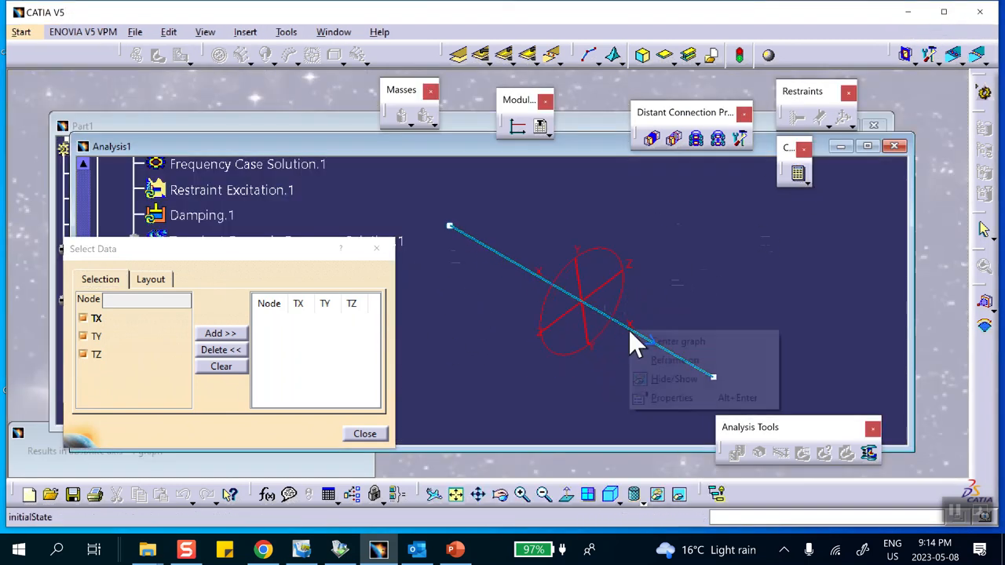
click(662, 378)
right_click(637, 336)
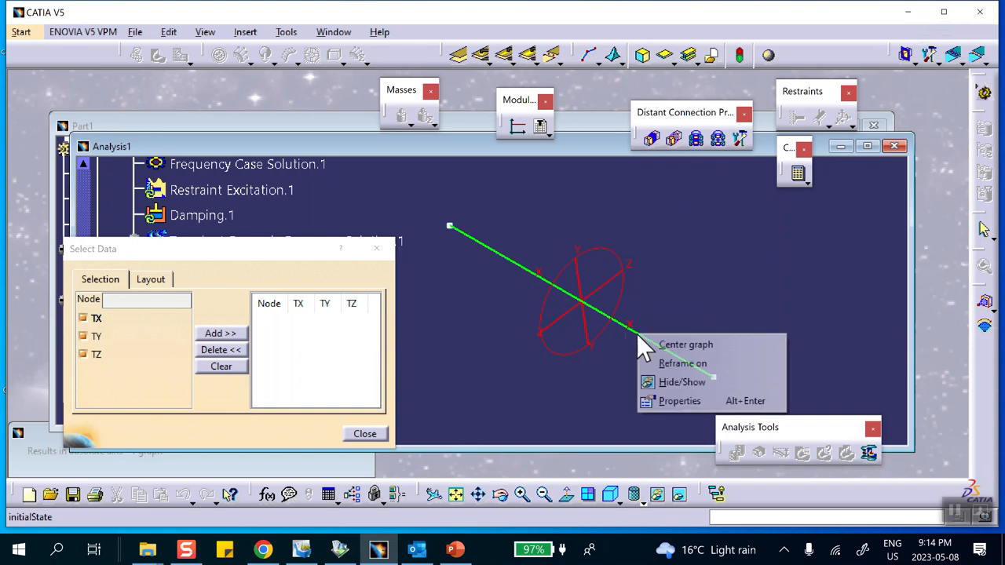
click(661, 381)
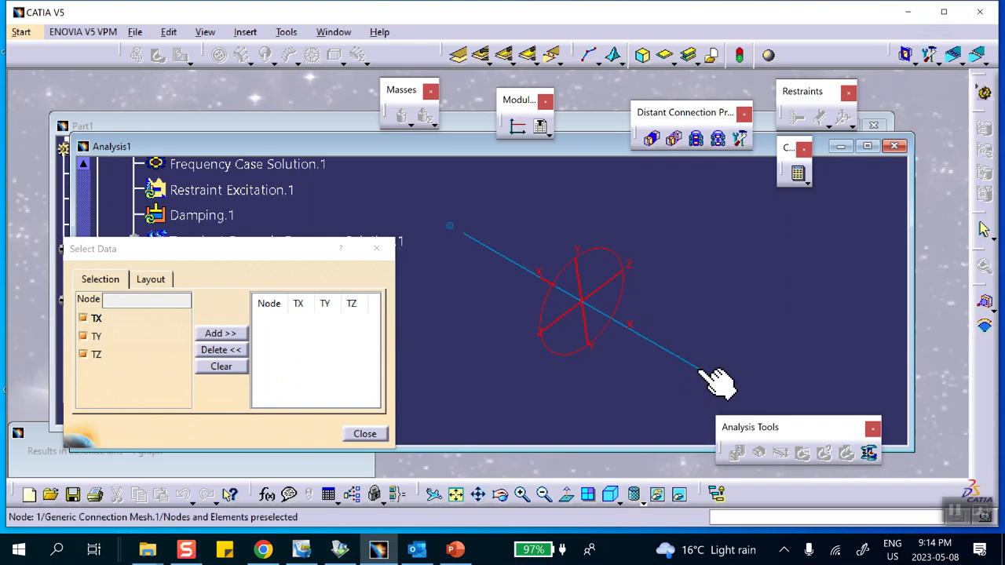
- Add the node at the beam's unrestrained end to the graph data with only TY enabled, and close the data selection
click(712, 376)
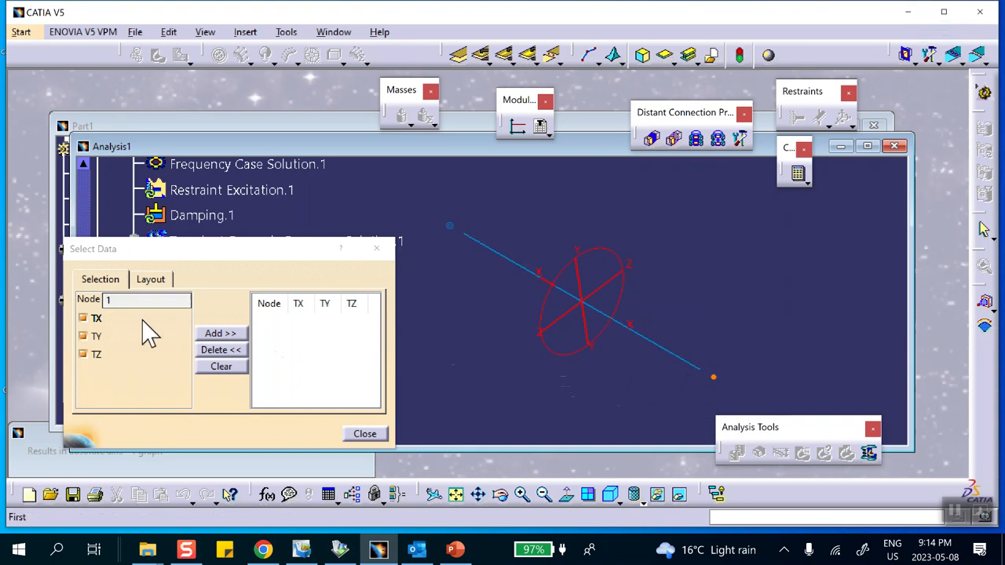
click(84, 319)
click(84, 355)
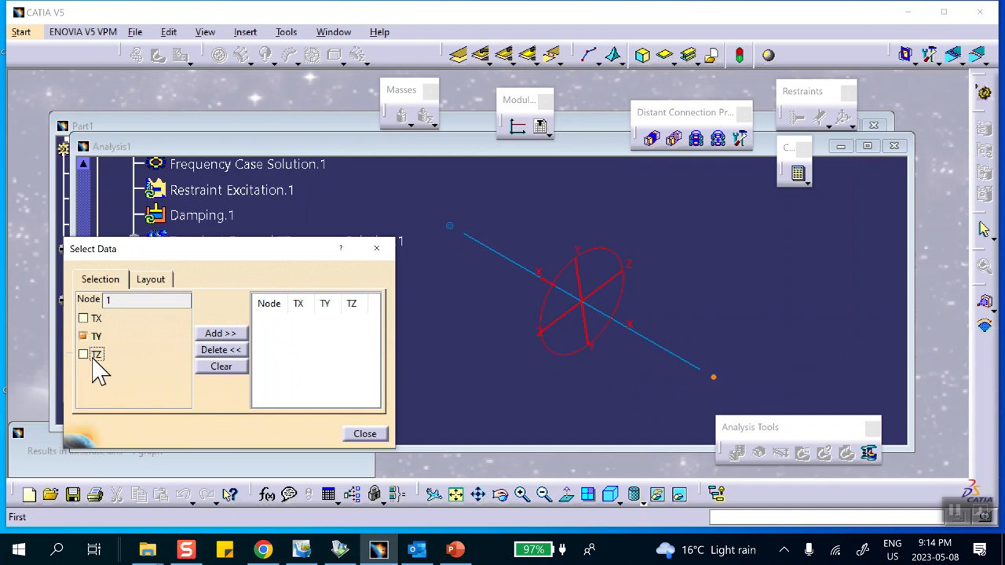
click(220, 335)
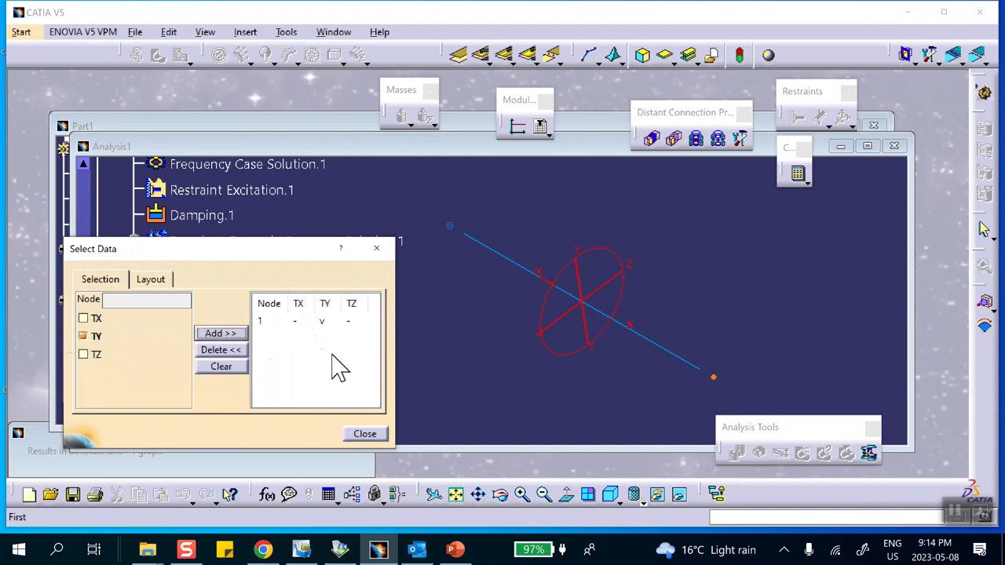
click(363, 435)
- Reopen the absolute-axis results graph, accept its image settings with UI Layout, and close the graph window
scroll(376, 352, down, 2)
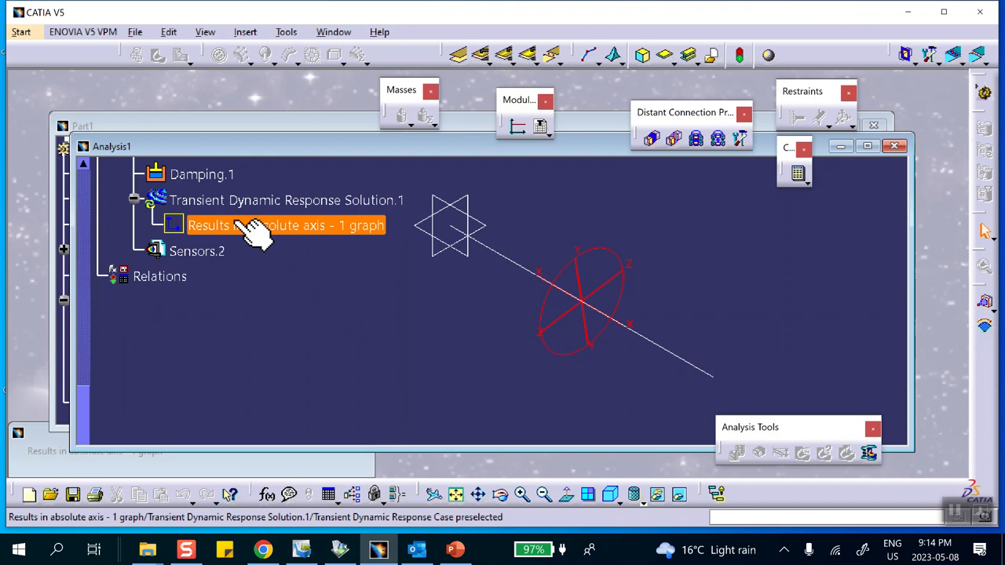
double_click(229, 226)
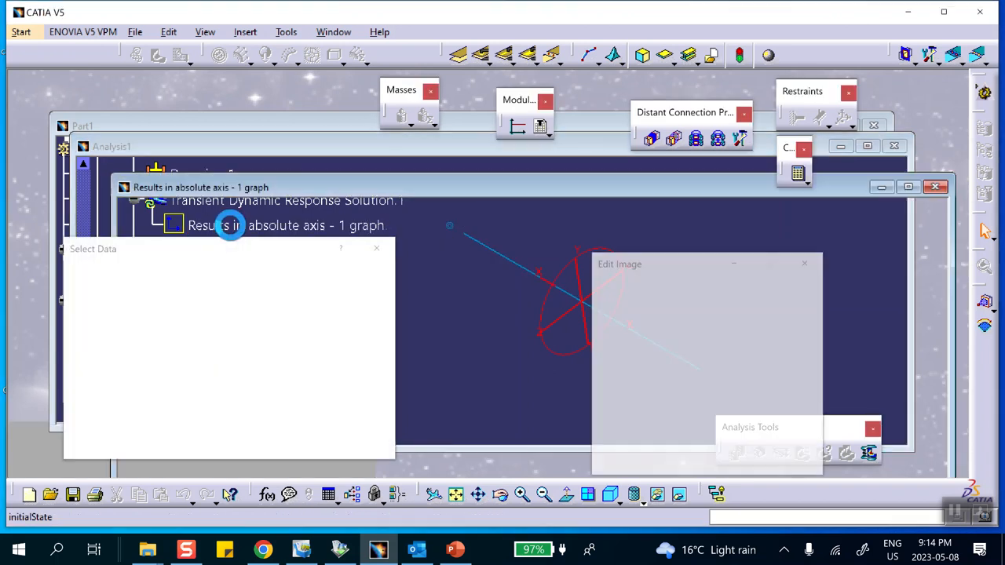
click(366, 445)
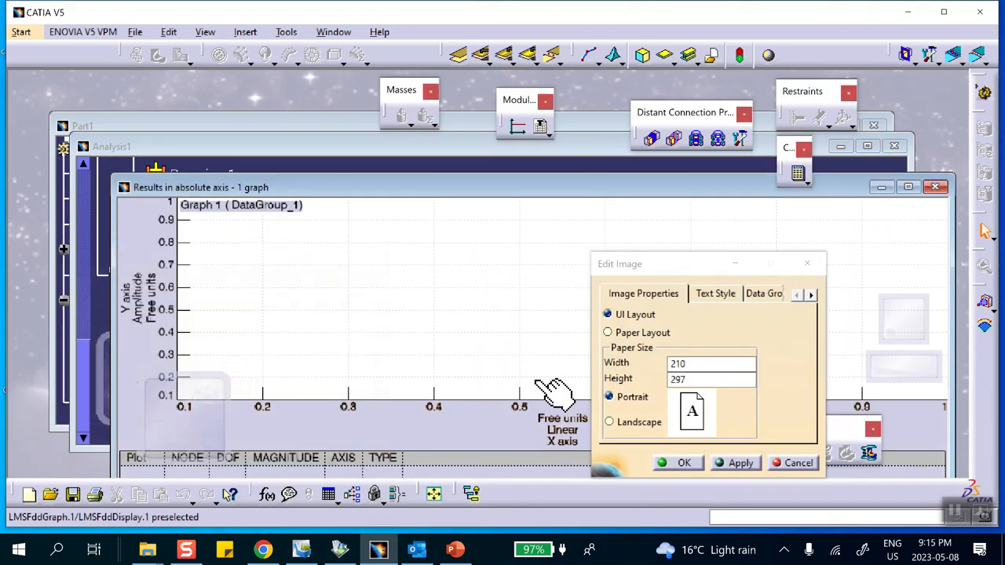
drag(709, 264, 546, 159)
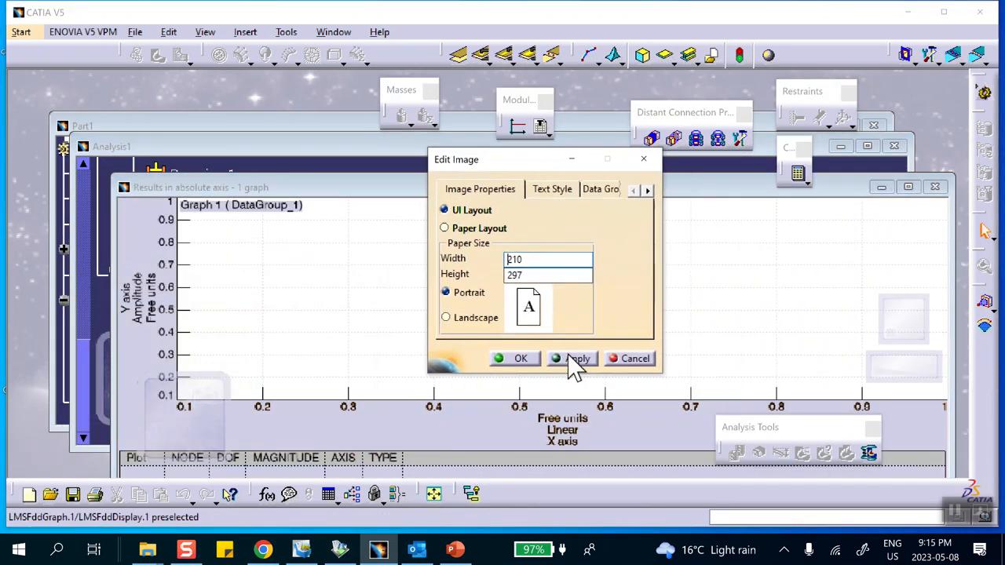
click(520, 360)
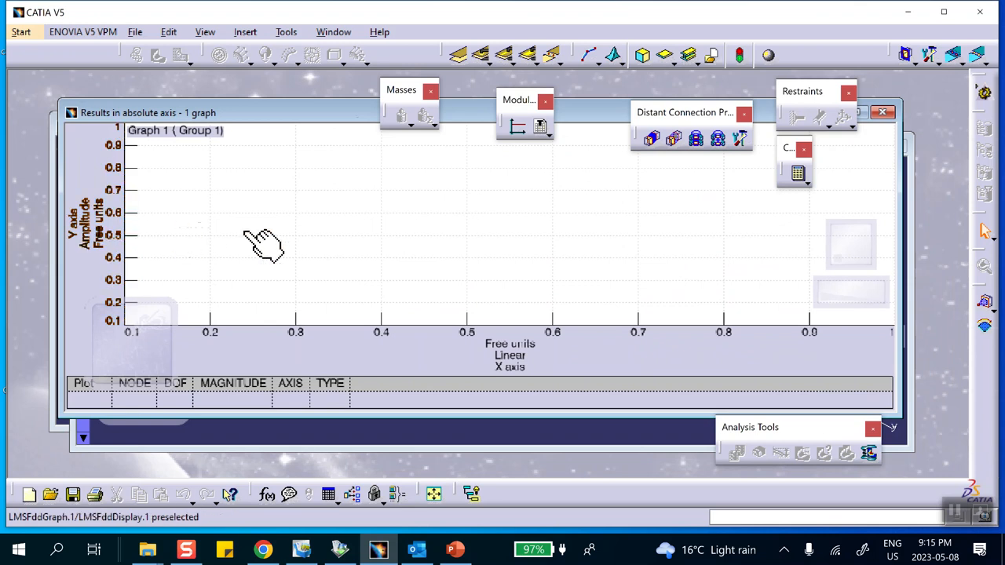
click(880, 113)
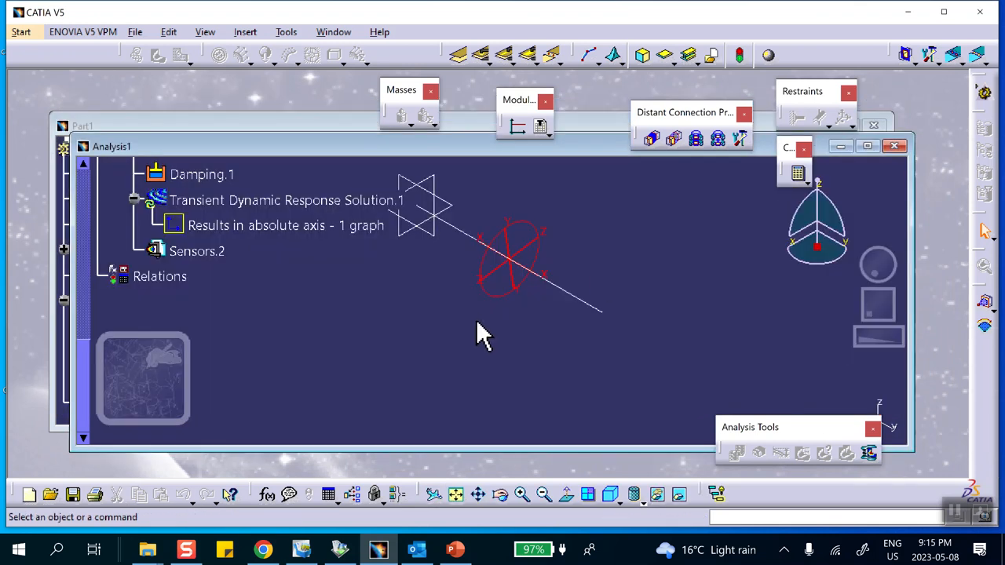
- Reopen the absolute-axis graph's data selection, add the beam's unrestrained-end node again with only TY enabled, and close the selection
scroll(281, 278, up, 3)
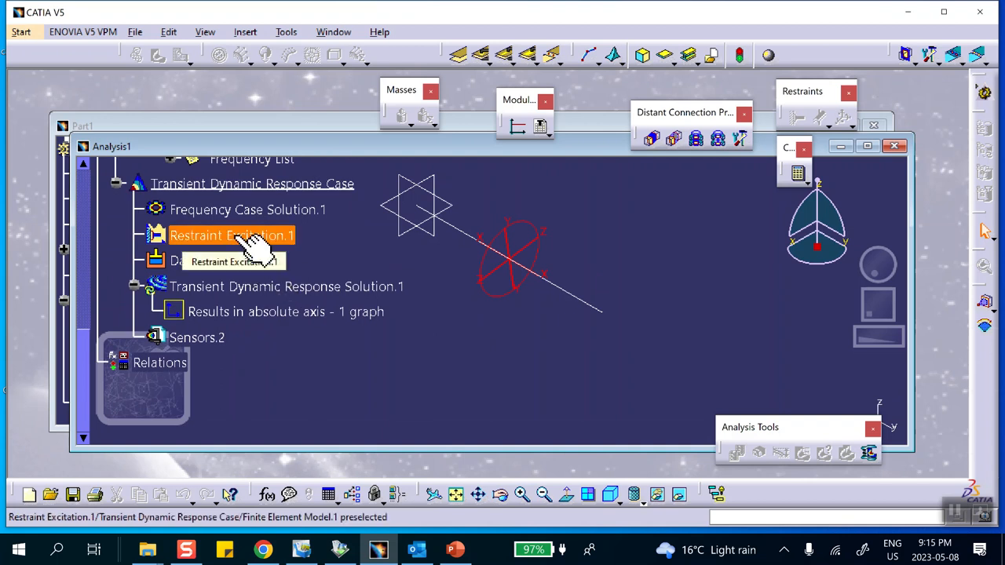
scroll(253, 255, down, 1)
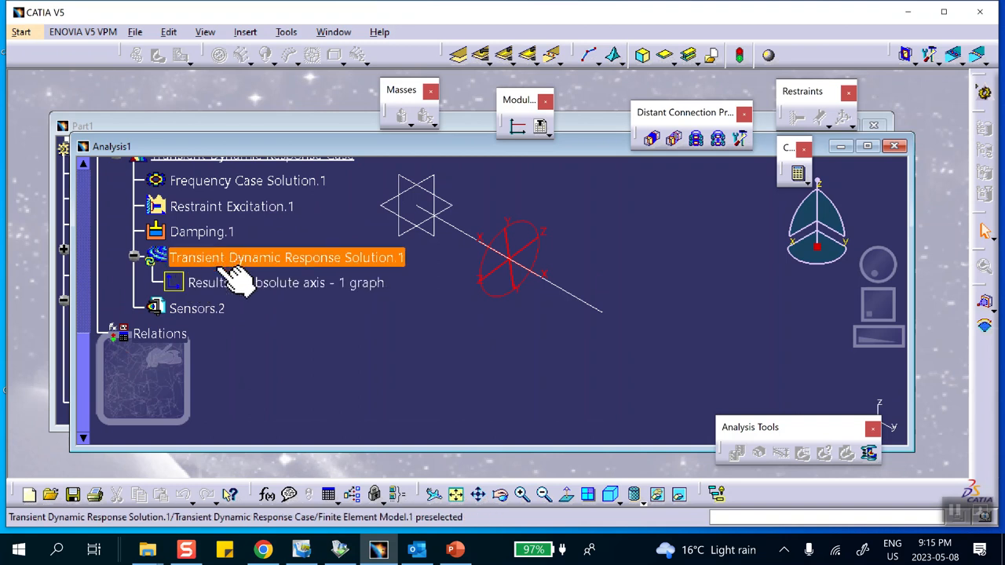
click(228, 282)
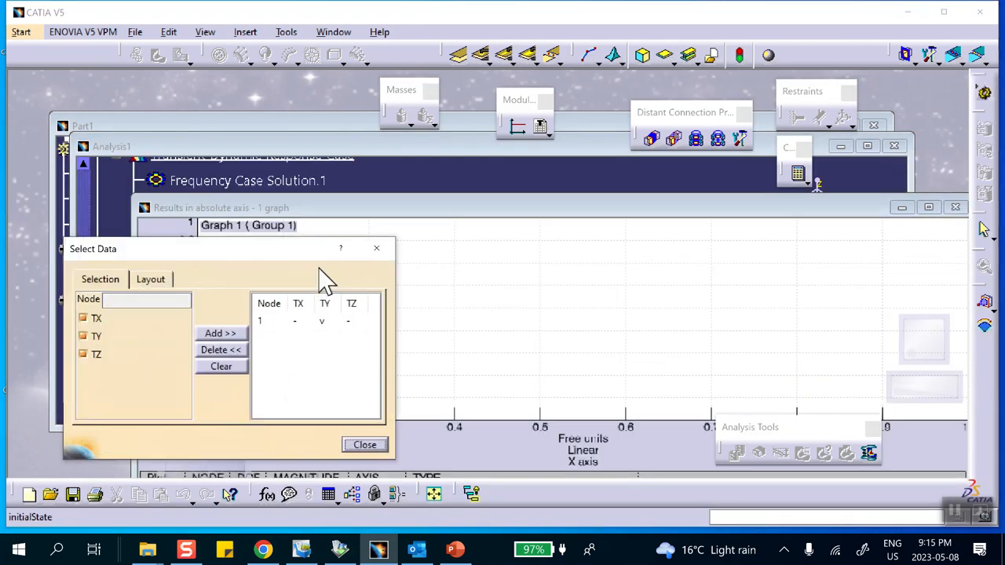
click(902, 208)
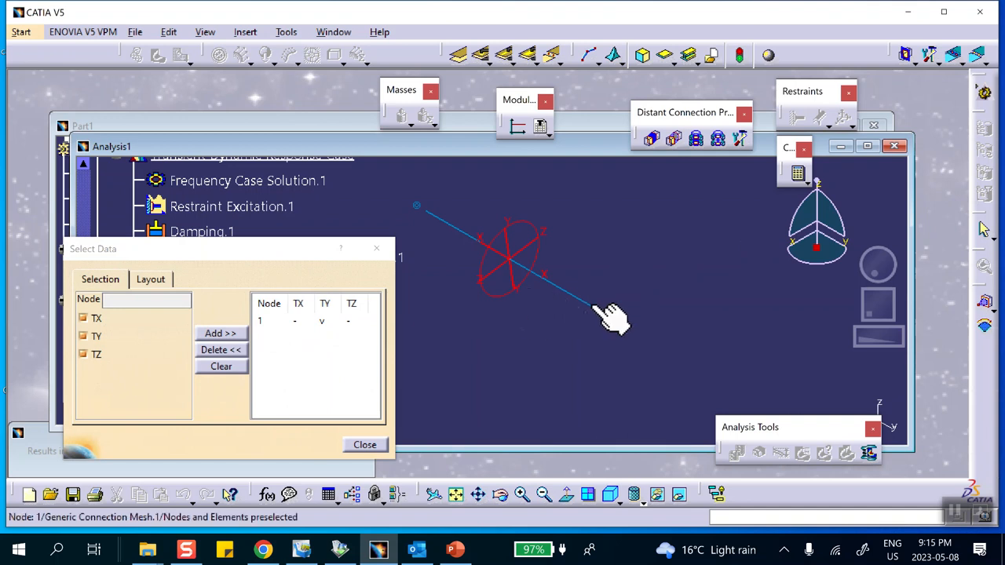
click(601, 314)
click(84, 318)
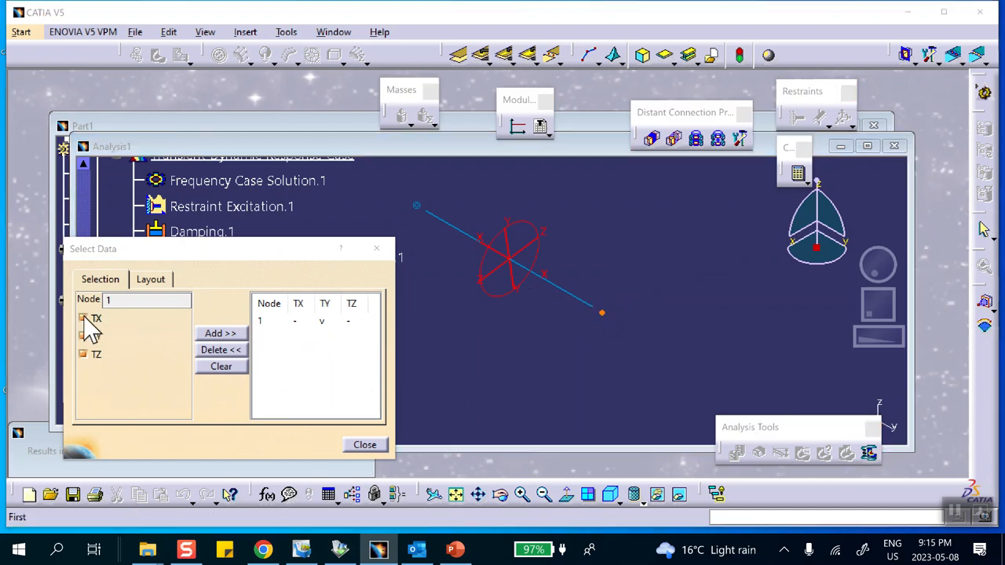
click(84, 355)
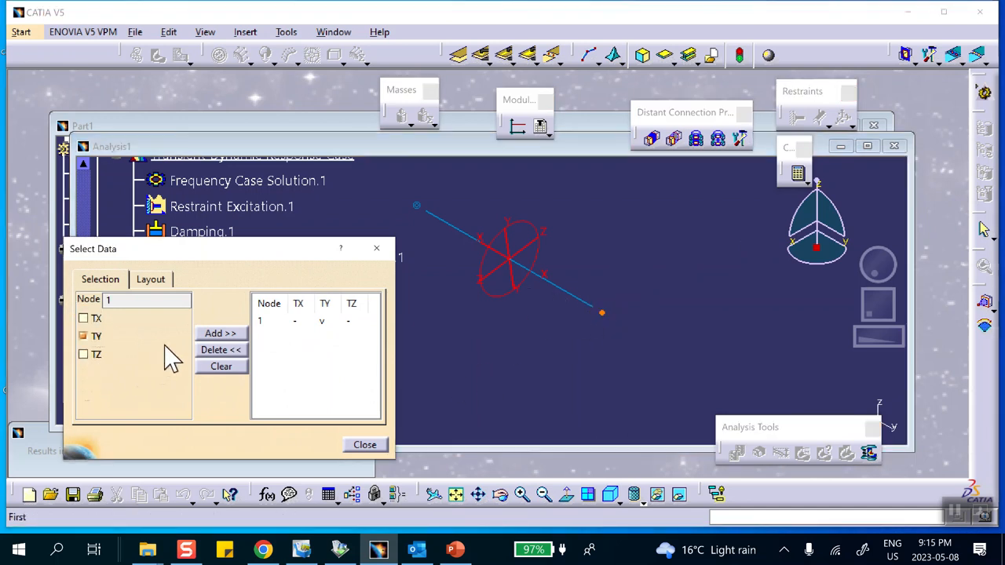
click(222, 334)
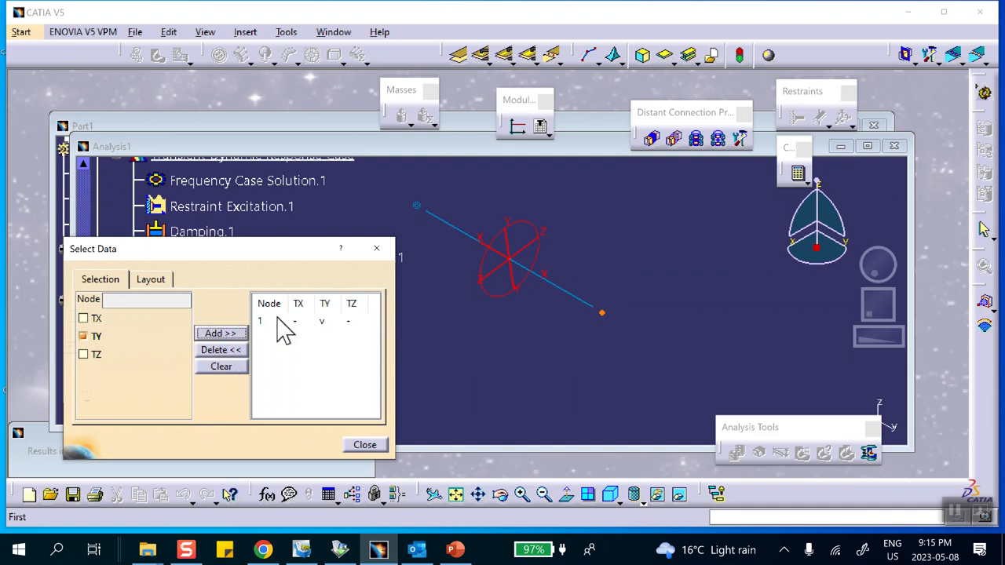
click(166, 281)
click(360, 448)
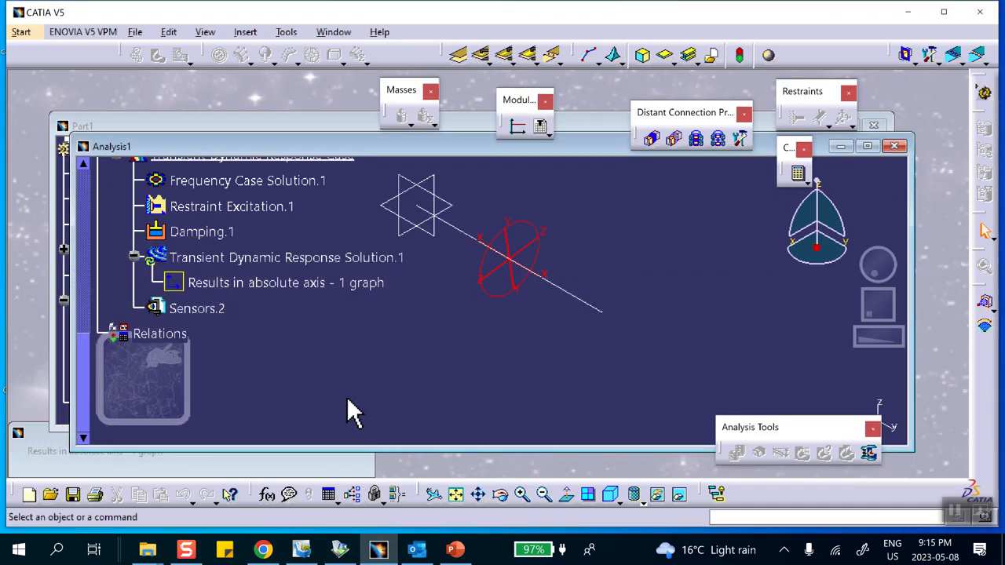
- Open the absolute-axis results graph again, accept the UI Layout image setting, and close the data selection
double_click(262, 283)
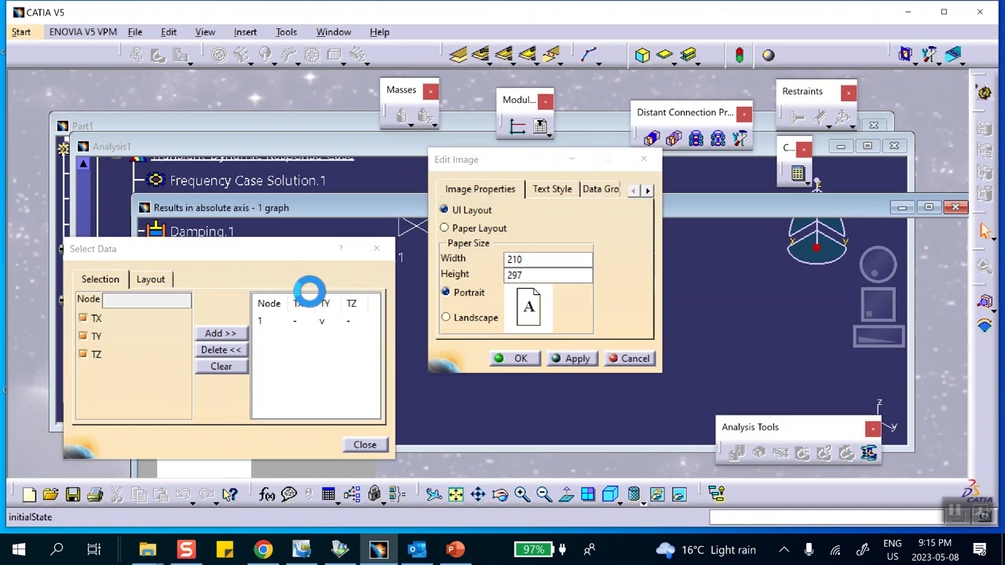
click(518, 359)
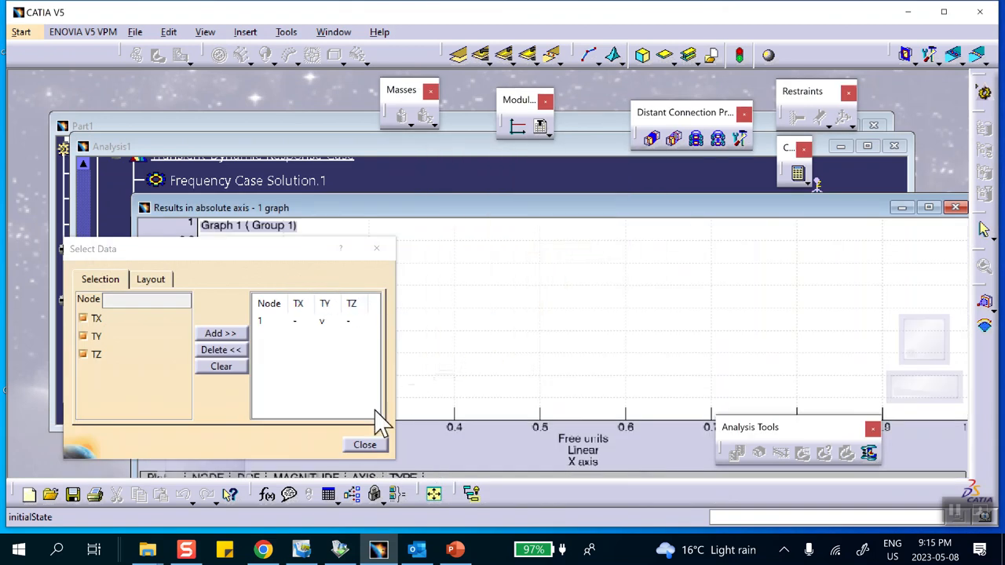
click(366, 445)
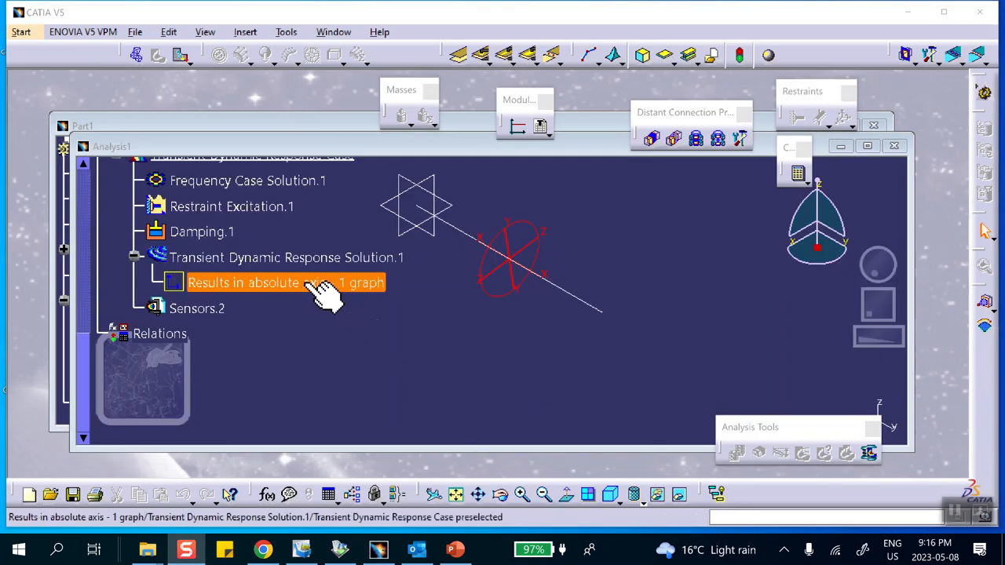
- Display the node's TY displacement curve, switch the graph layout to Velocity and on to Acceleration, and close the data selection
double_click(255, 285)
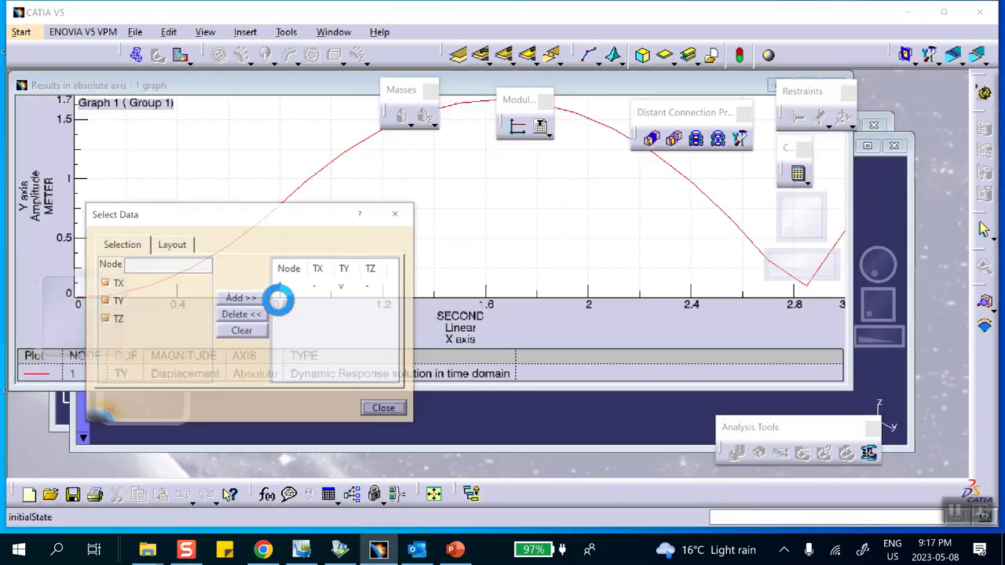
drag(304, 221, 297, 230)
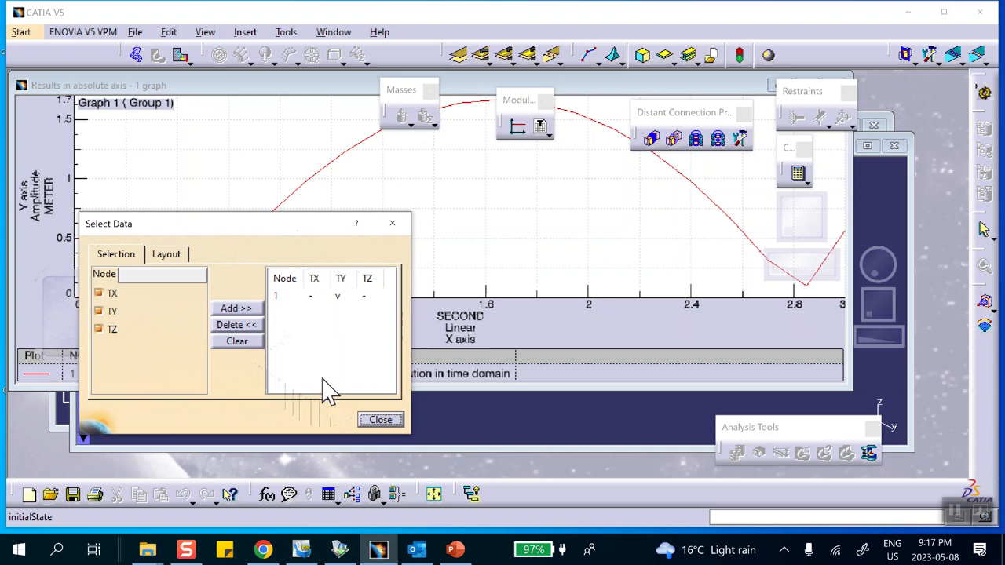
click(166, 254)
click(168, 279)
click(166, 305)
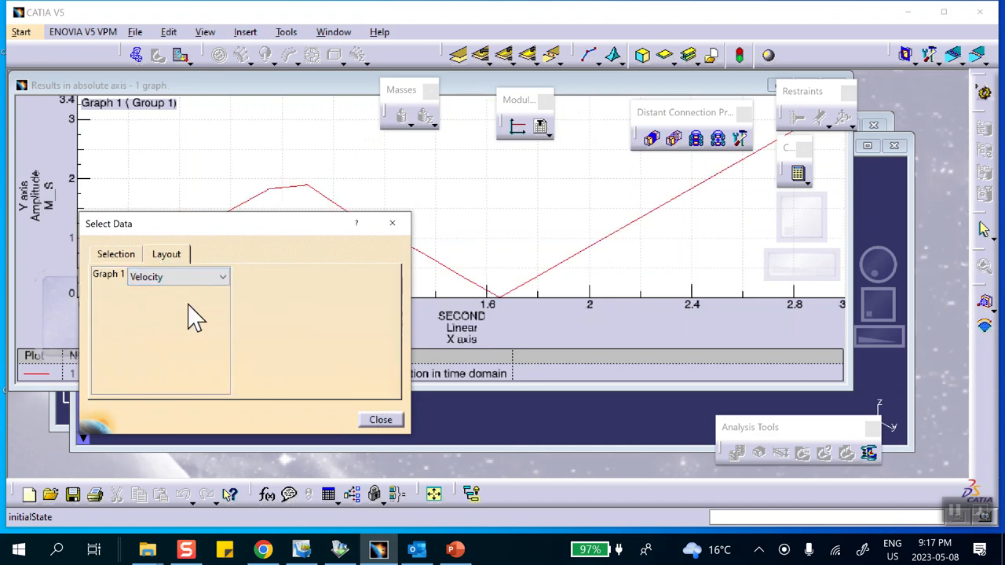
click(172, 278)
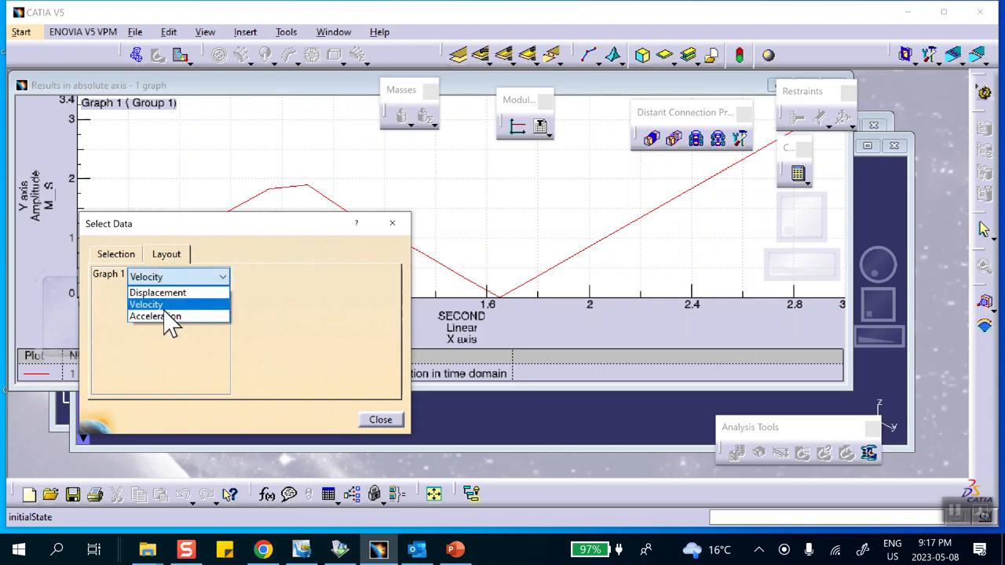
click(168, 317)
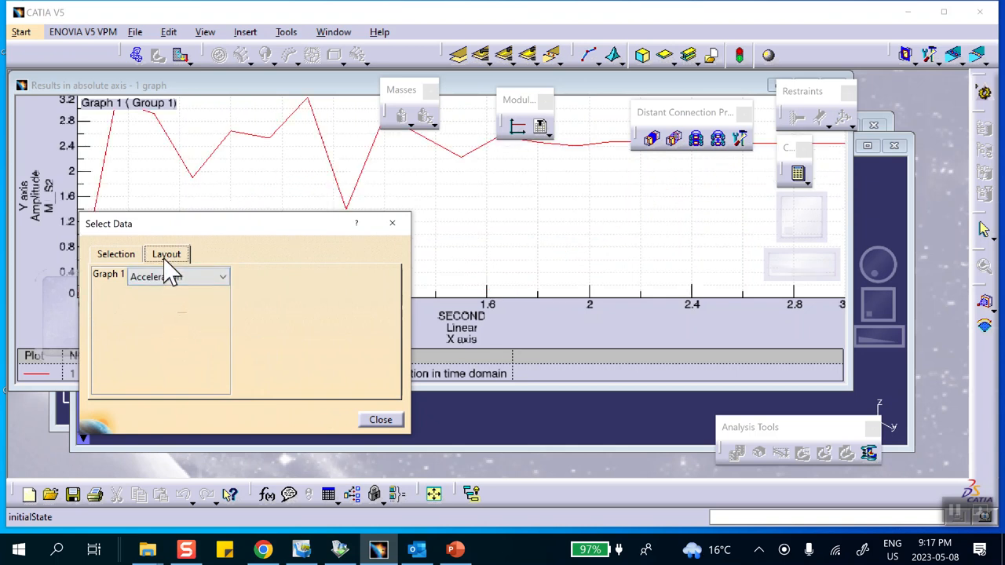
click(380, 421)
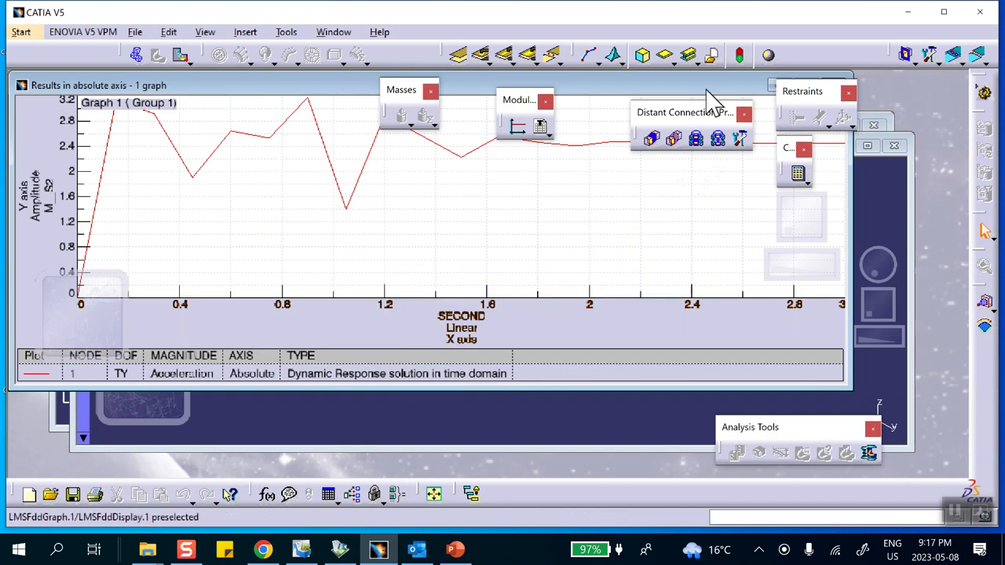
- Examine the acceleration graph, close its window, and delete the absolute-axis results graph from the transient dynamic response solution
drag(712, 87, 689, 143)
drag(590, 149, 575, 198)
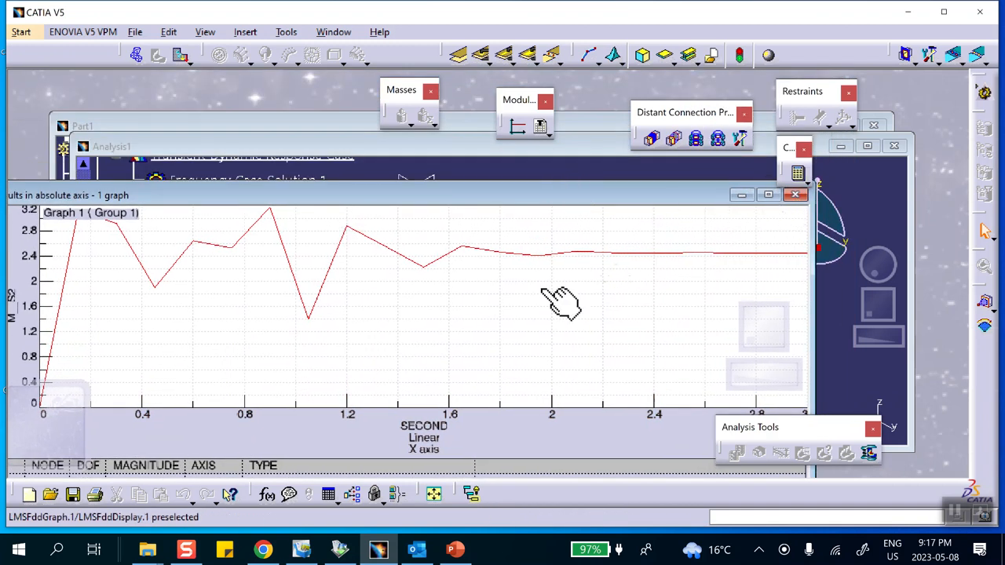
click(793, 195)
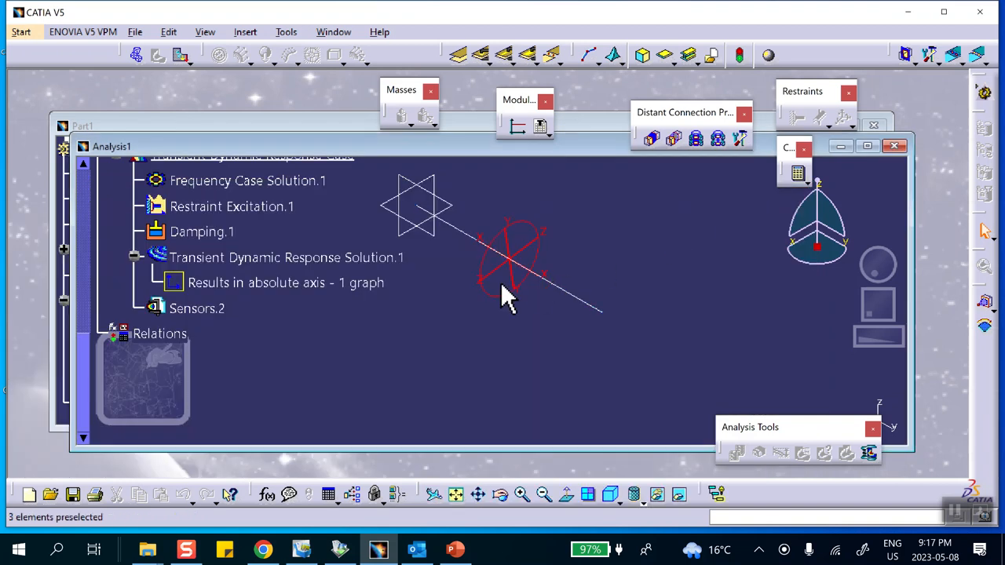
right_click(318, 289)
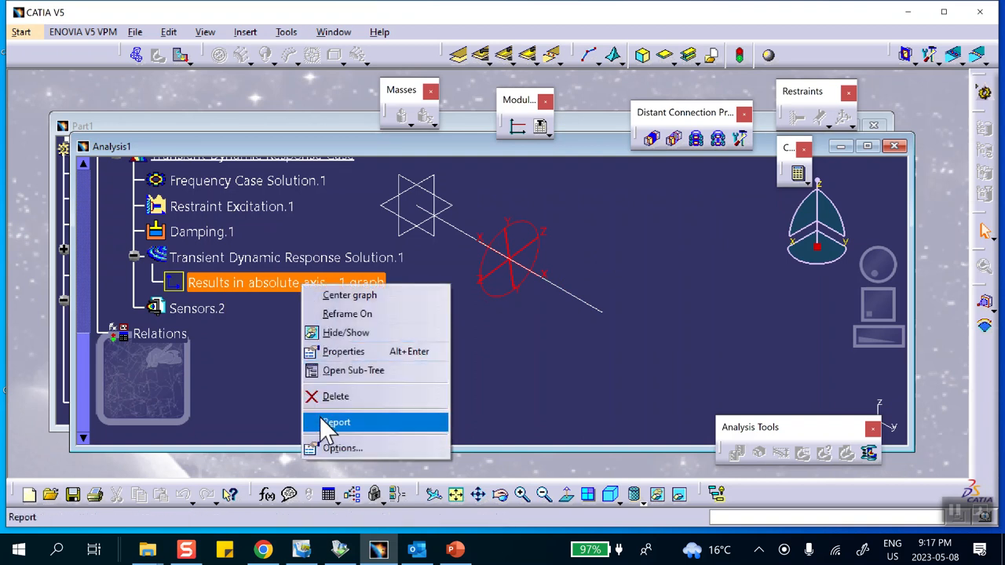
click(336, 396)
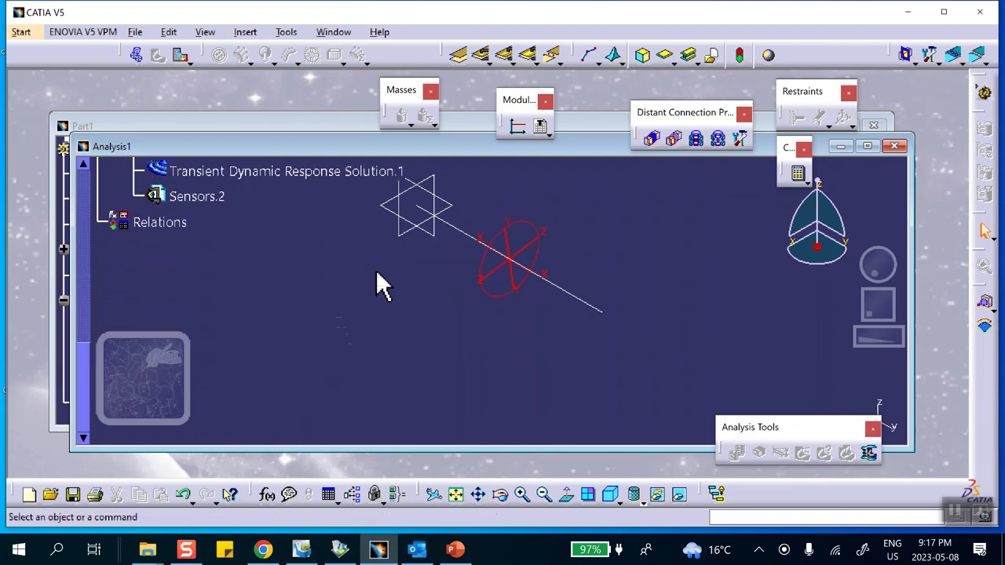
- Maximize the analysis window and create local sensors for Relative Displacement Vector, Acceleration Vector and Relative Velocity Vector in the transient case's sensor set
click(867, 145)
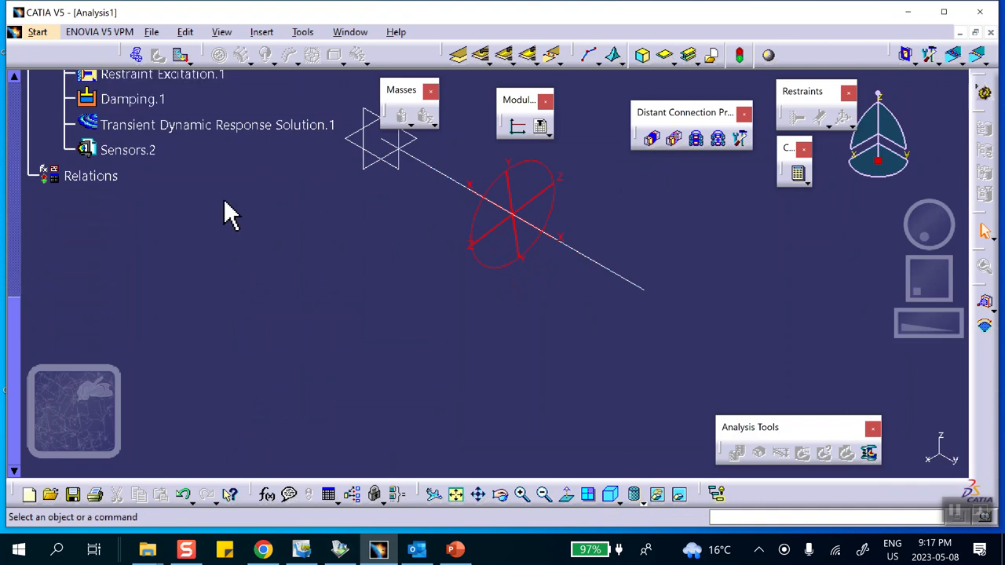
right_click(127, 150)
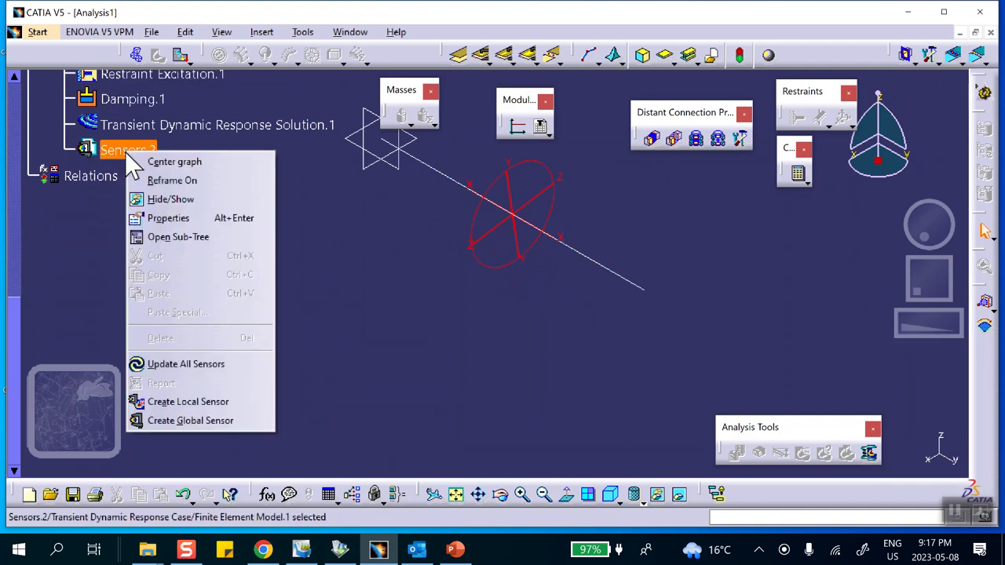
click(174, 399)
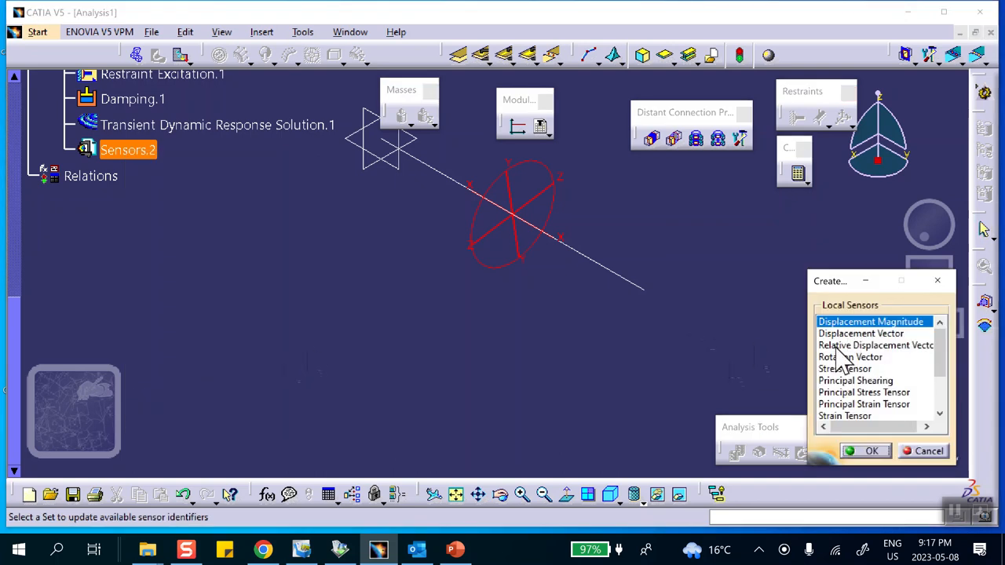
click(829, 347)
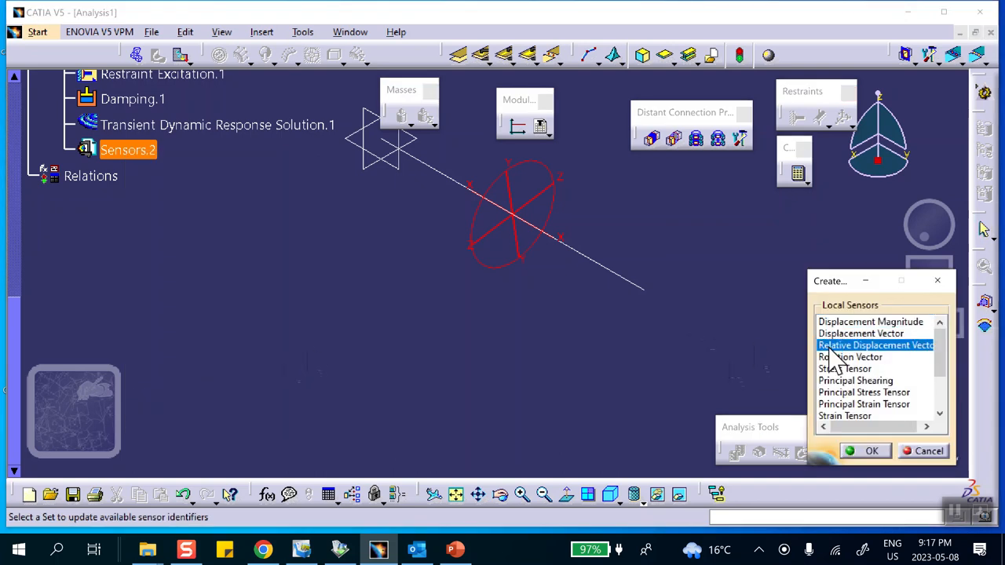
scroll(942, 352, down, 1)
scroll(943, 369, down, 2)
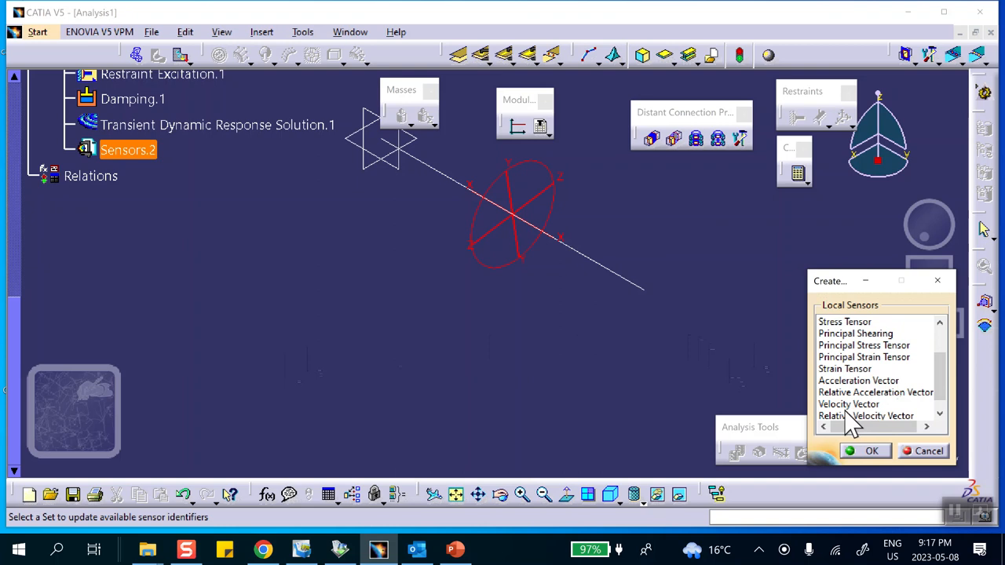
click(870, 416)
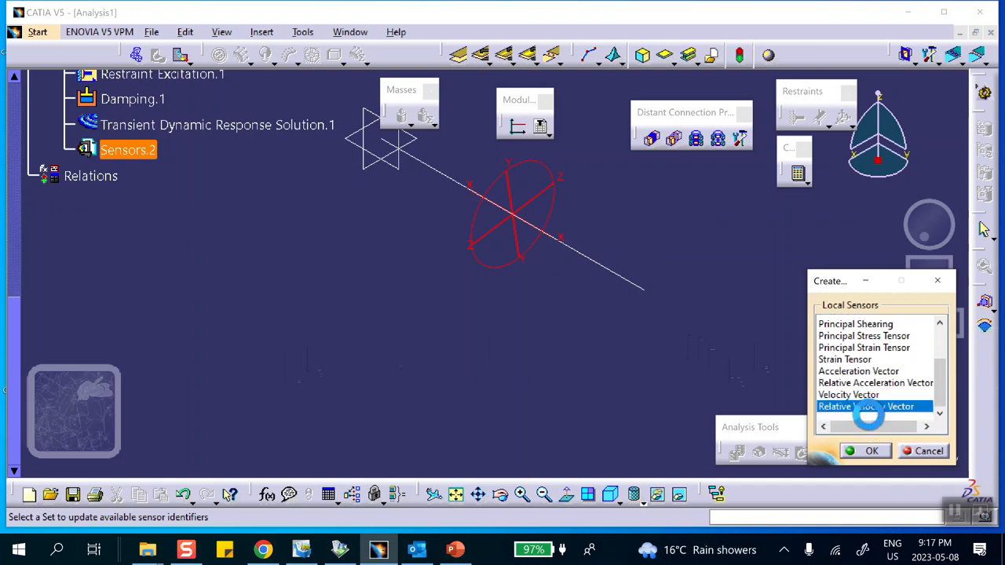
ctrl+click(848, 370)
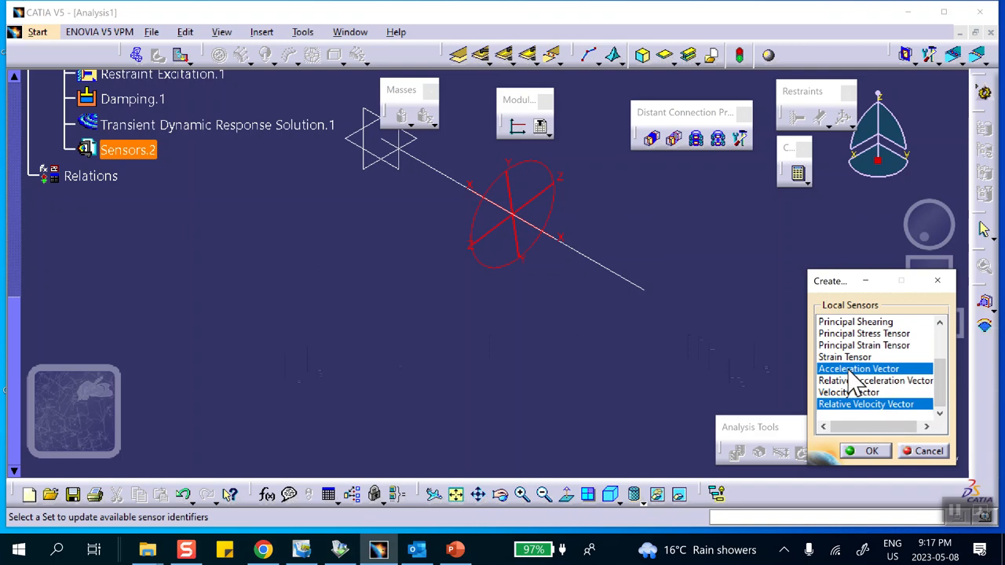
click(872, 452)
click(64, 149)
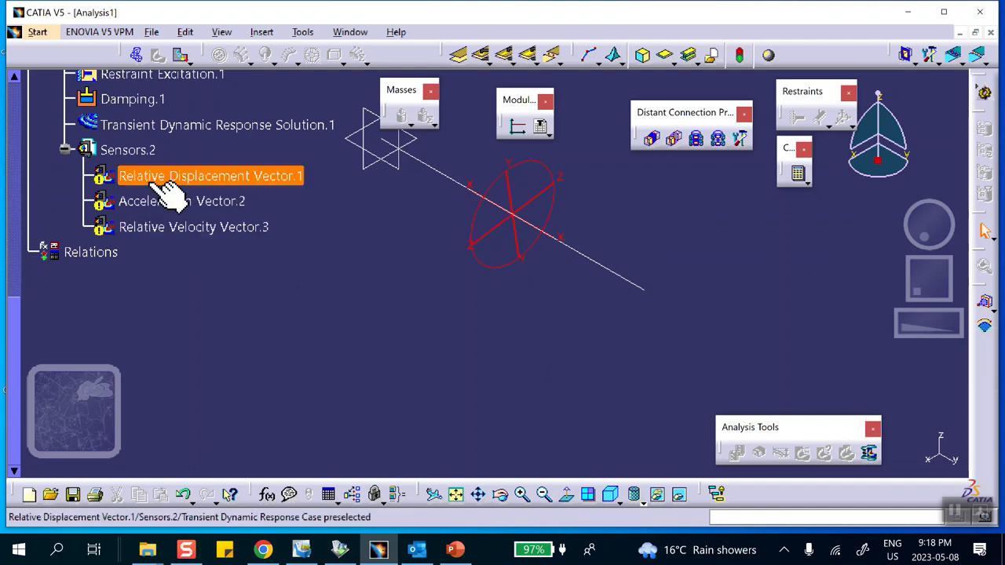
- Assign the vertex at the beam's unrestrained end as support of the Relative Displacement Vector sensor
double_click(192, 176)
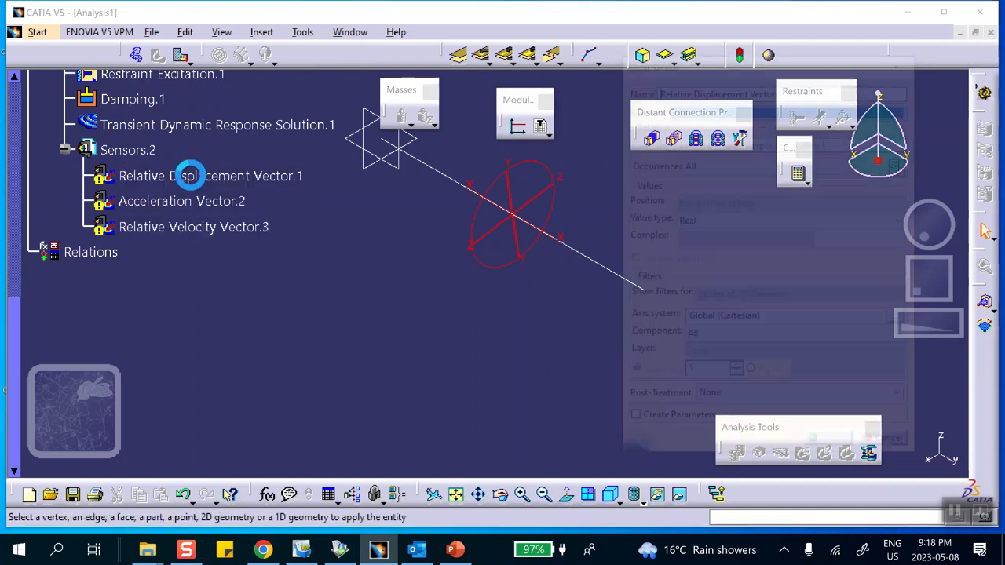
middle_drag(558, 154, 419, 170)
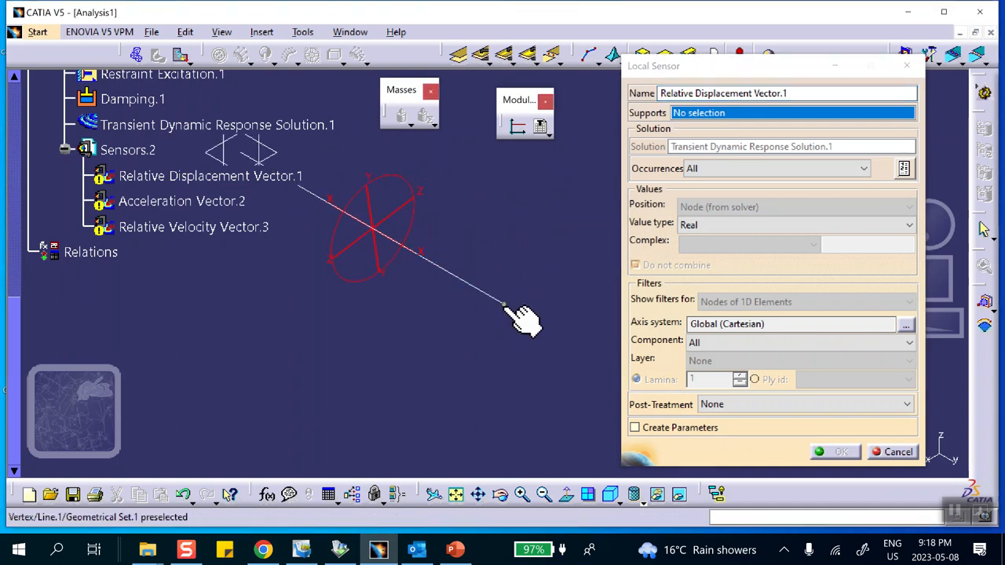
click(503, 303)
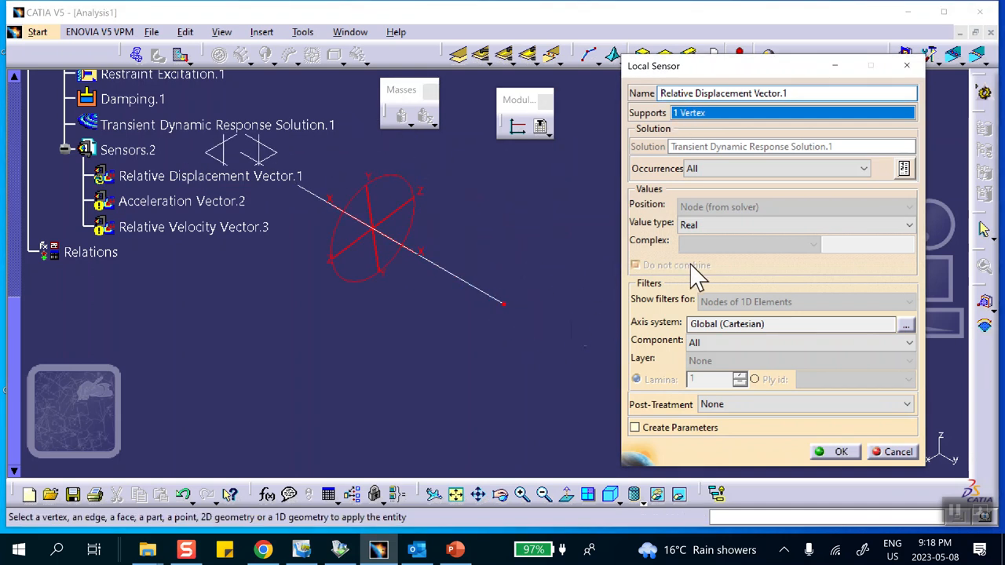
click(839, 453)
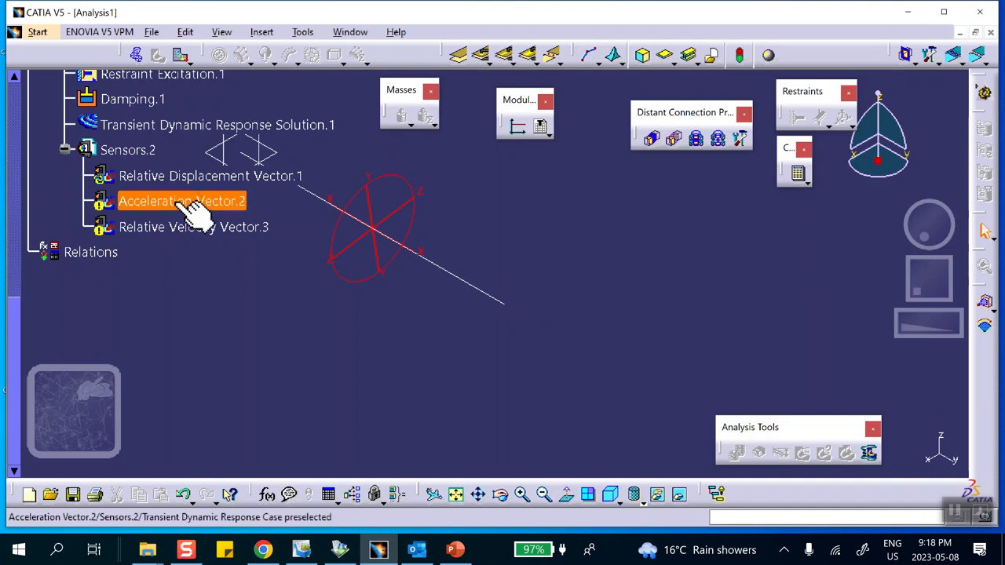
- Assign the vertex at the beam's unrestrained end as support of the Acceleration Vector and Relative Velocity Vector sensors
double_click(174, 203)
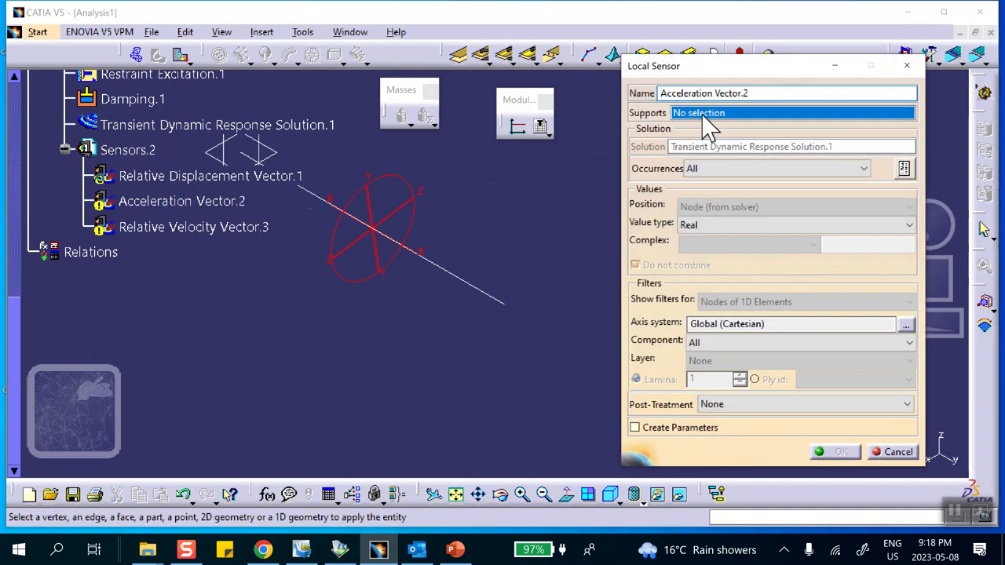
click(504, 305)
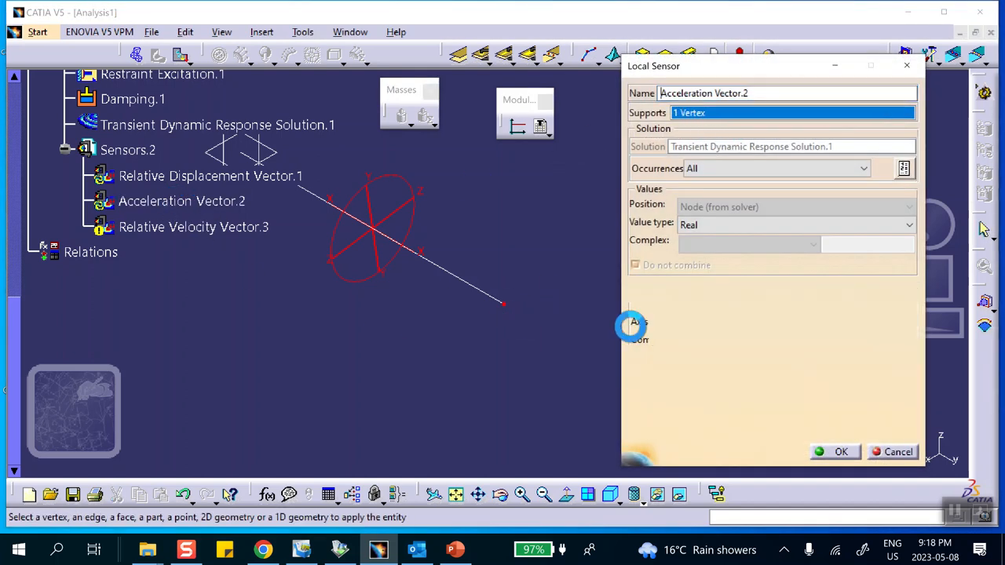
click(834, 452)
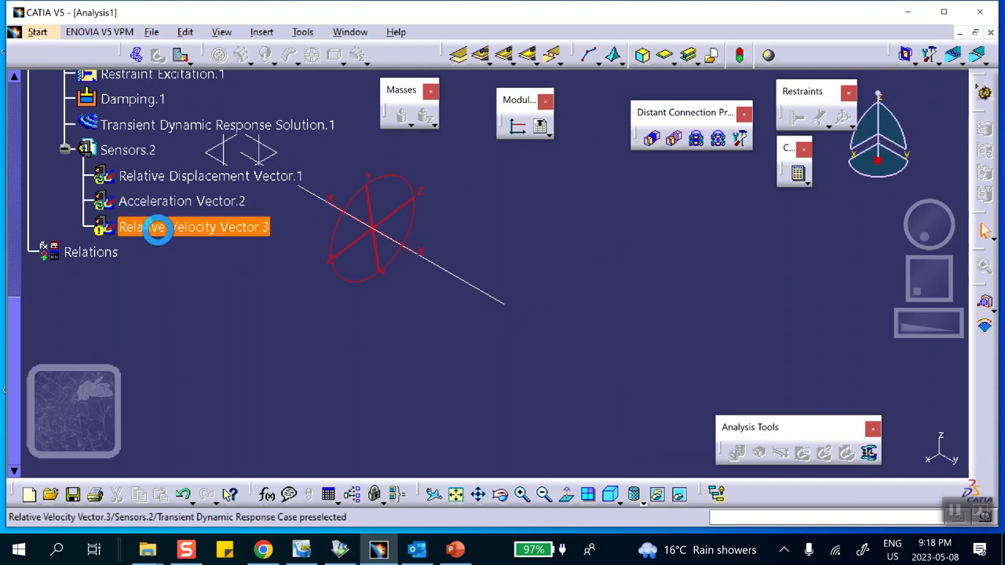
double_click(157, 228)
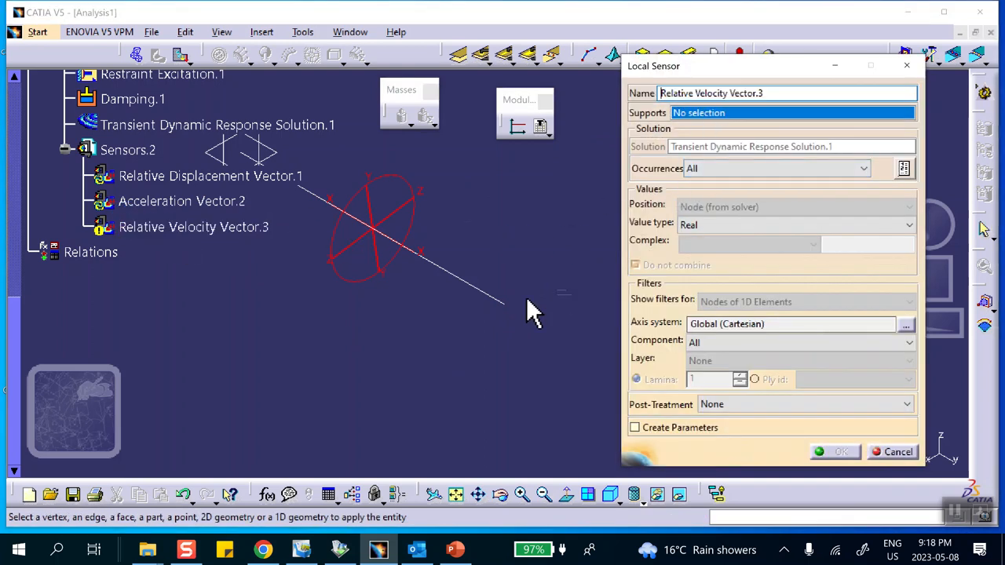
click(505, 305)
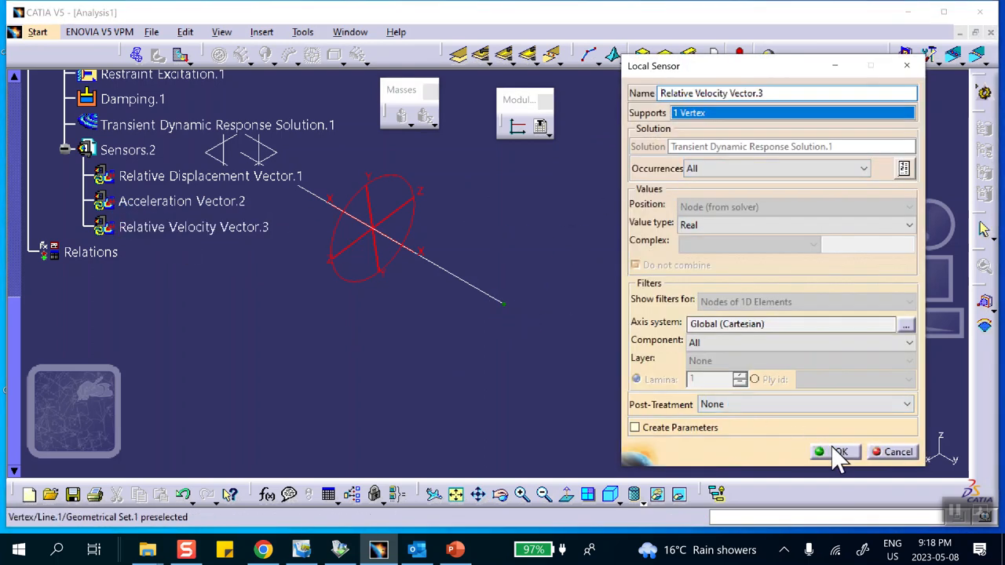
click(839, 453)
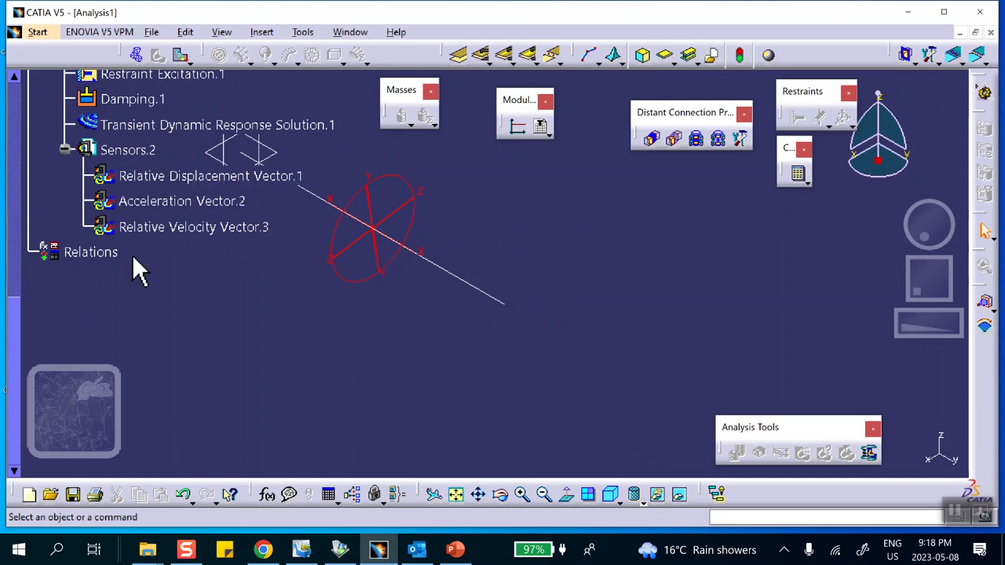
- Update the Relative Displacement Vector sensor and review its definition, keeping all settings
right_click(200, 176)
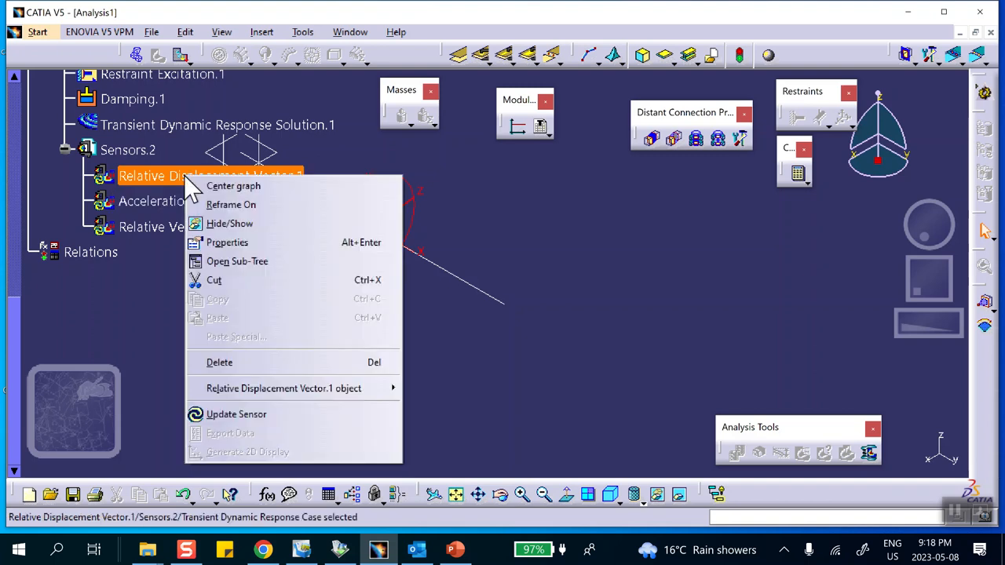
click(225, 415)
click(536, 313)
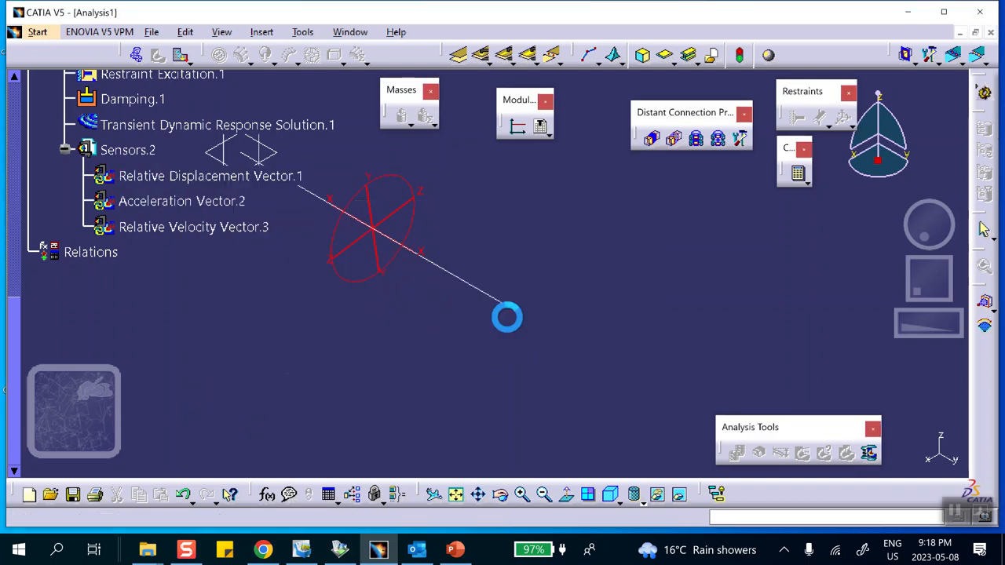
double_click(173, 178)
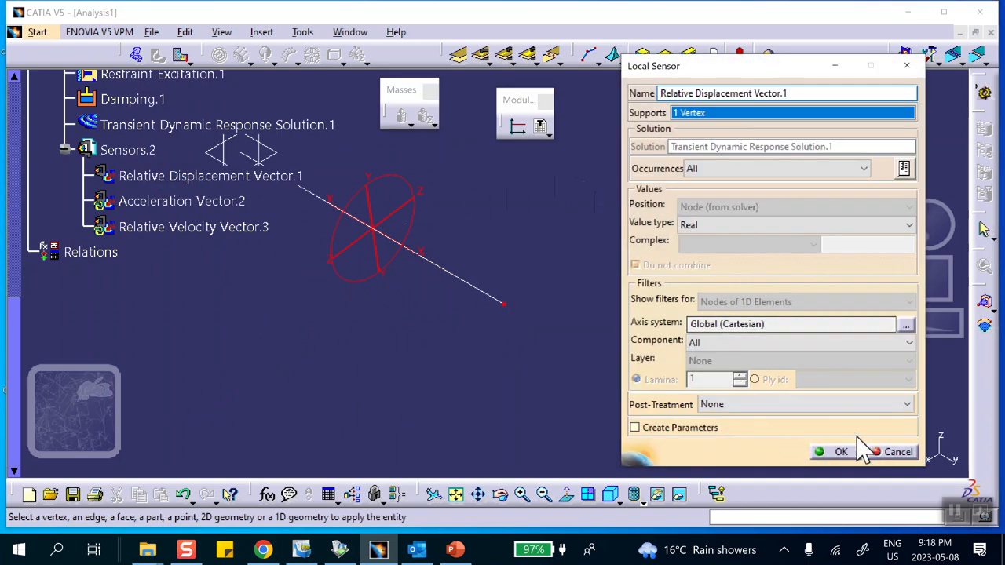
click(837, 452)
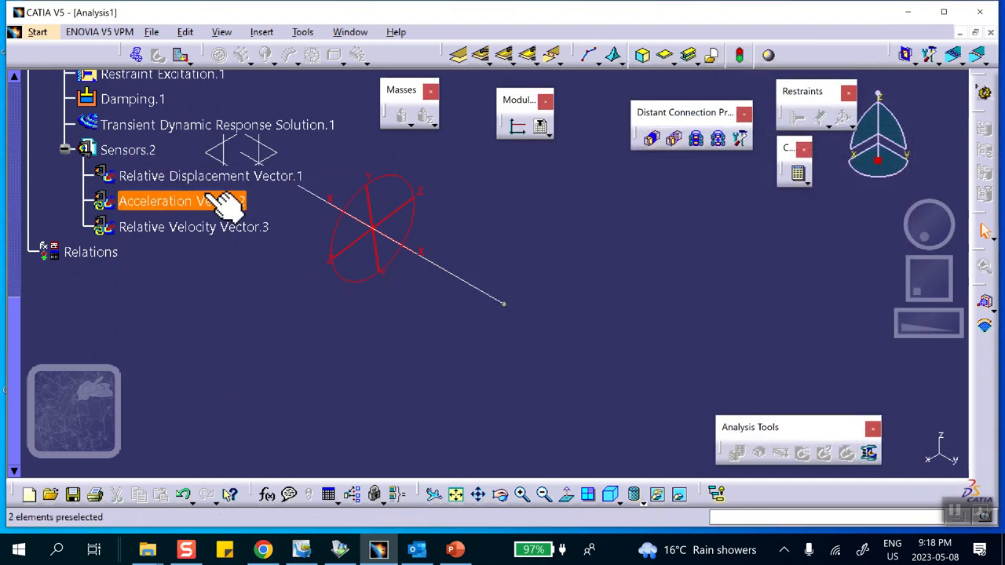
- Generate a 2D display of the Relative Displacement Vector sensor, examine the curve and close the graph window
right_click(203, 179)
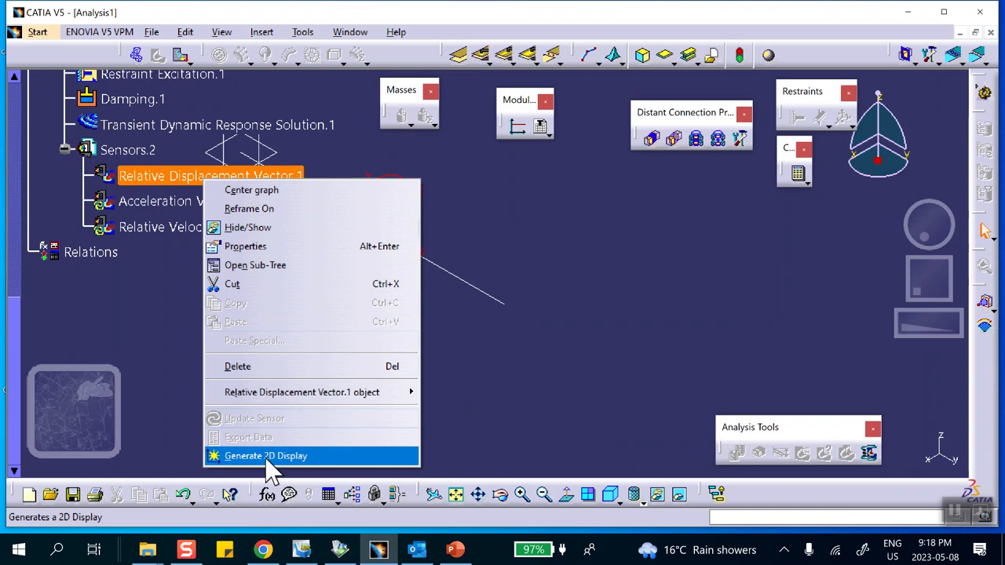
click(269, 461)
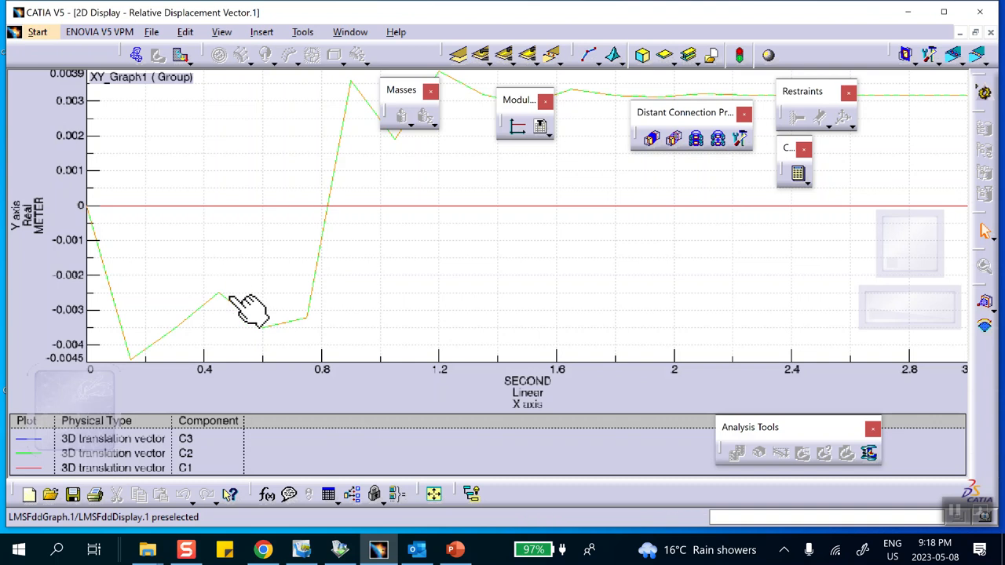
click(991, 33)
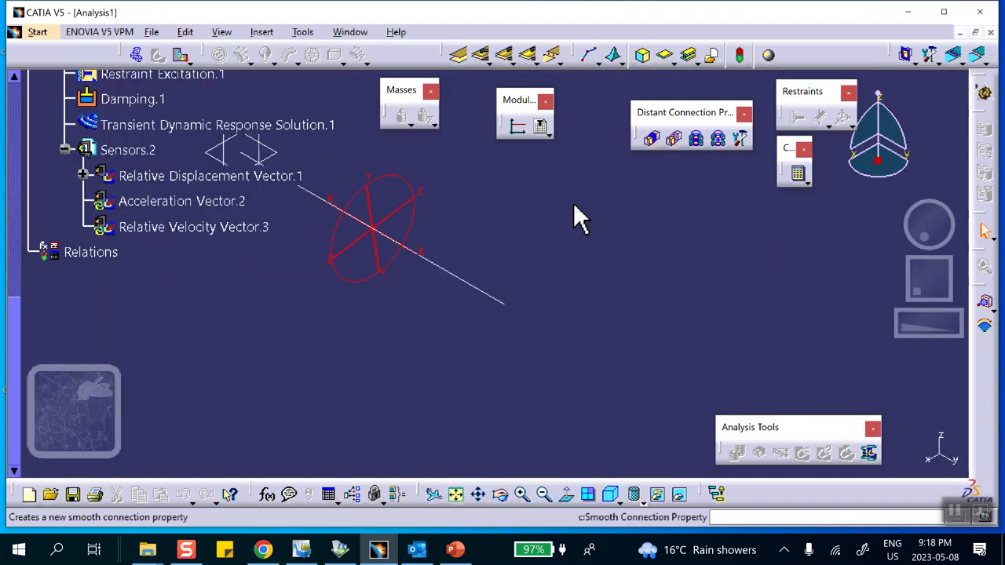
- Set the number of steps in the transient dynamic response solution to 1000
double_click(179, 130)
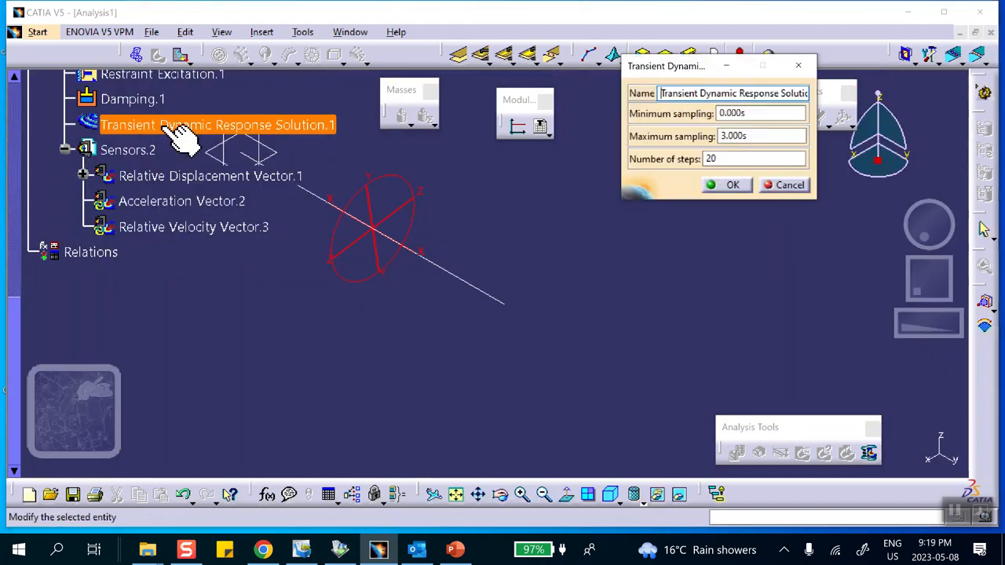
click(712, 160)
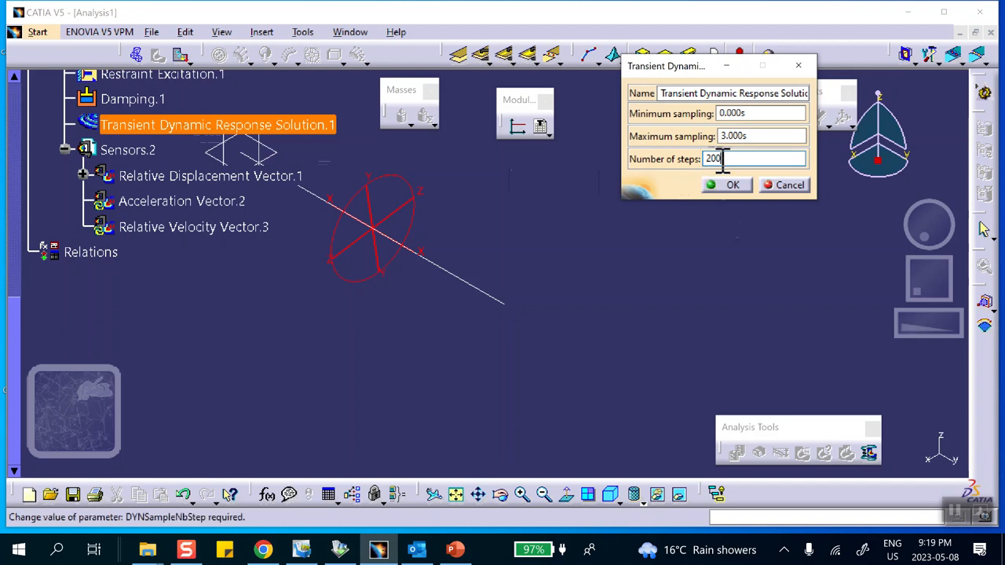
double_click(723, 159)
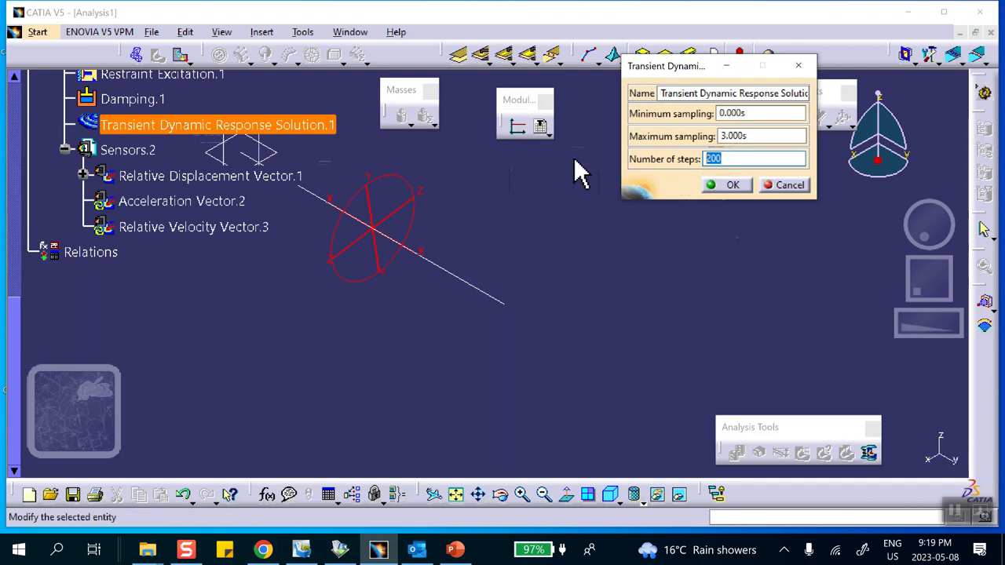
text(1000)
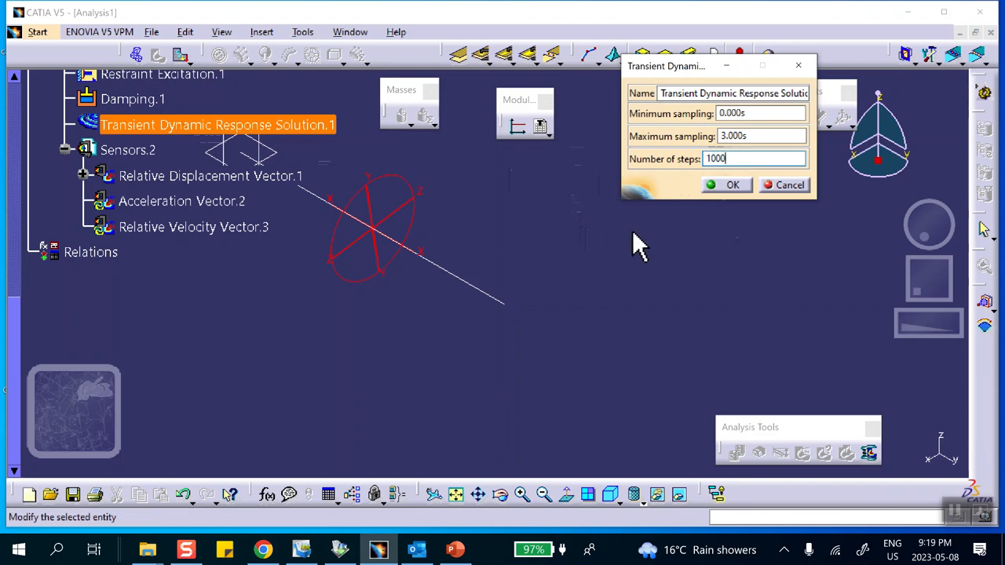
click(725, 185)
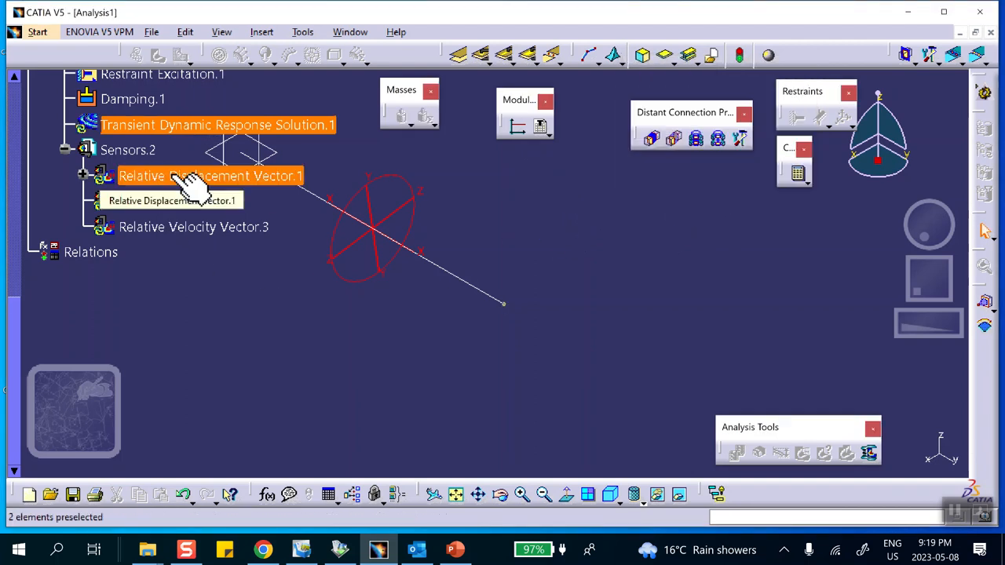
- Update the Relative Displacement Vector sensor for the refined sampling and open its existing 2D display
right_click(188, 181)
click(221, 413)
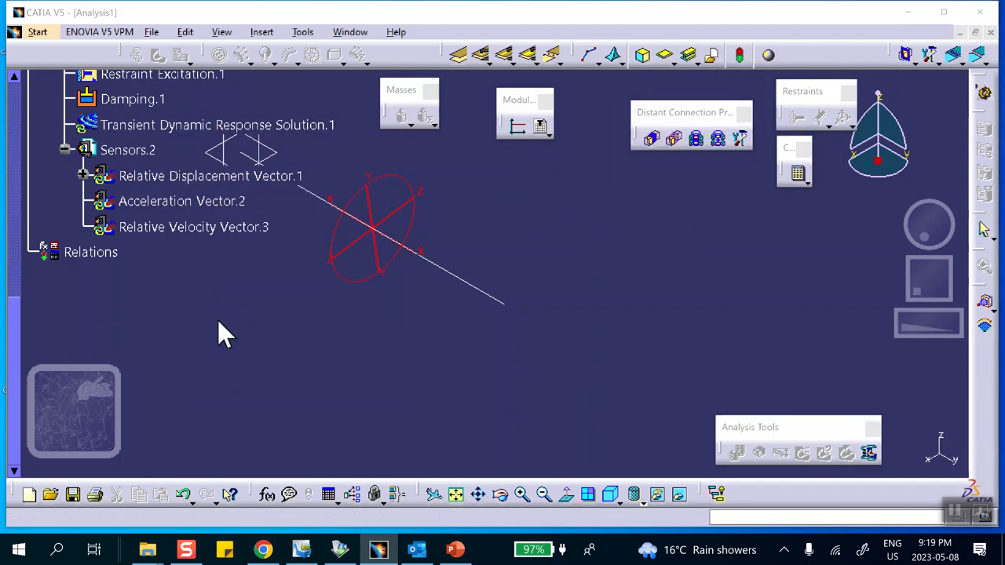
click(552, 315)
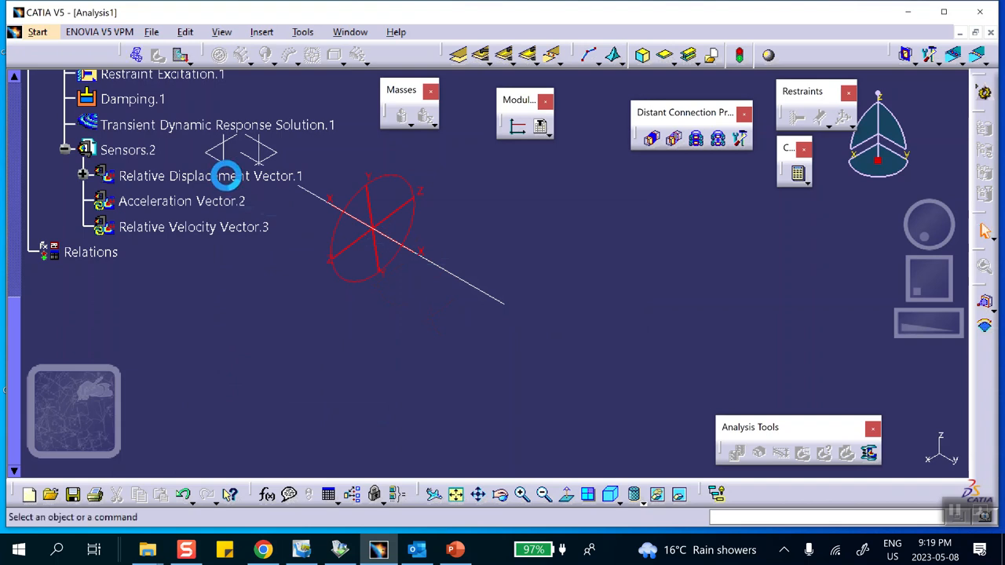
right_click(227, 178)
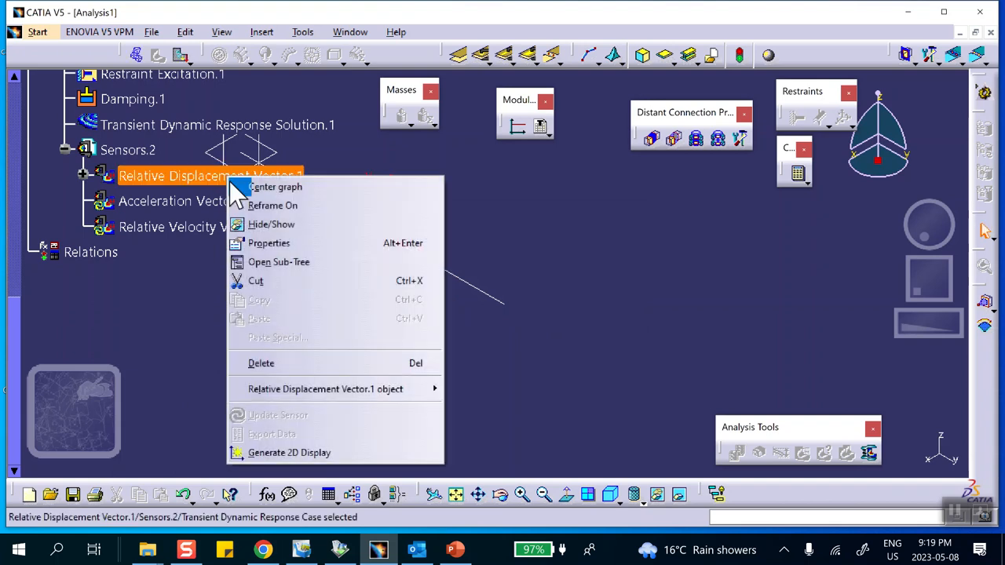
click(266, 458)
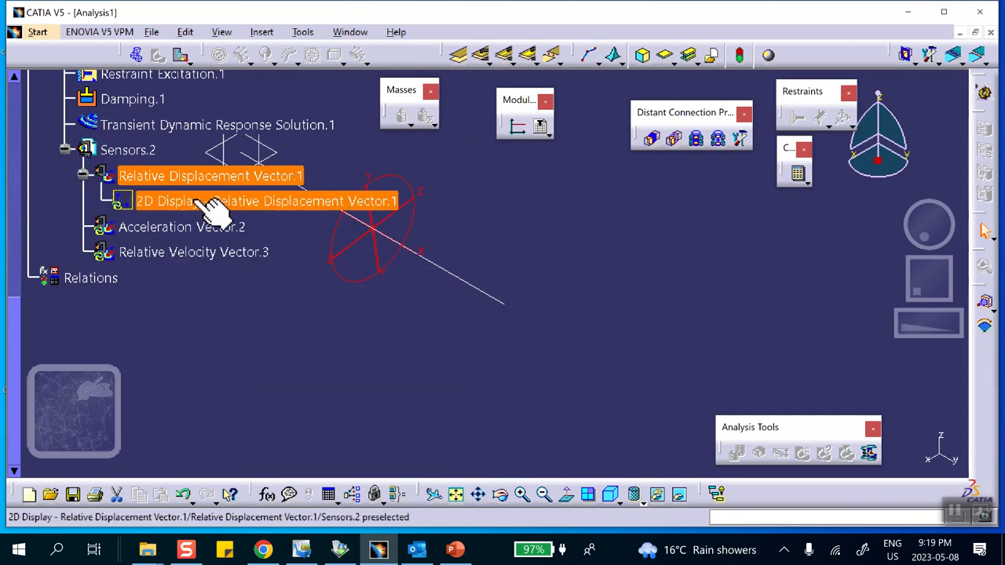
double_click(212, 206)
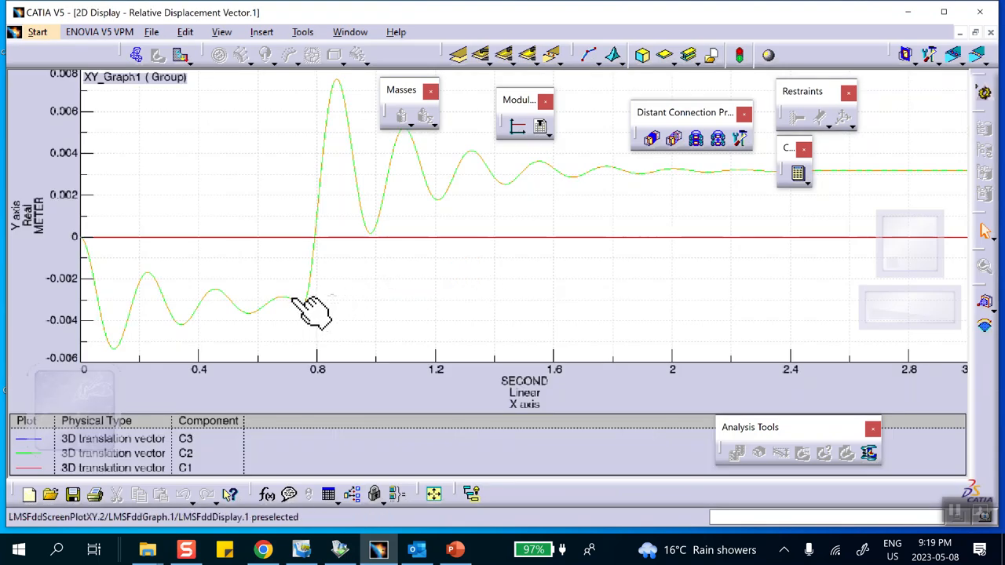
- Change the unit system of the relative displacement graph to Options defined
mouse_move(458, 551)
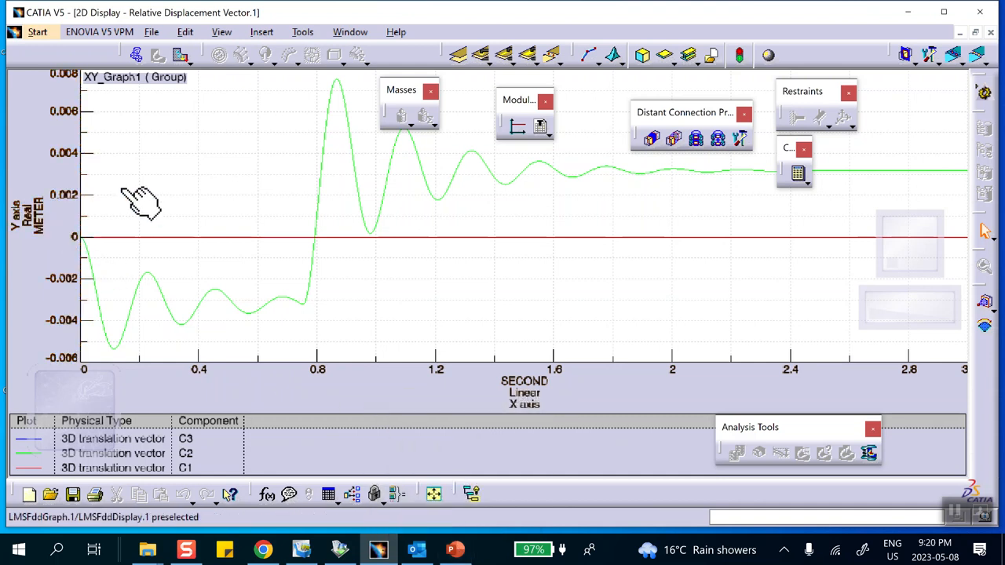
click(148, 169)
right_click(149, 173)
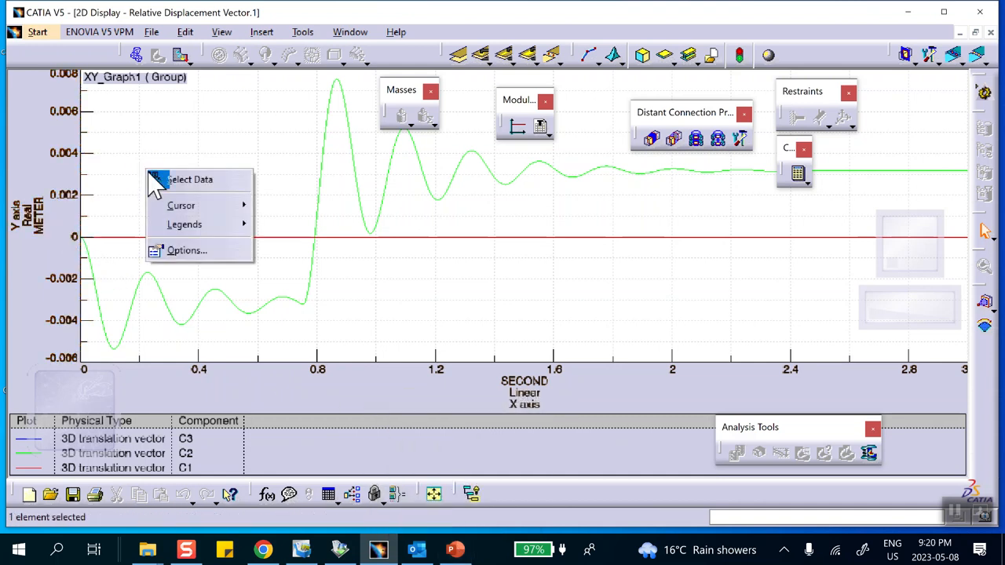
click(194, 250)
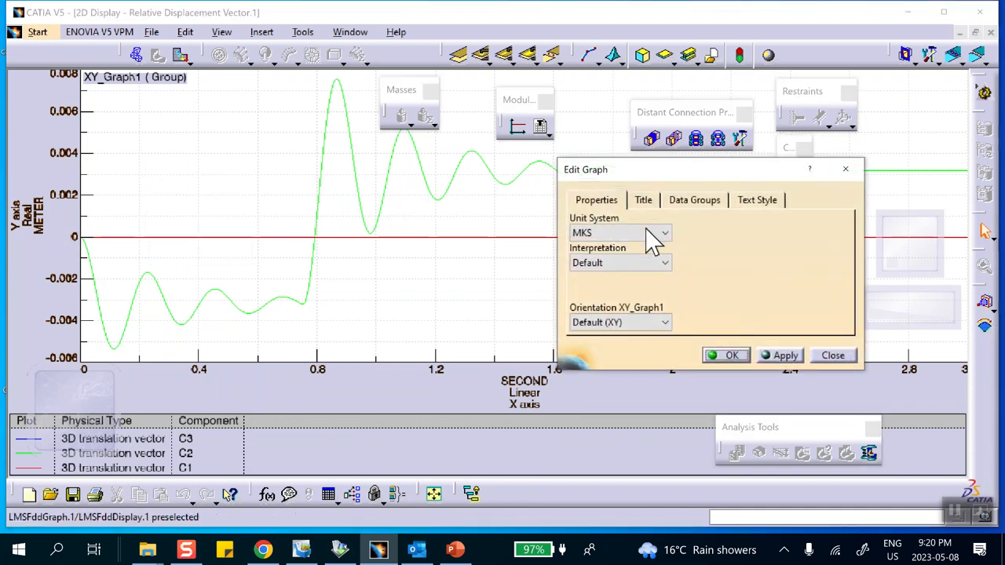
click(634, 233)
click(621, 262)
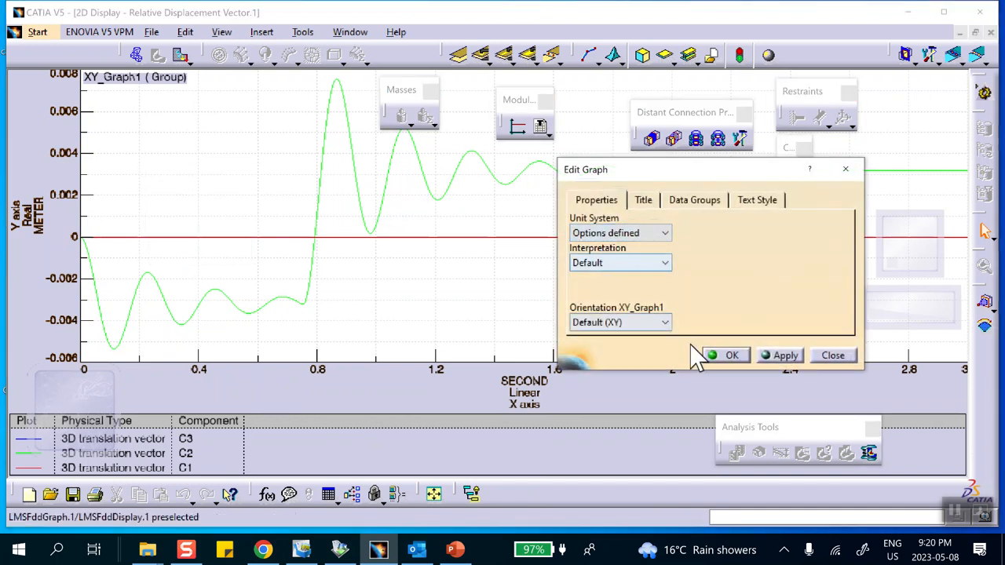
click(732, 358)
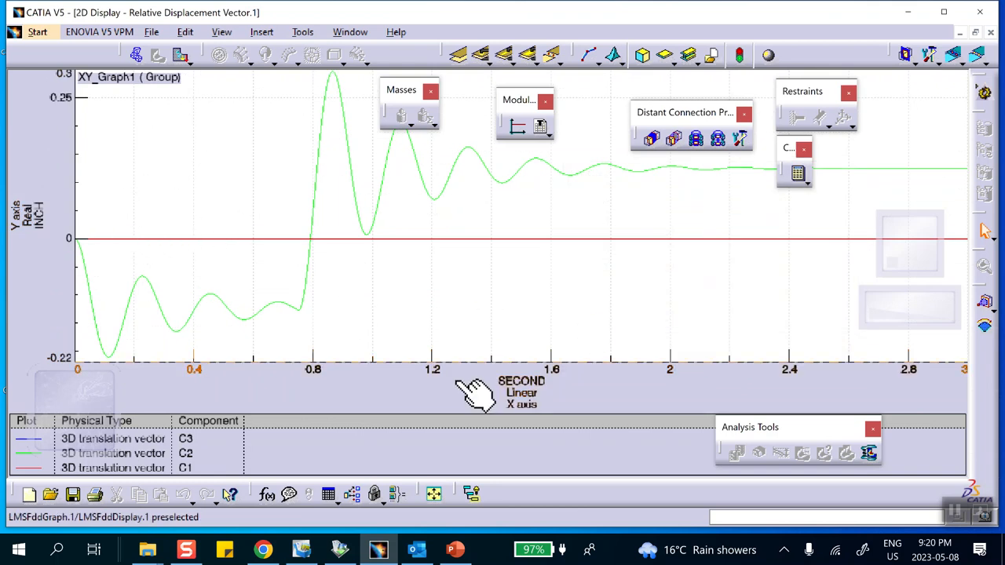
- Switch to PowerPoint, examine the reference relative displacement plot on slide 2, and return to CATIA
click(456, 552)
click(71, 196)
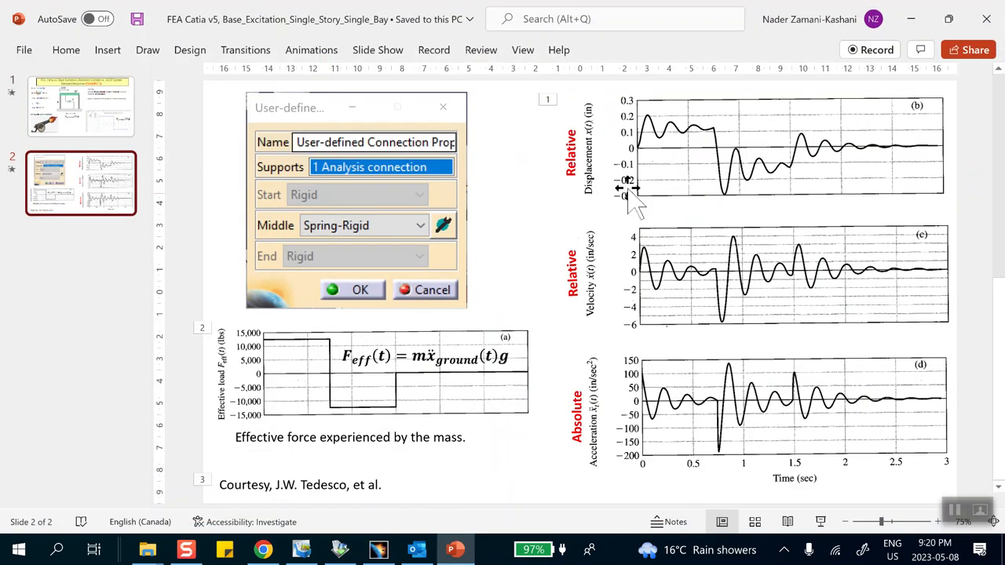
click(911, 18)
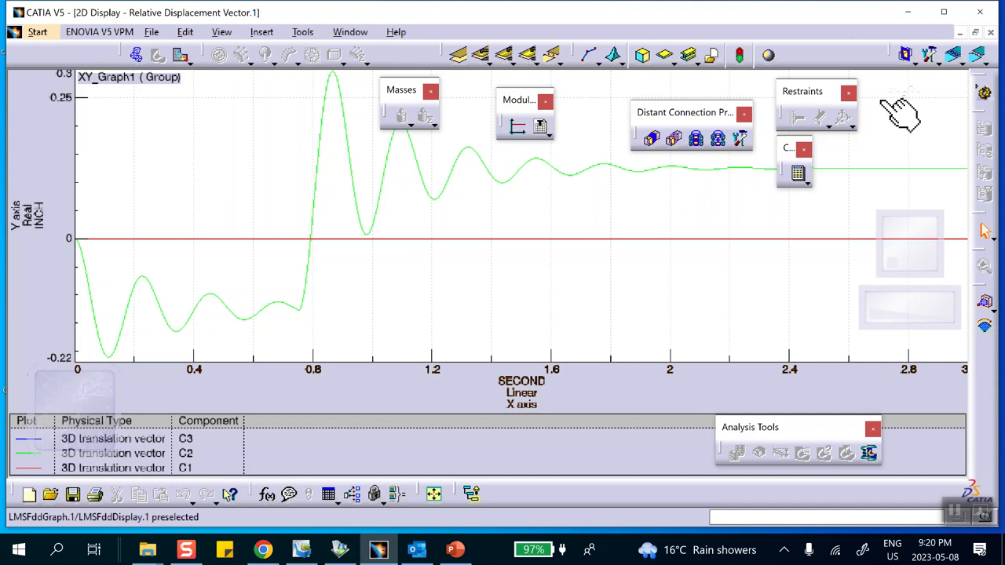
- Close the displacement graph and edit the TY acceleration of the restraint excitation that uses the time modulation
click(990, 33)
scroll(288, 326, up, 3)
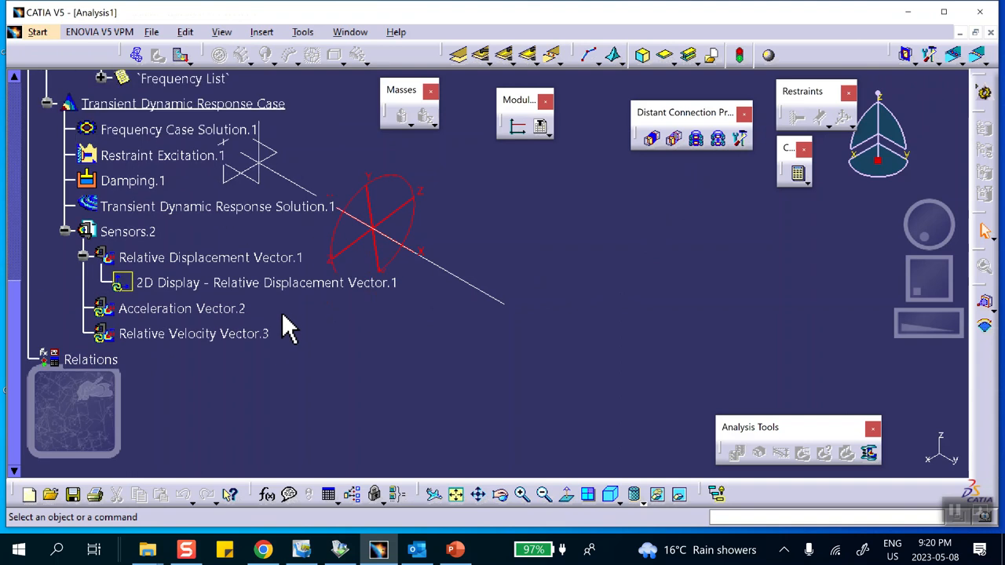
double_click(143, 160)
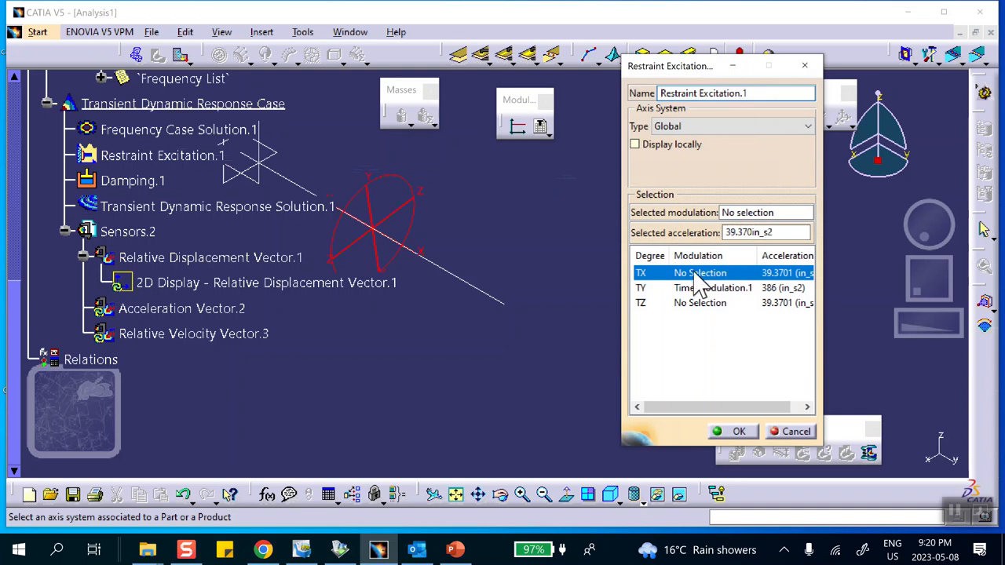
click(692, 289)
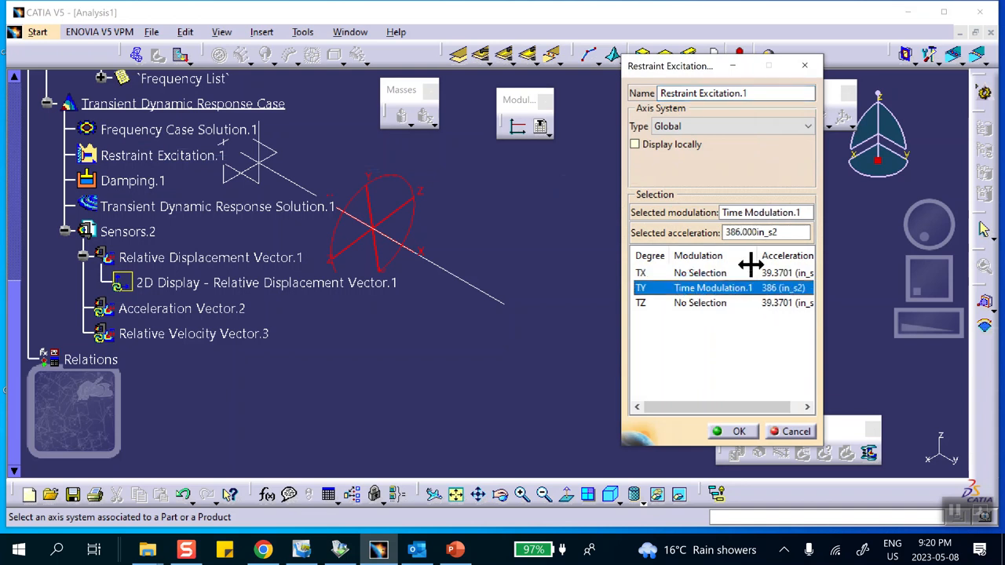
click(728, 233)
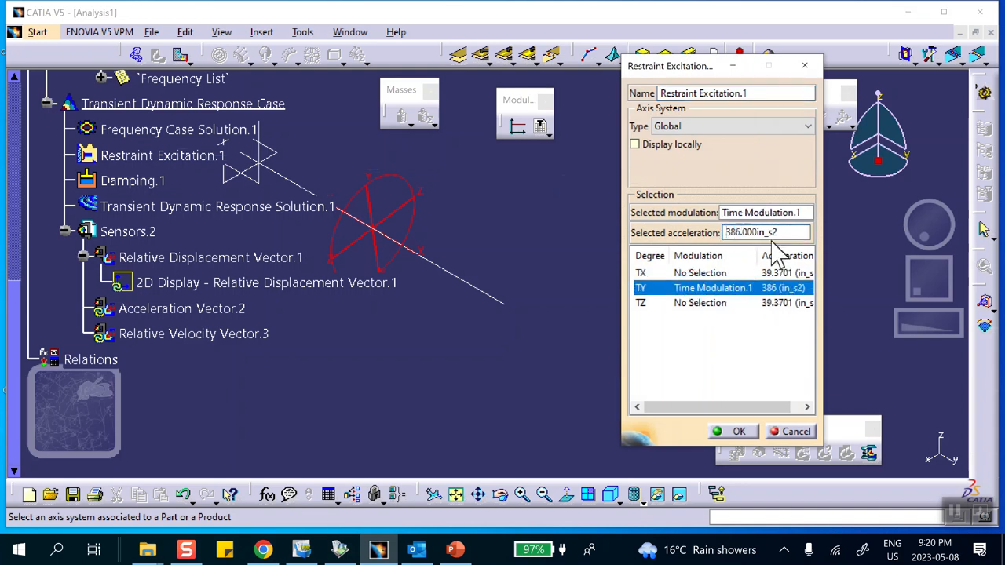
click(740, 431)
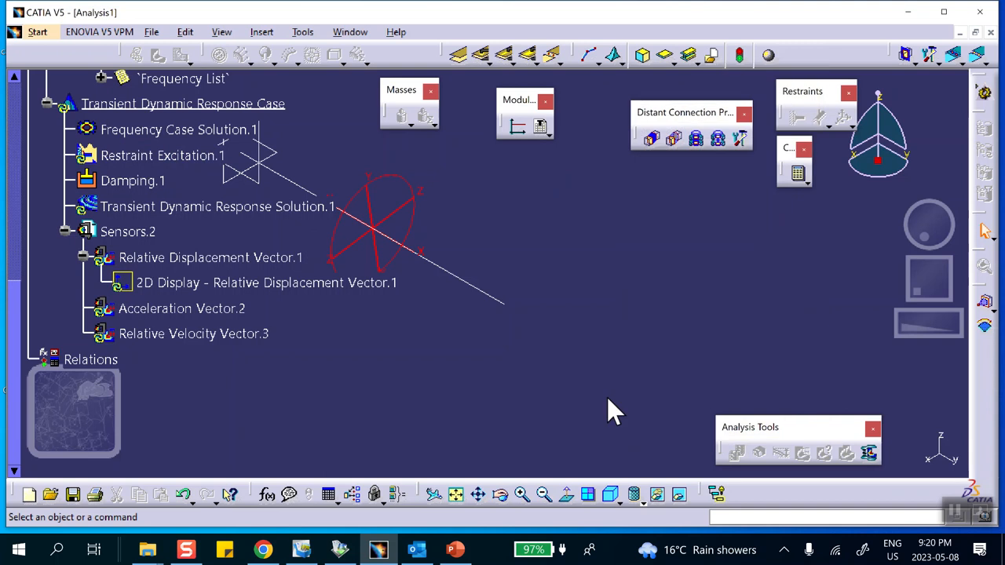
- Open the relative displacement 2D display, compare it with the reference displacement plot on PowerPoint slide 2, and return to CATIA
double_click(240, 284)
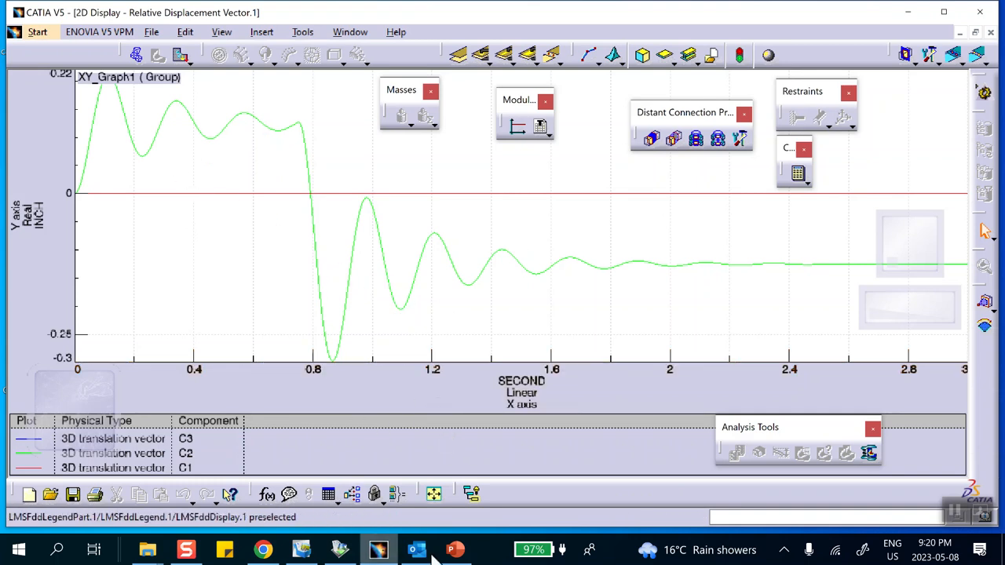
click(456, 550)
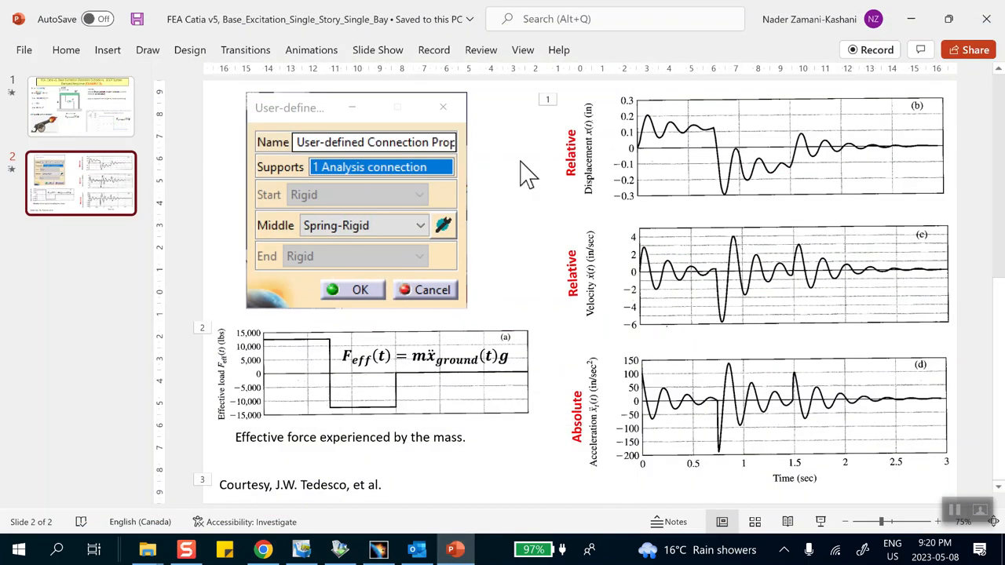
click(822, 154)
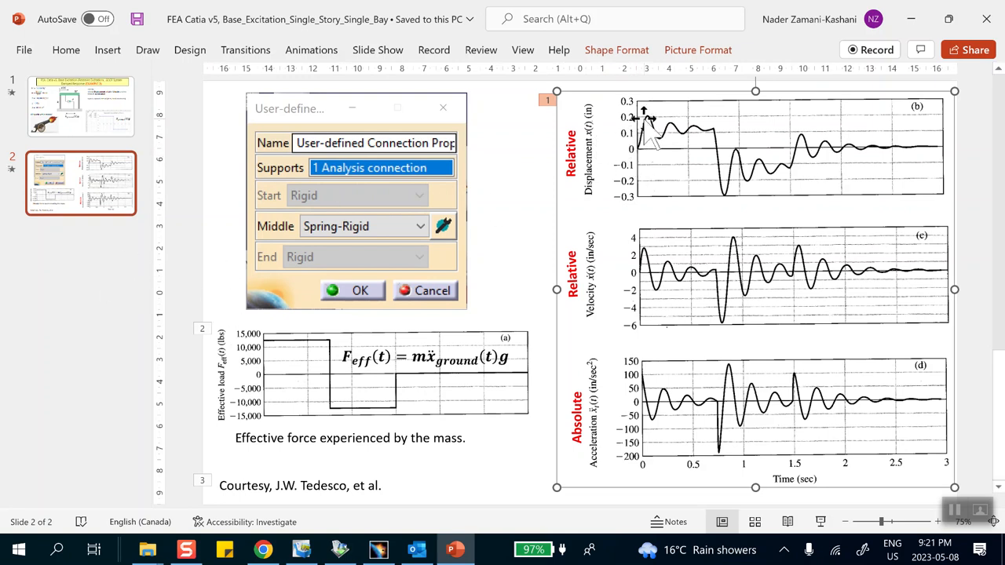
click(457, 552)
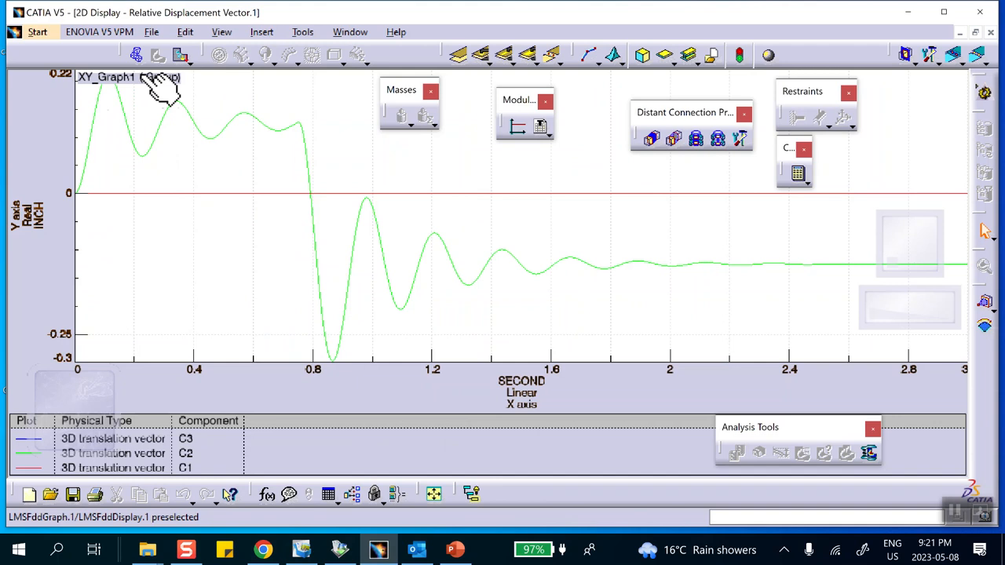
- Set the title position of the relative displacement graph to Bottom-center
right_click(157, 223)
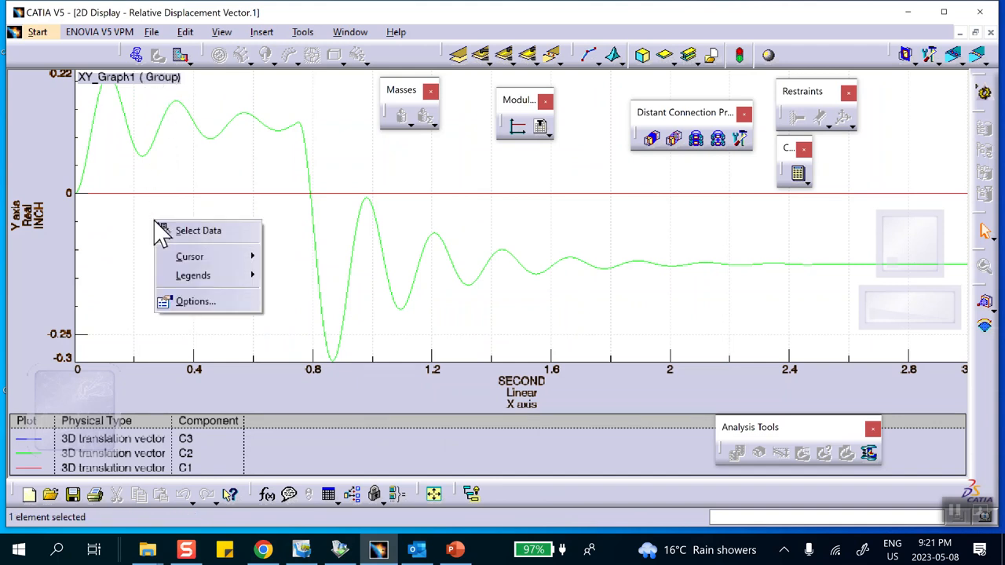
mouse_move(192, 259)
click(196, 305)
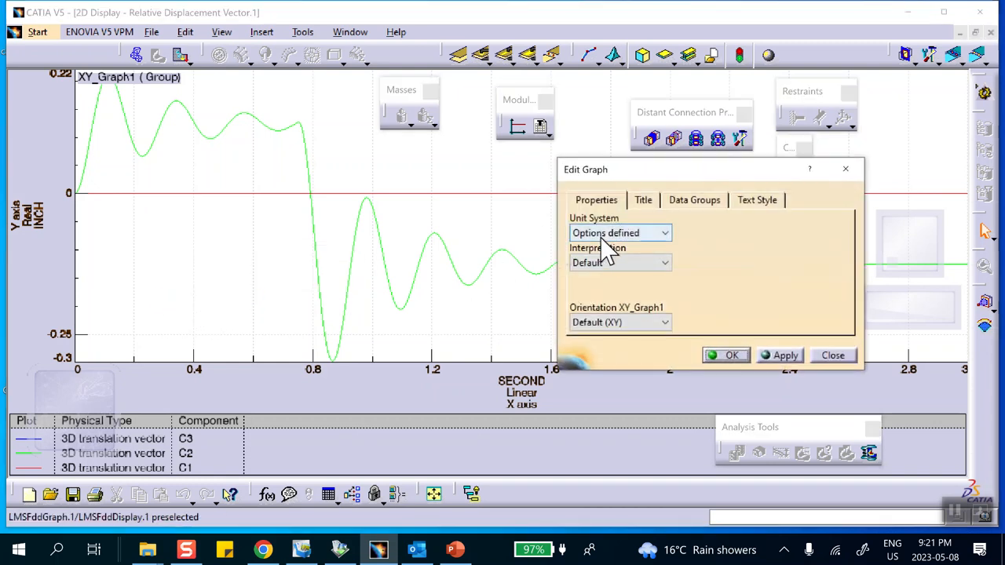
click(643, 201)
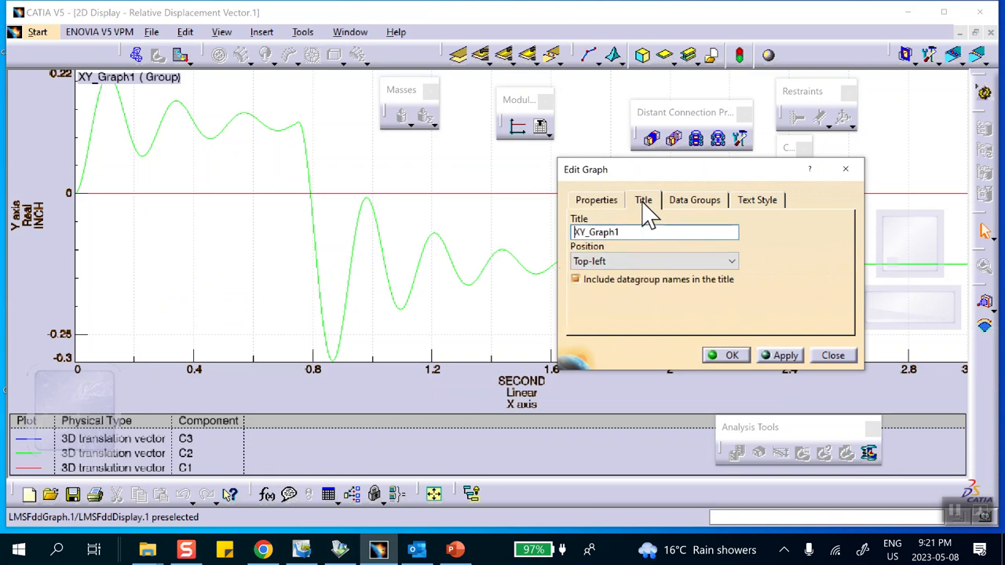
click(596, 264)
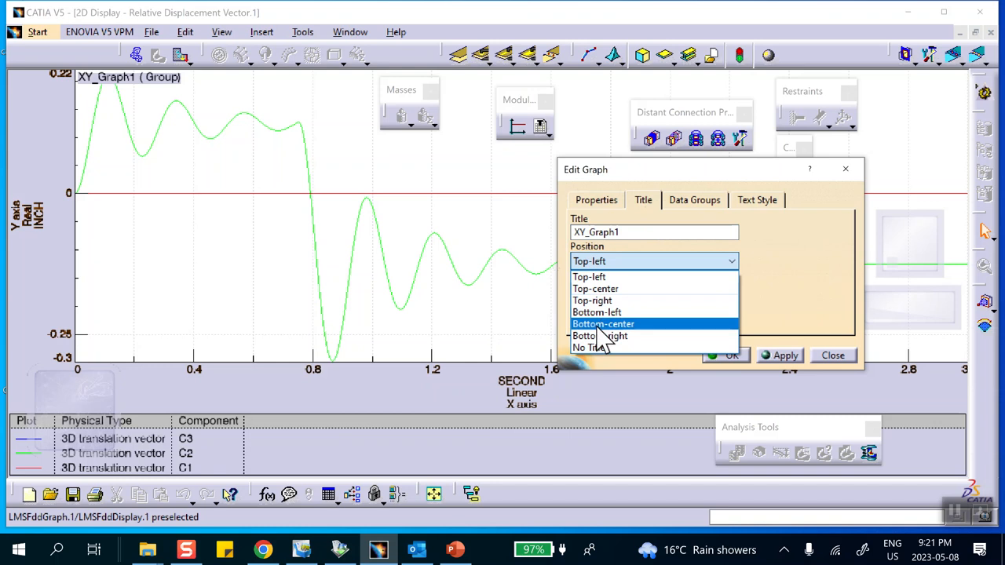
click(598, 325)
click(728, 356)
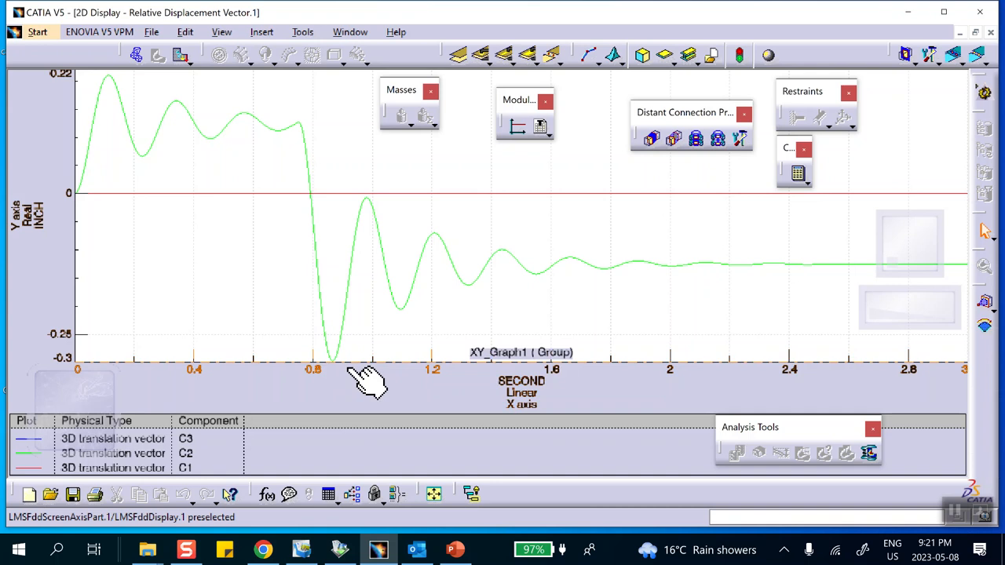
- Check the relative displacement graph against the reference plot in PowerPoint once more, return to CATIA, and close the graph
click(456, 550)
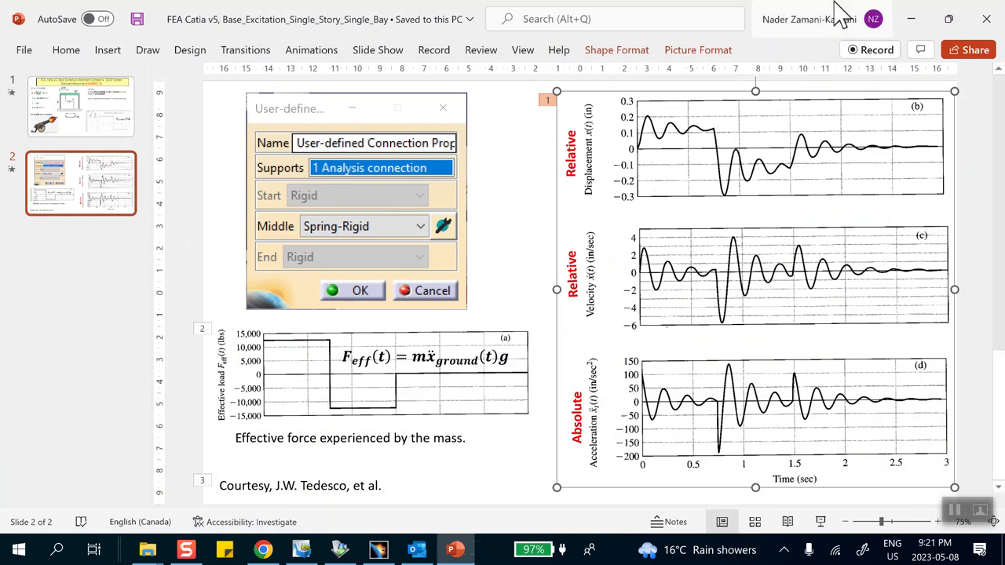
click(379, 550)
click(378, 550)
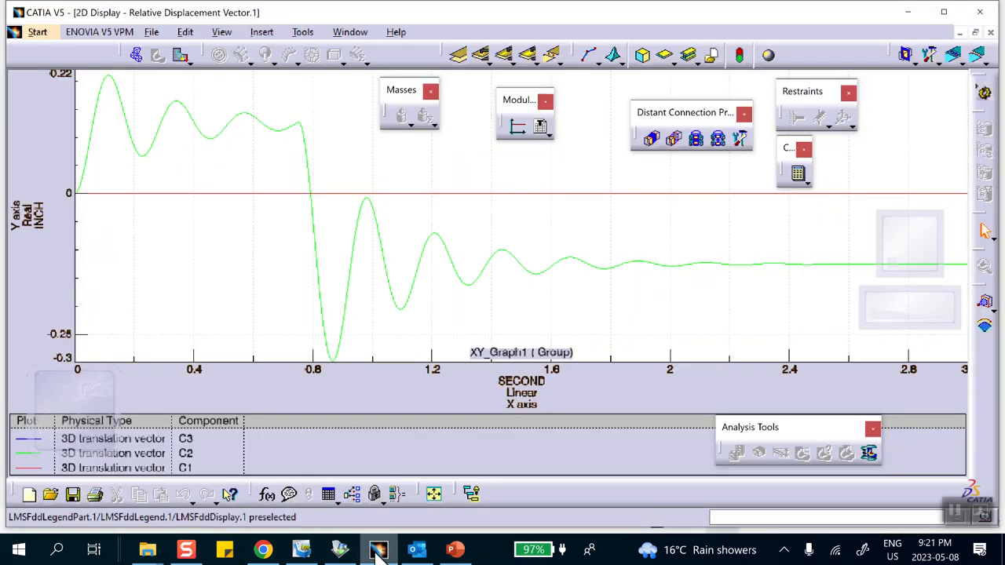
click(990, 33)
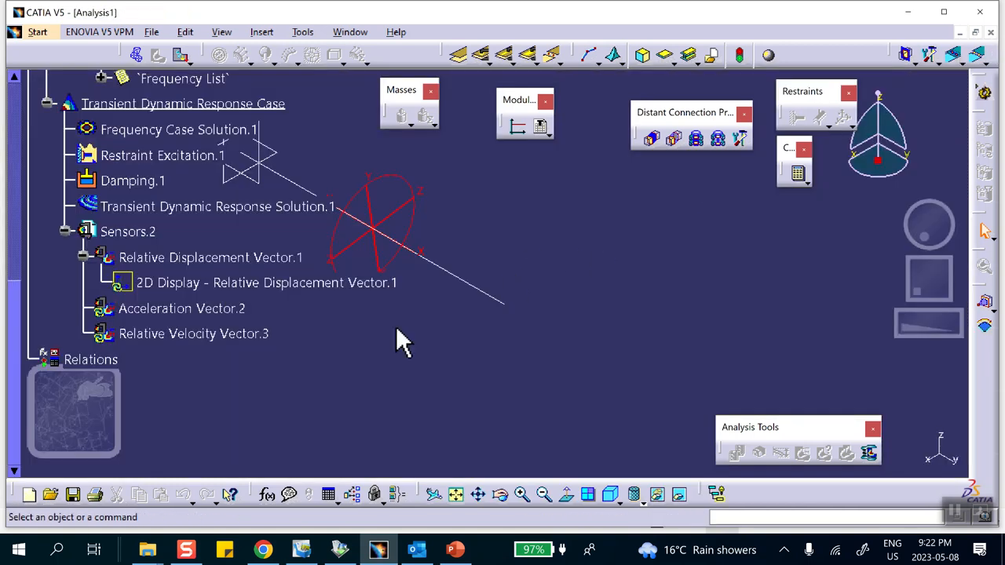
- Update the Acceleration Vector sensor and generate its 2D display
right_click(160, 312)
click(183, 266)
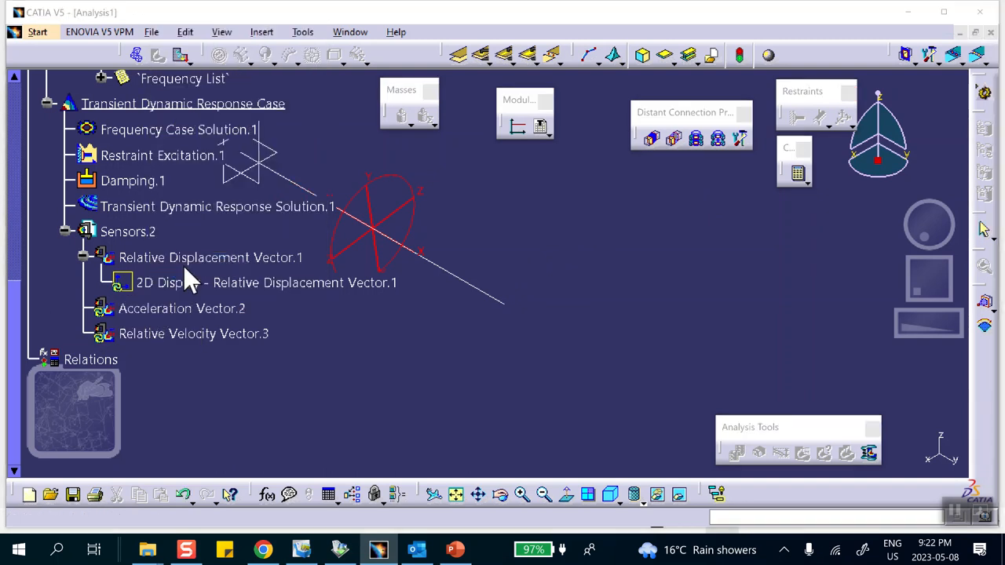
click(545, 315)
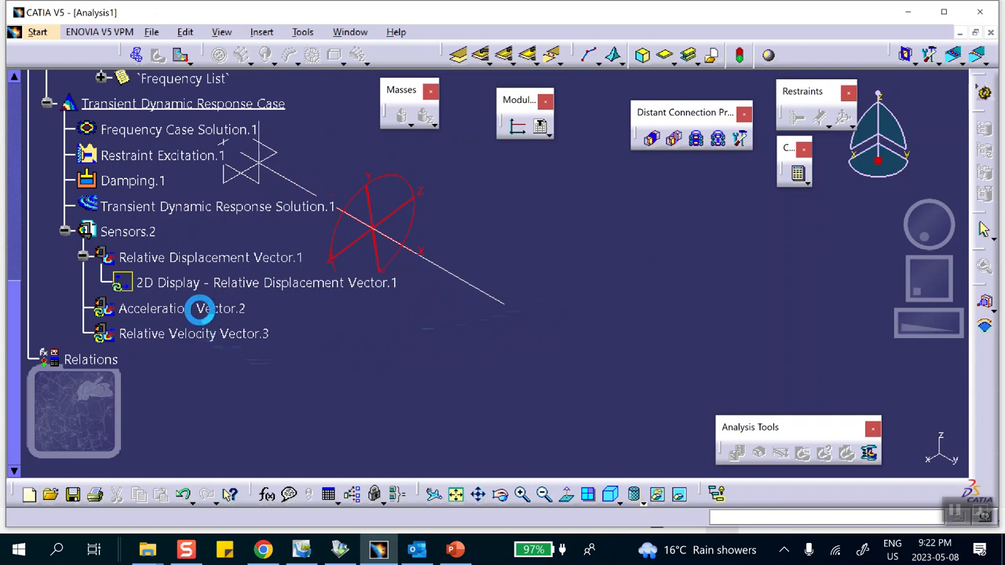
click(165, 310)
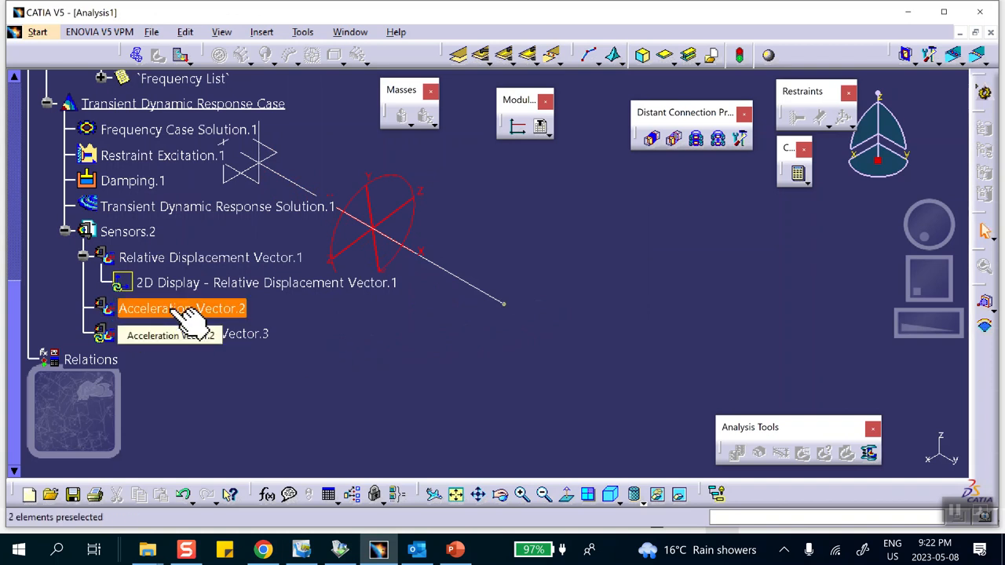
right_click(179, 310)
click(205, 297)
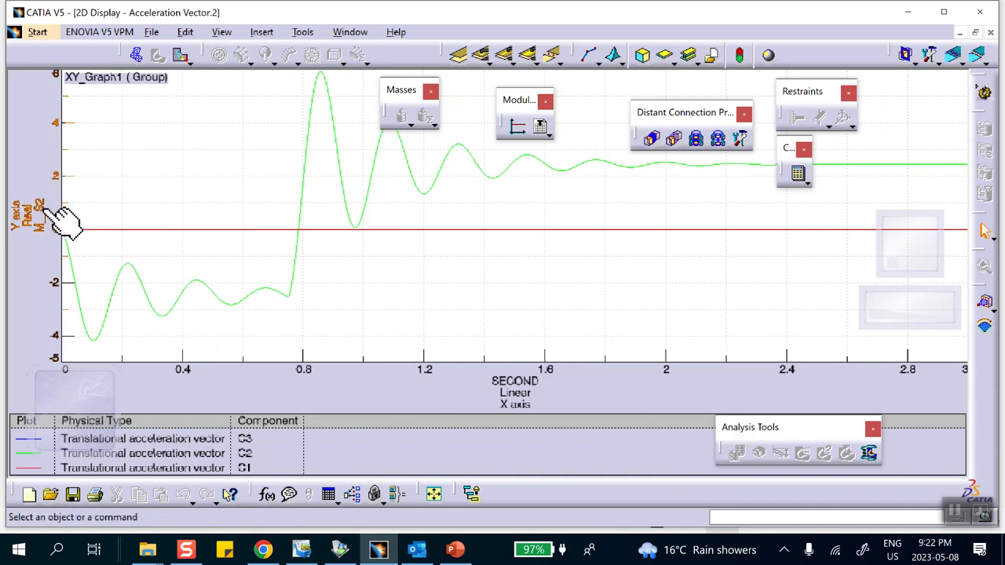
- Change the unit system of the acceleration graph to Options defined
right_click(161, 169)
click(188, 253)
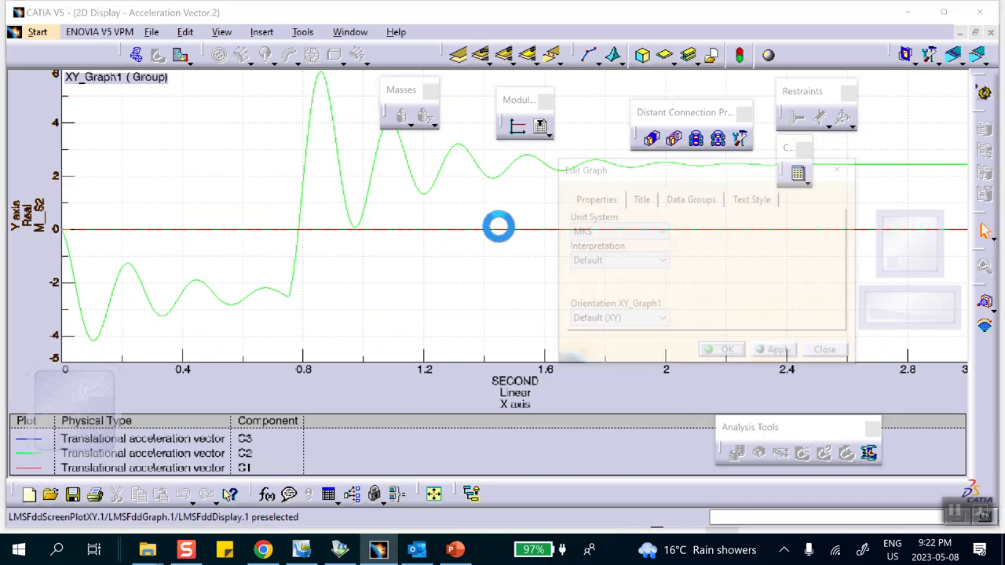
click(636, 232)
click(617, 262)
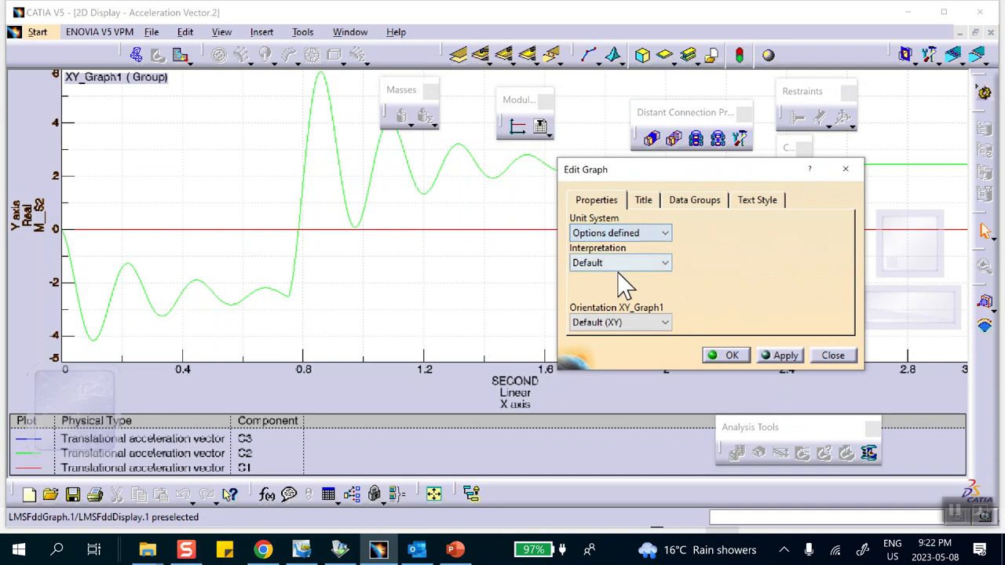
click(732, 355)
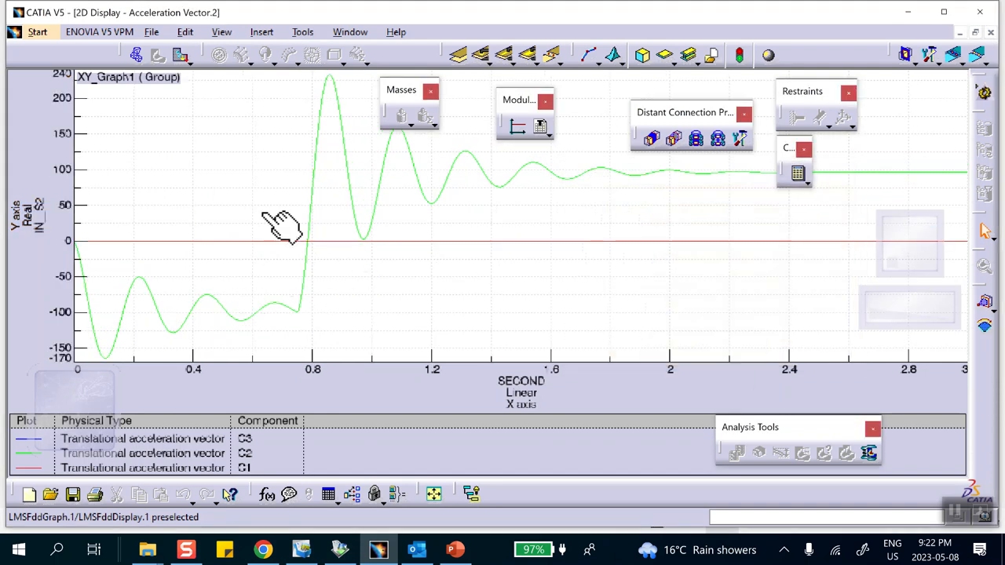
- Compare the acceleration graph with the reference absolute acceleration plot in PowerPoint, return to CATIA, and close the graph
click(454, 550)
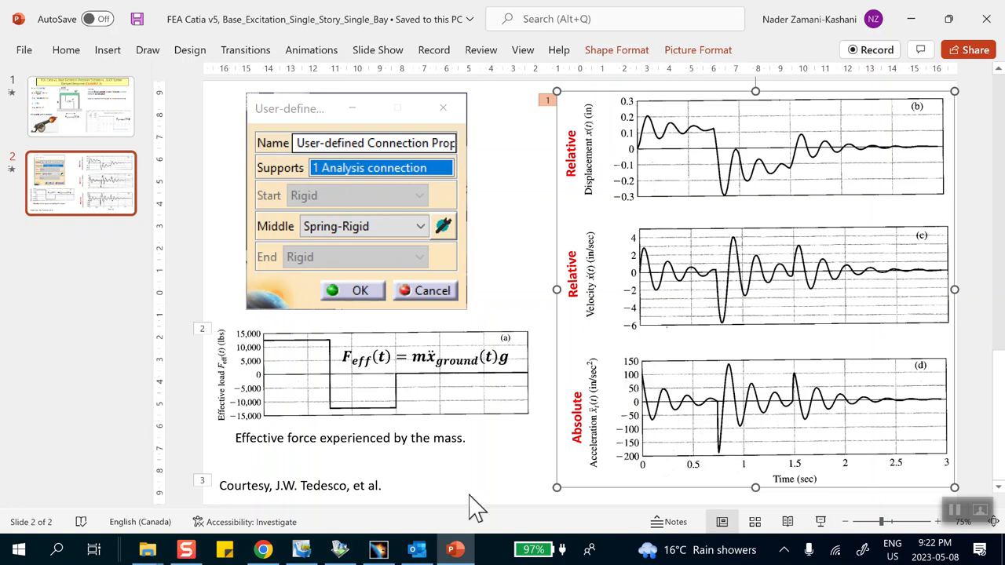
click(380, 551)
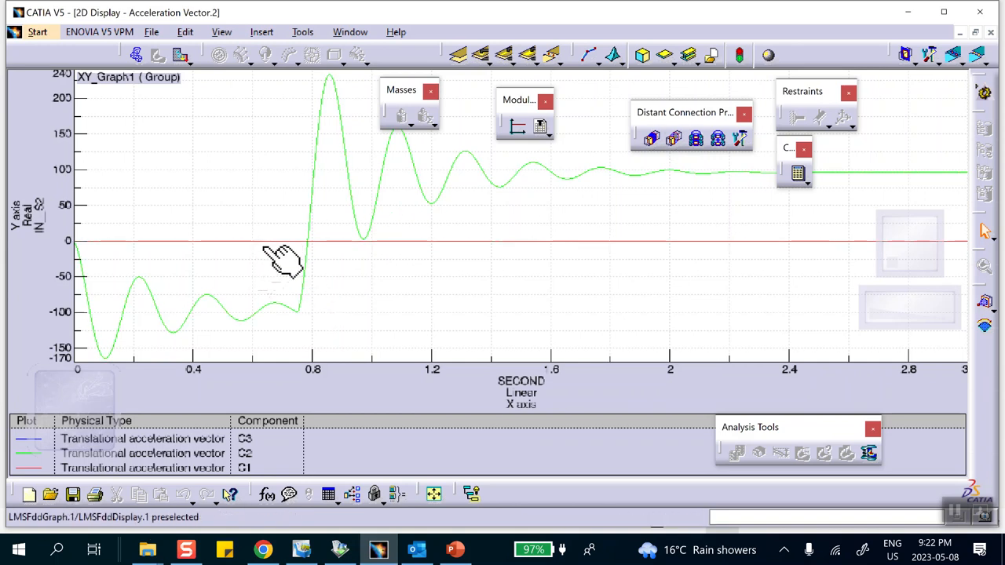
click(993, 35)
- Update the Relative Velocity Vector sensor and generate its 2D display
scroll(225, 337, down, 5)
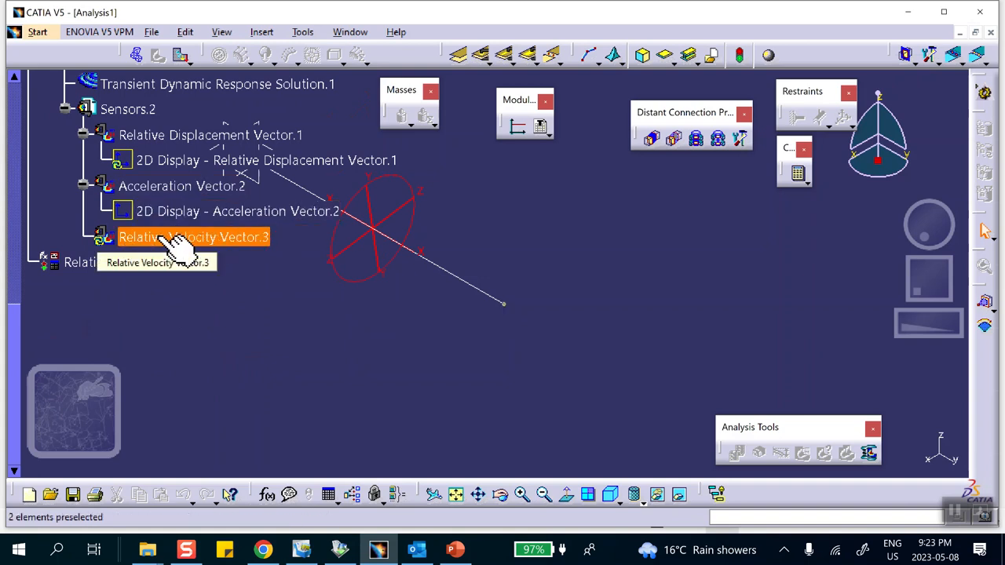
right_click(163, 237)
click(206, 476)
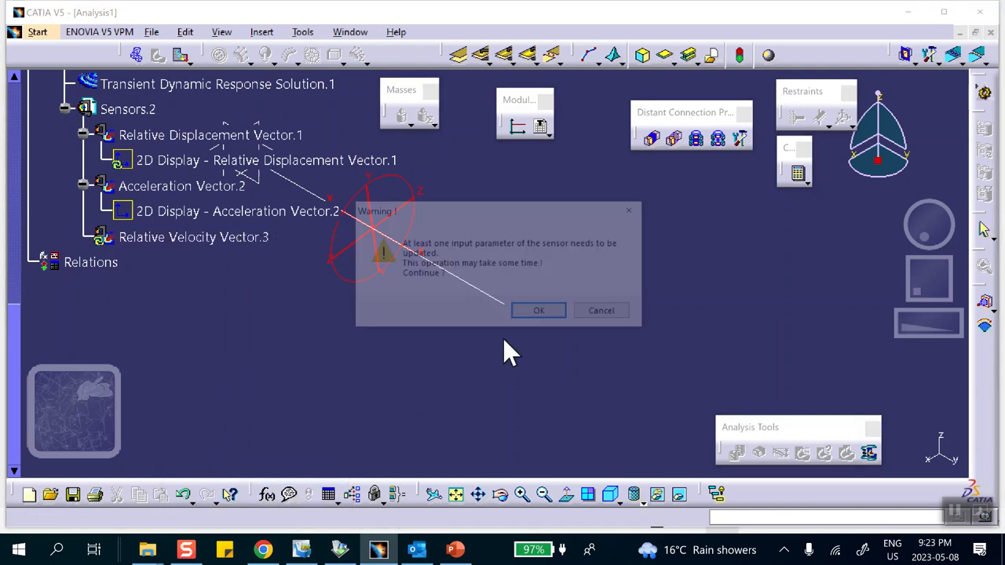
click(559, 315)
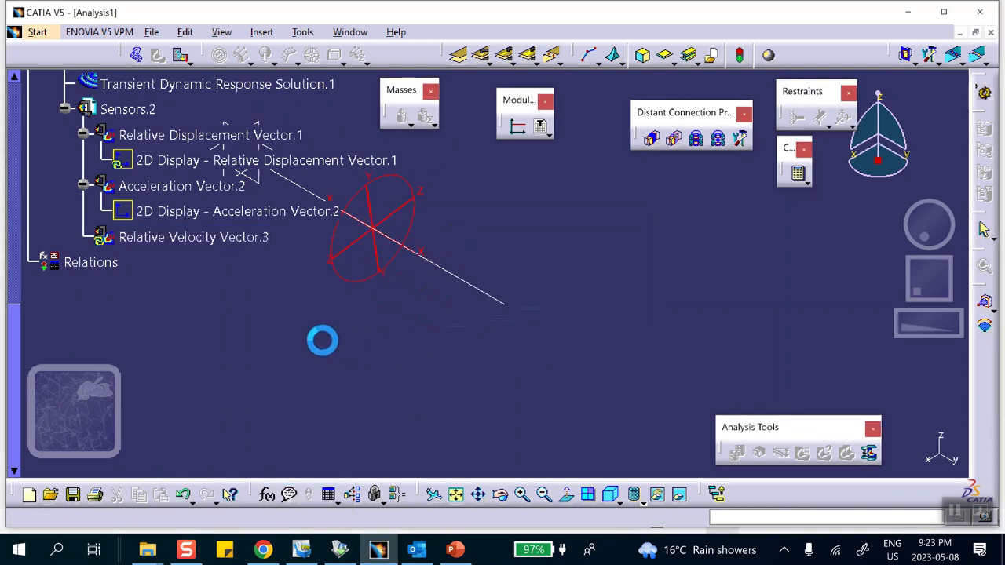
right_click(222, 240)
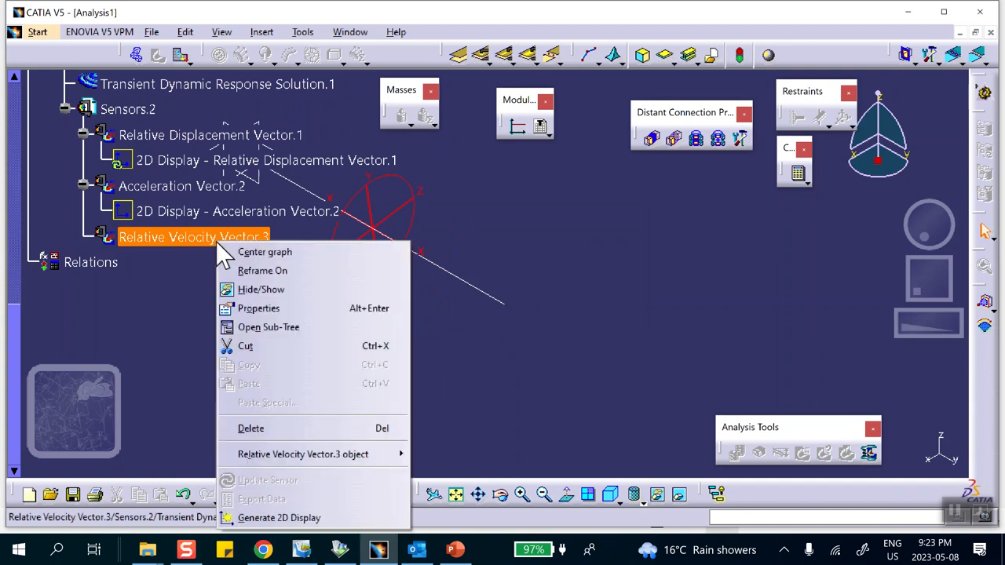
click(259, 518)
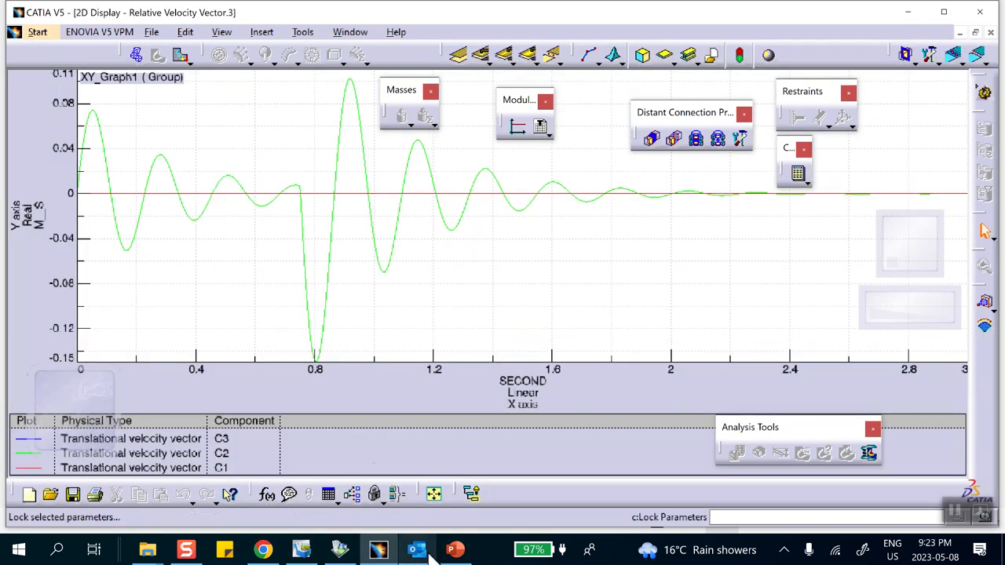
- Switch to PowerPoint, examine the reference relative velocity plot on slide 2, and return to CATIA
mouse_move(455, 550)
click(447, 483)
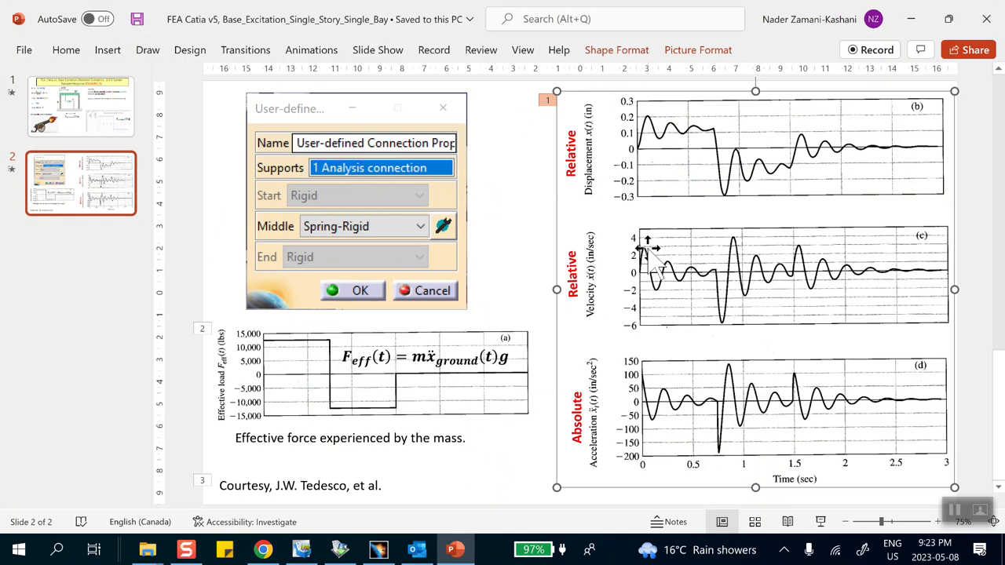
click(455, 550)
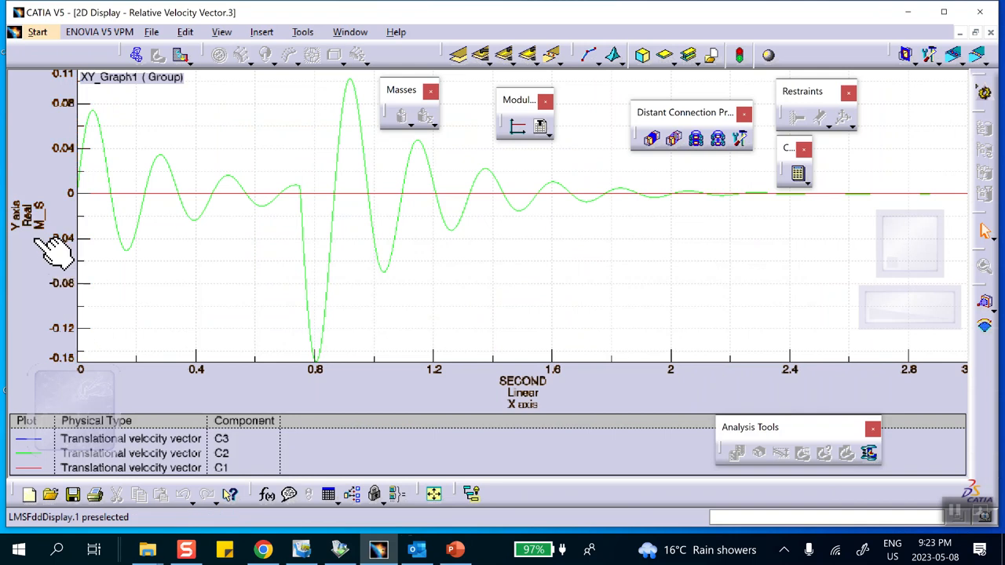
- Change the unit system of the relative velocity graph to Options defined
right_click(202, 127)
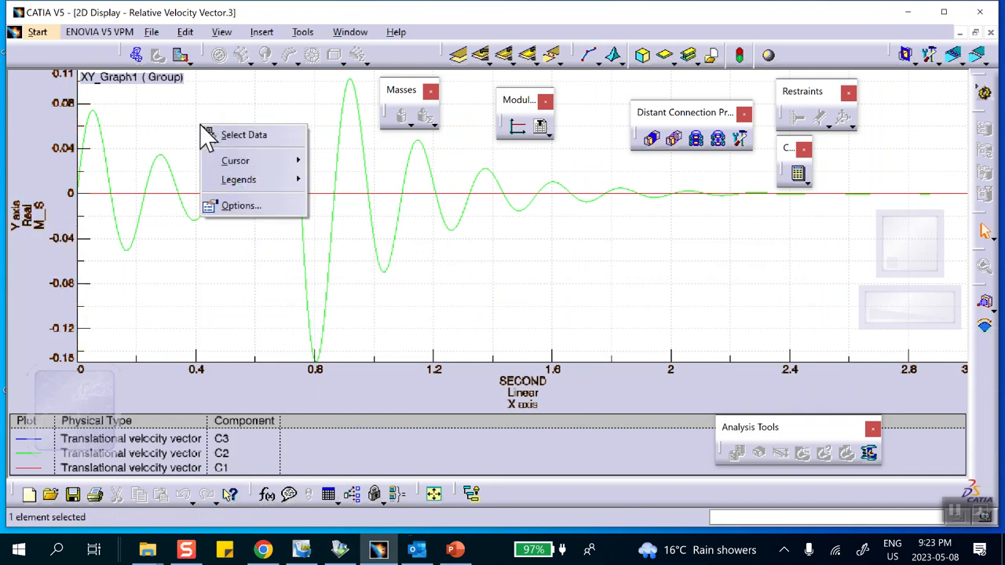
click(238, 205)
click(633, 232)
click(626, 261)
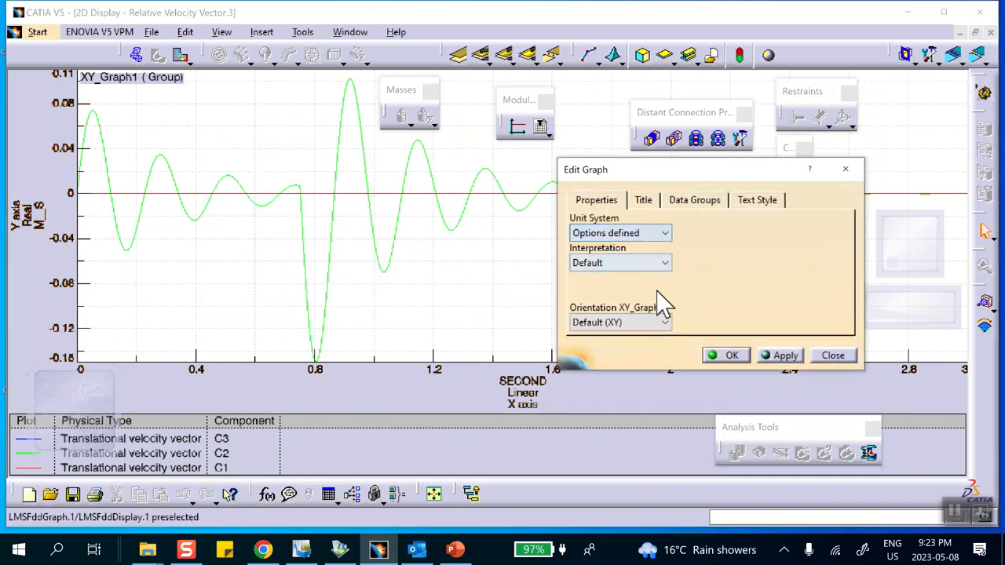
click(728, 356)
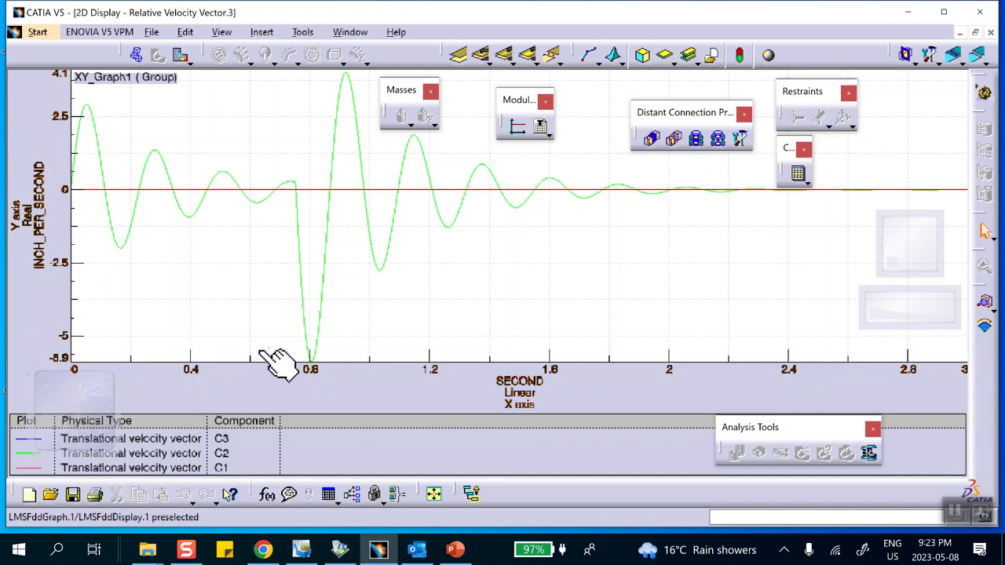
- Compare the rescaled velocity graph with the reference velocity plot in PowerPoint, return to CATIA, and close the graph
click(451, 551)
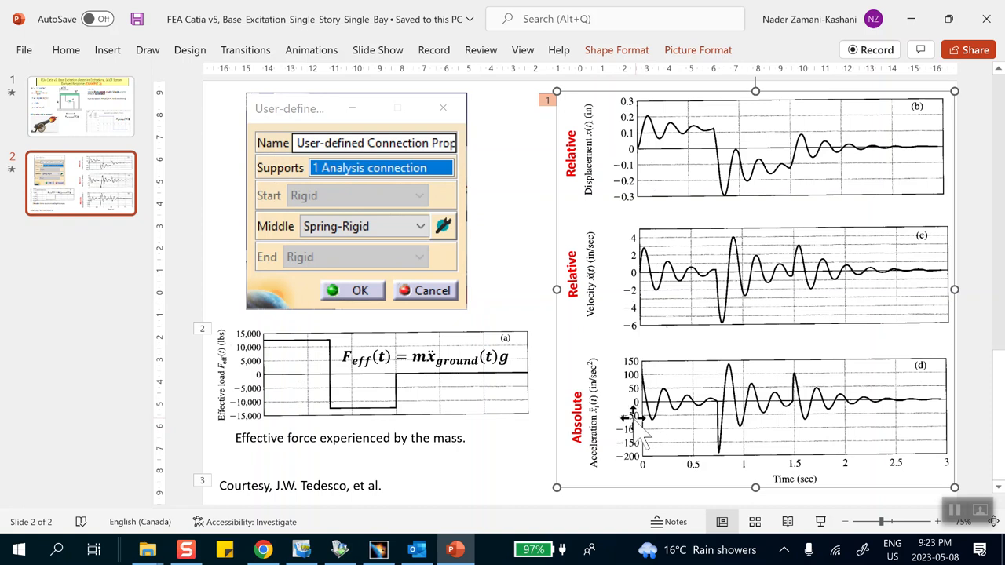
click(911, 19)
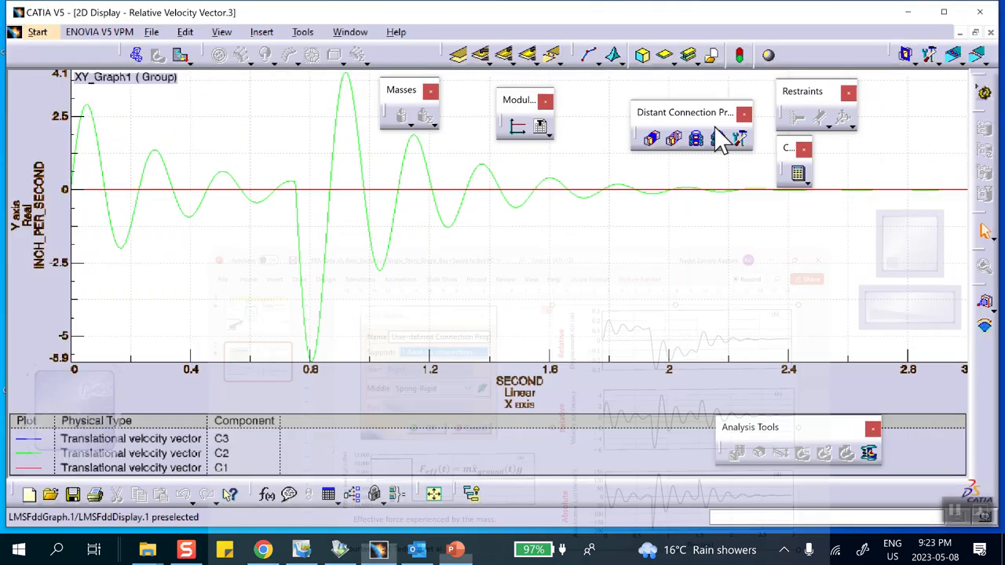
click(990, 33)
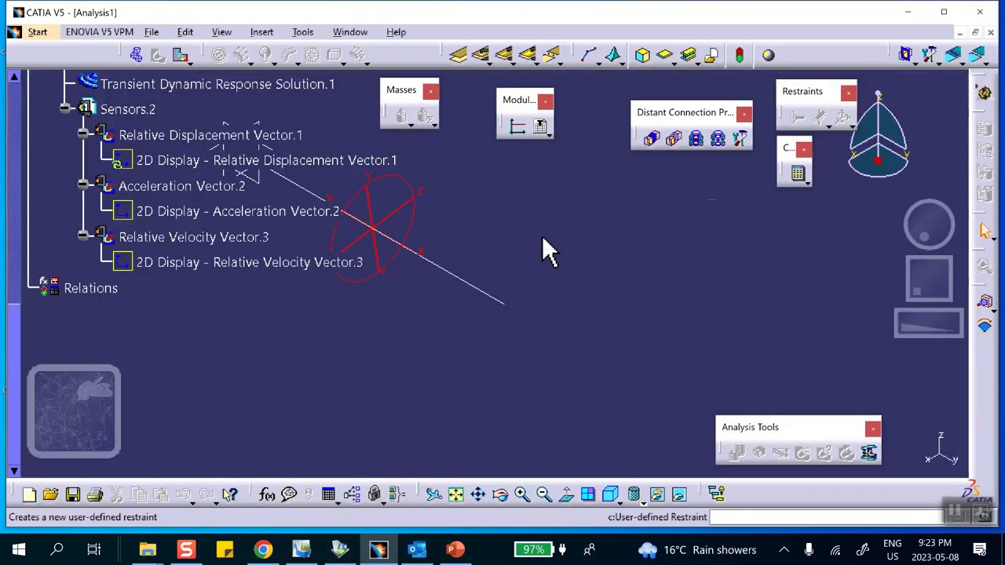
- Delete the Acceleration Vector.2 sensor and create a Relative Acceleration Vector local sensor under Sensors.2
right_click(182, 188)
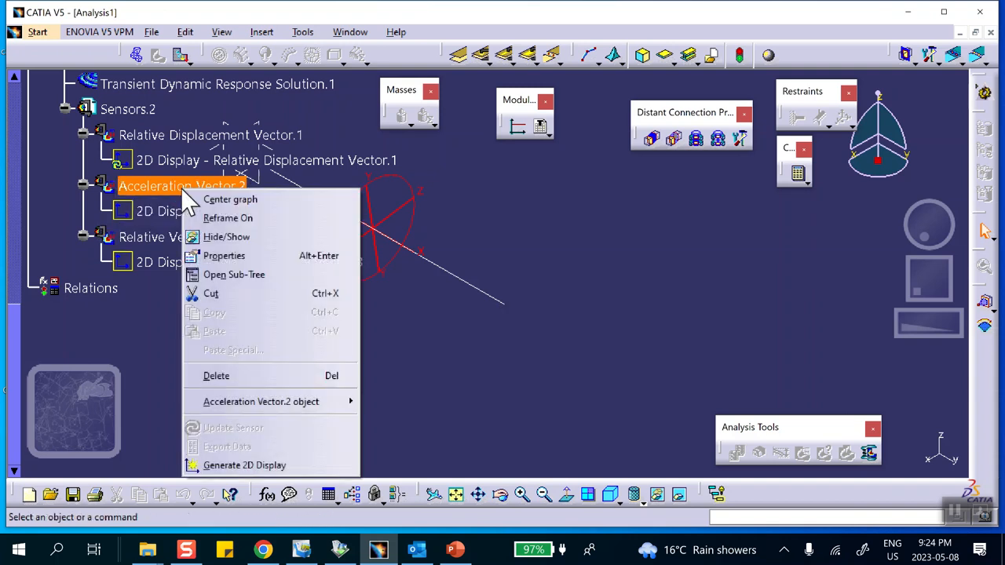
click(219, 373)
right_click(141, 114)
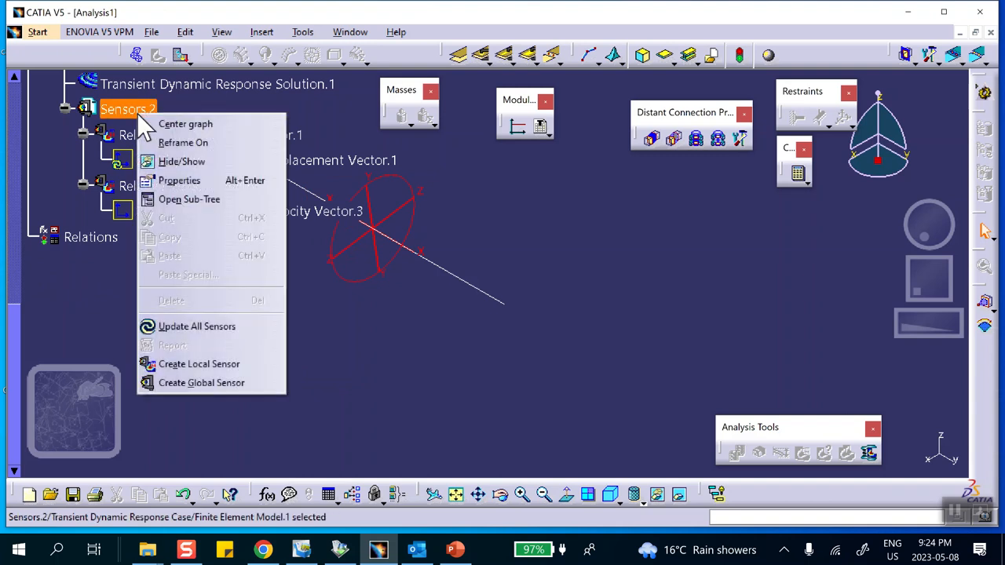
click(171, 363)
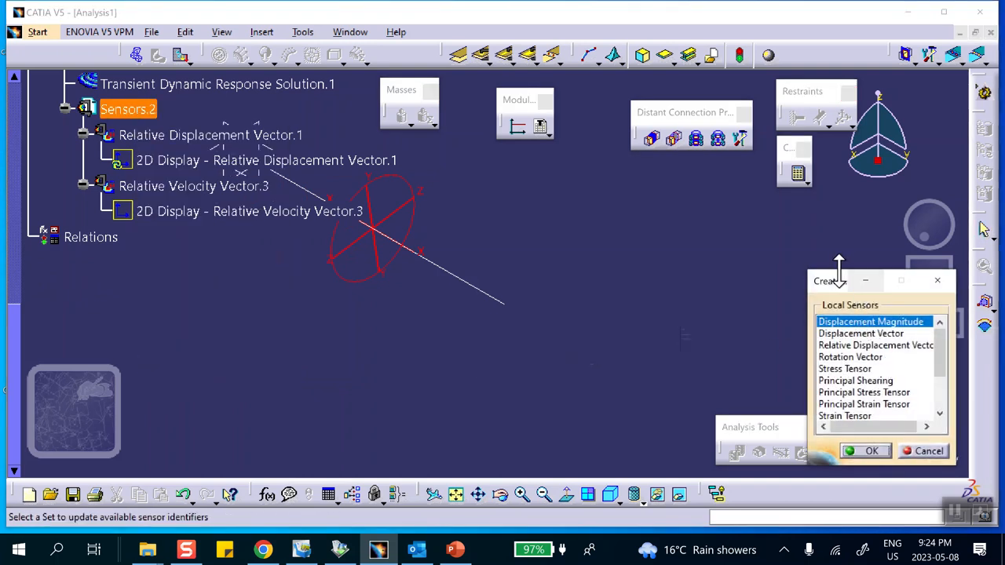
drag(842, 291, 769, 196)
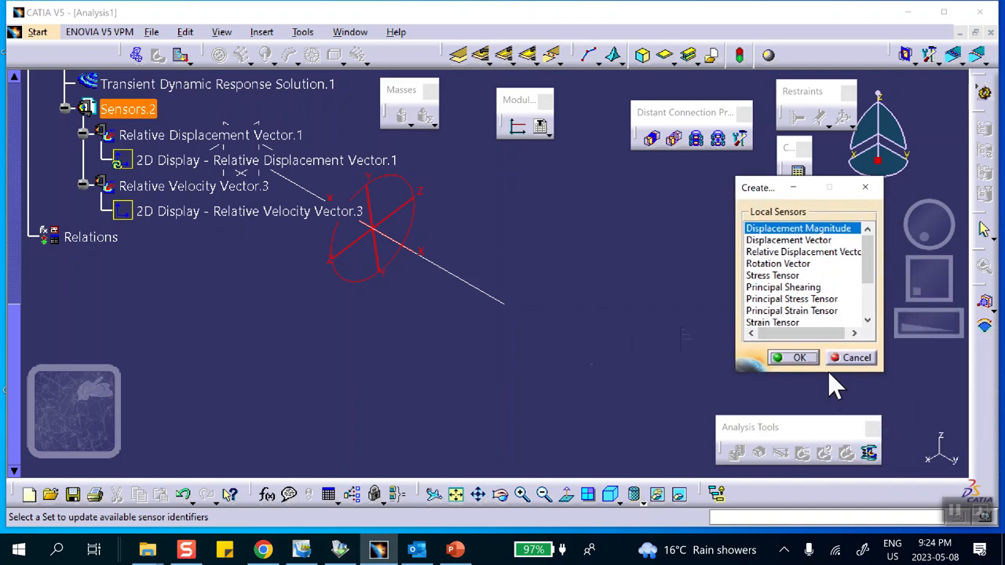
drag(827, 371, 828, 460)
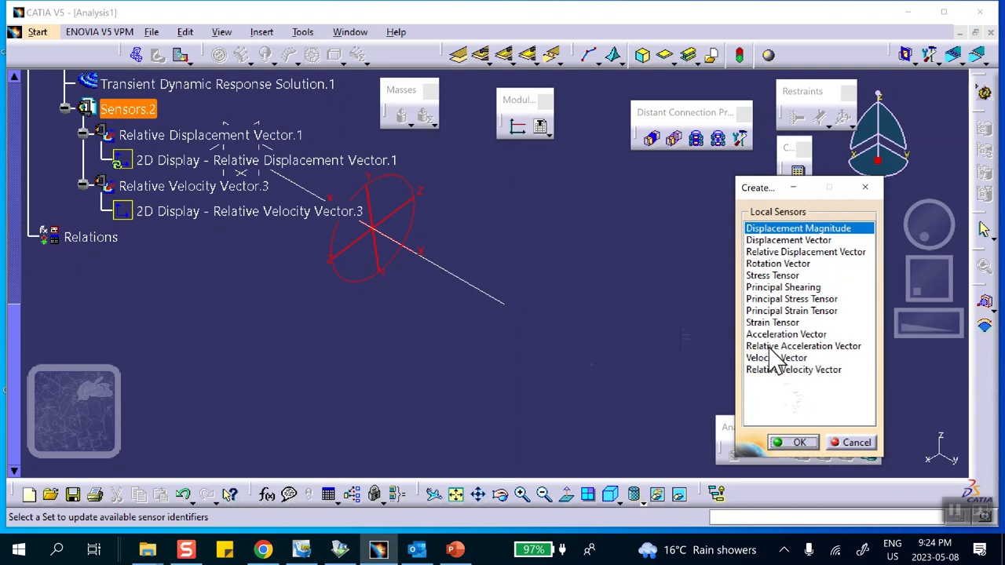
click(765, 345)
click(795, 443)
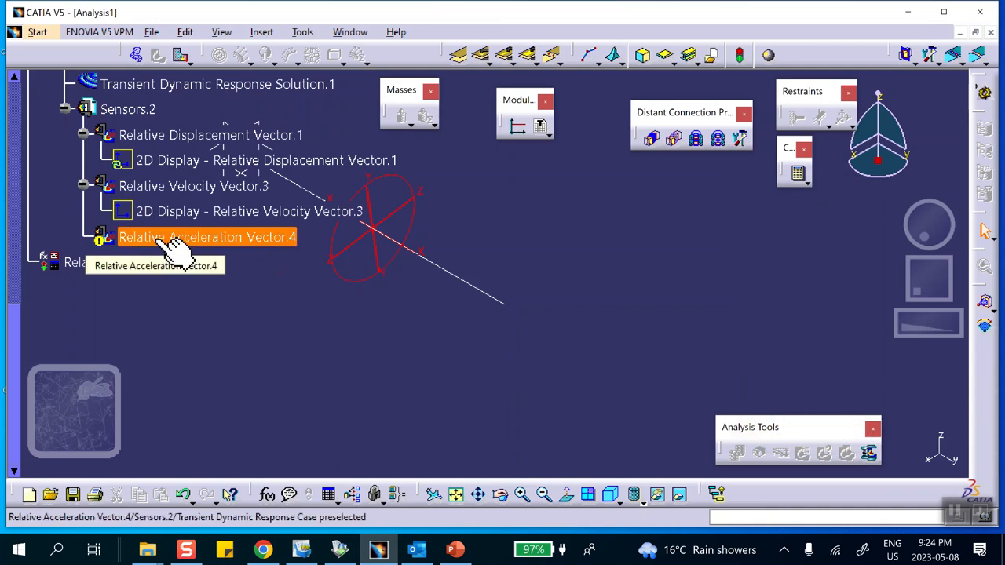
- Assign the vertex at the beam's free end as the support of the new Relative Acceleration Vector sensor
double_click(166, 240)
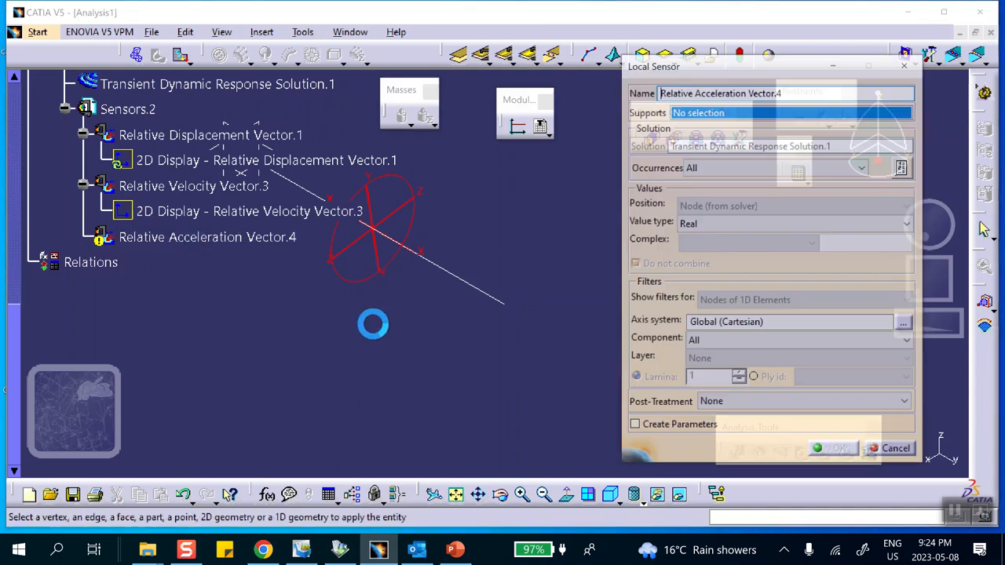
click(508, 304)
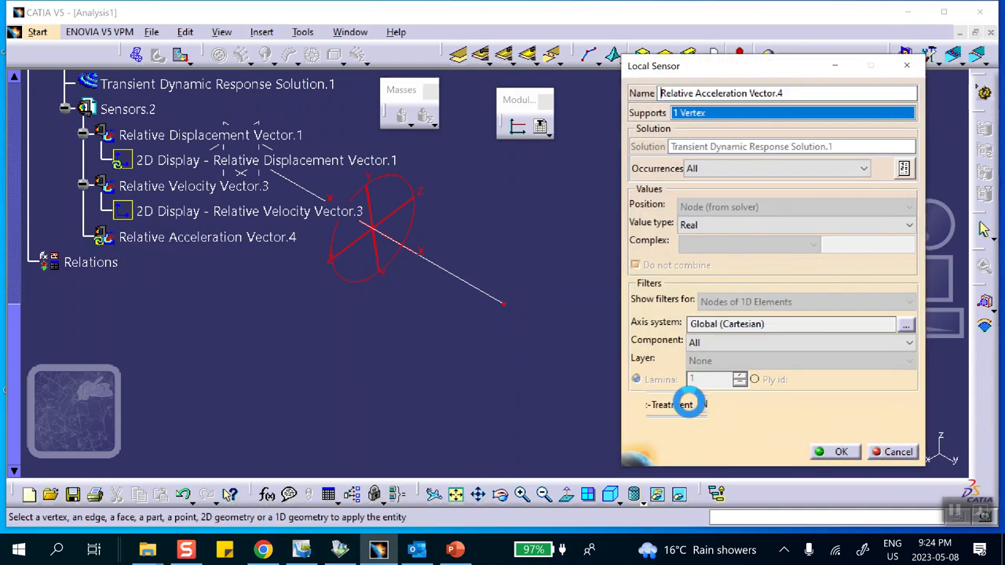
click(839, 452)
- Update the Relative Acceleration Vector sensor and generate its 2D display
right_click(201, 240)
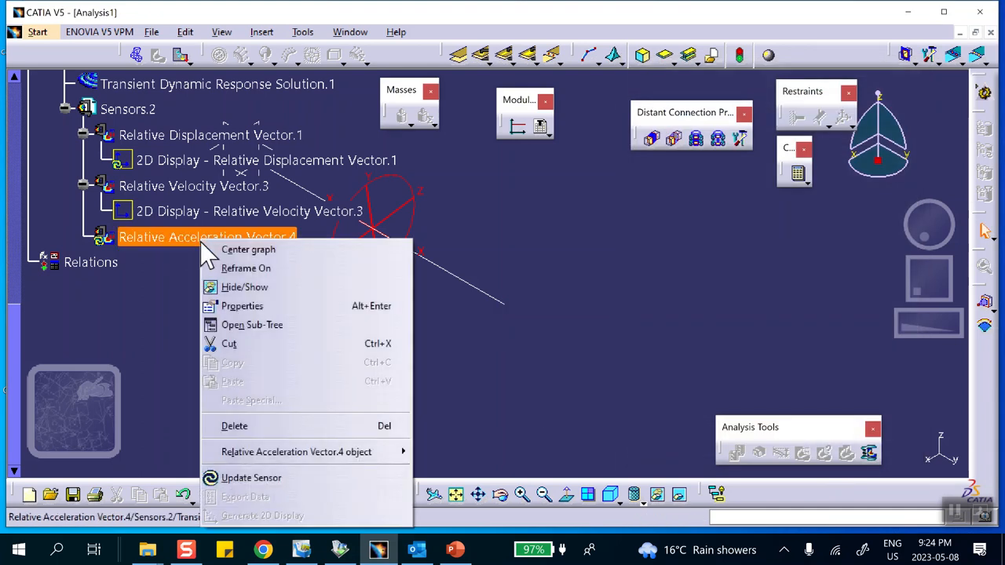
click(253, 479)
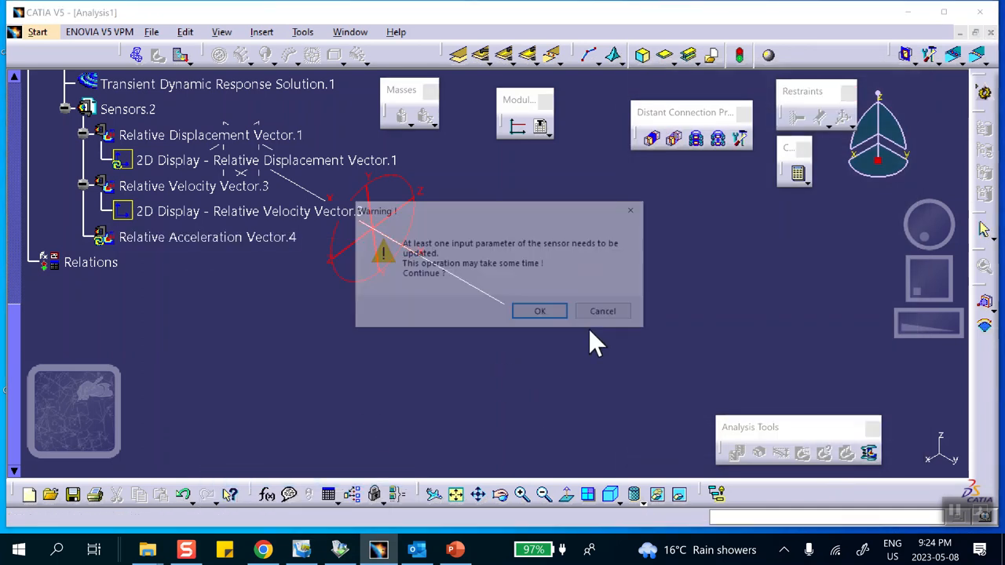
click(545, 312)
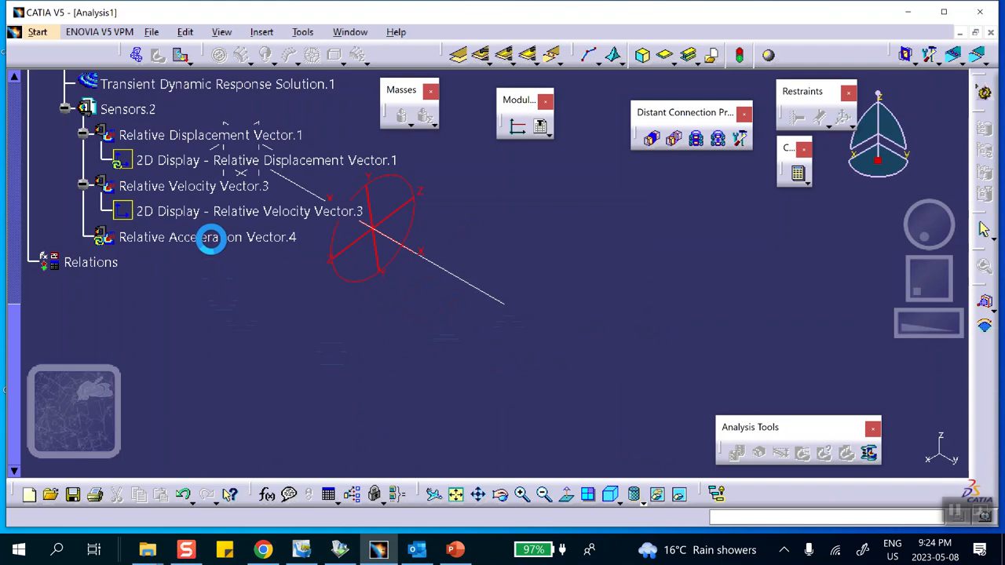
right_click(217, 244)
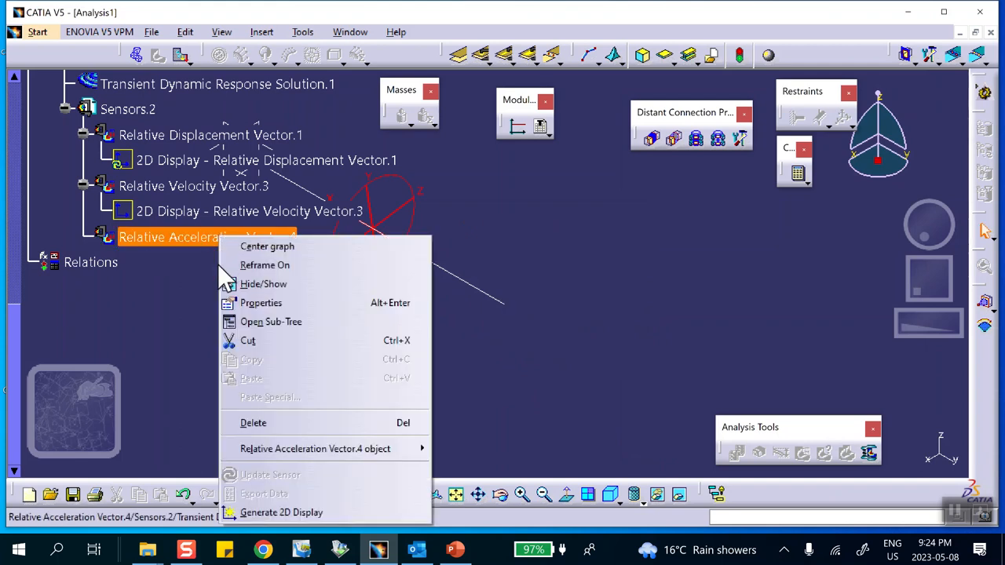
click(252, 512)
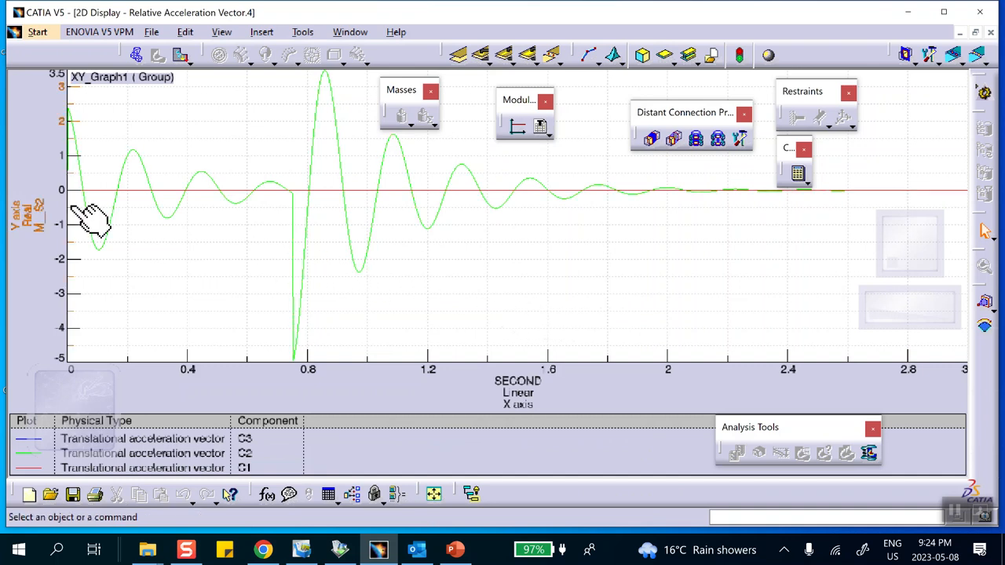
- Change the unit system of the relative acceleration graph to Options defined
right_click(202, 119)
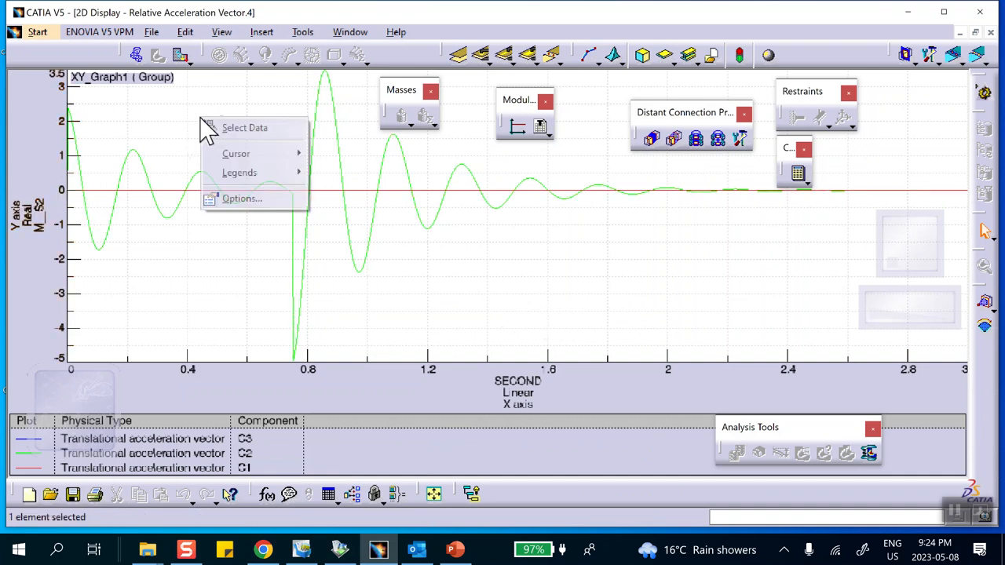
click(232, 199)
click(629, 233)
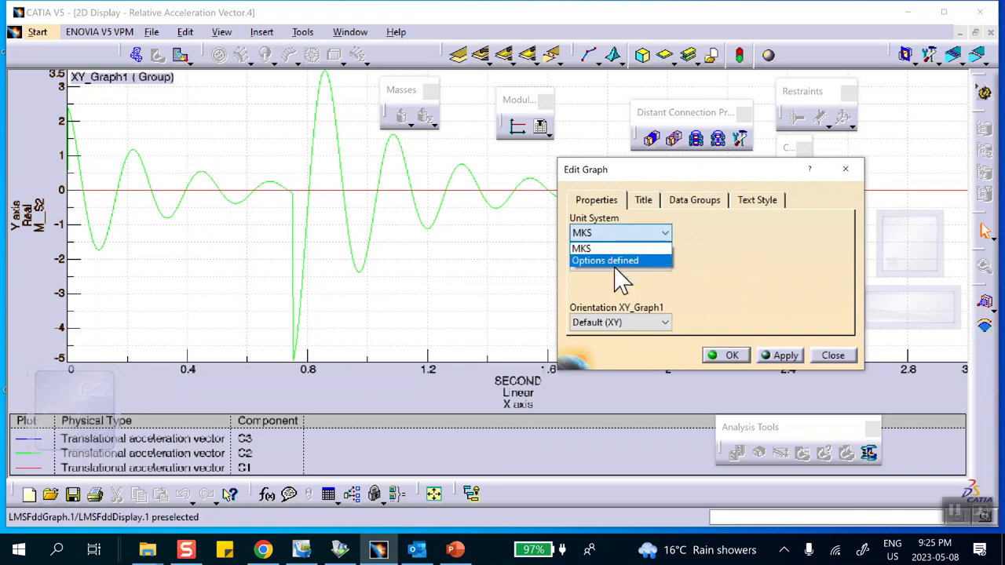
click(623, 262)
click(726, 355)
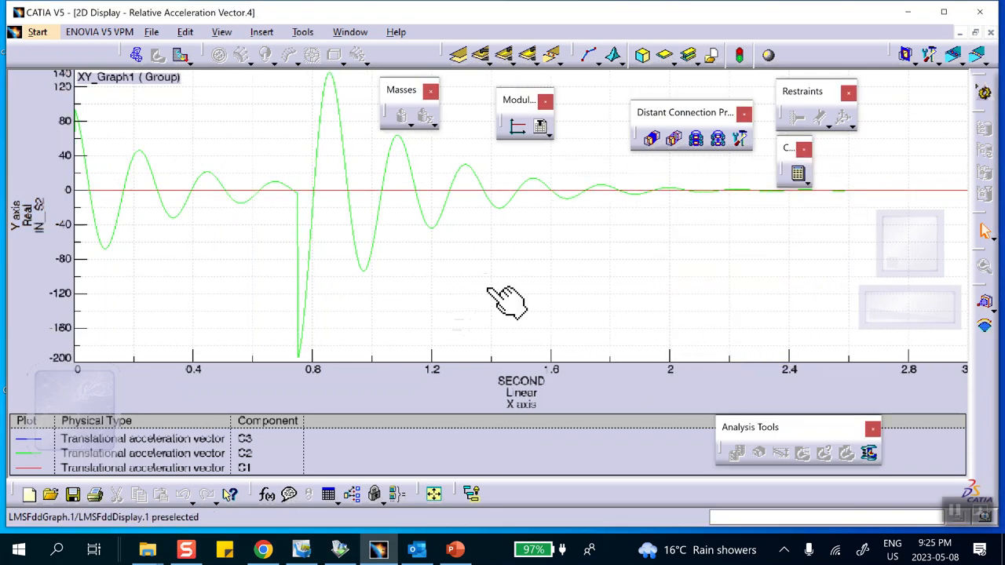
- Switch to PowerPoint and change the "Absolute" label beside the acceleration plot on slide 2 to "relative"
click(455, 549)
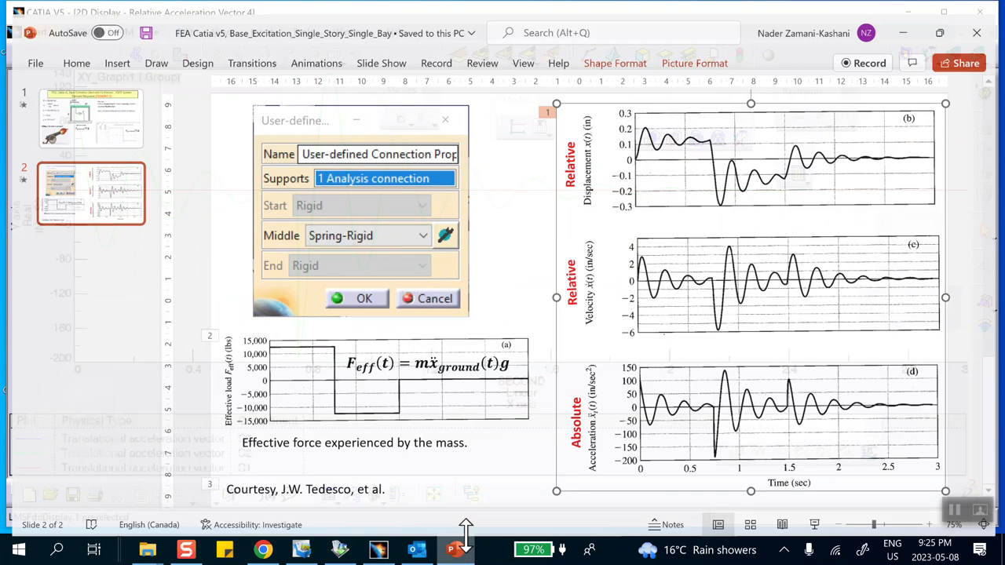
click(579, 406)
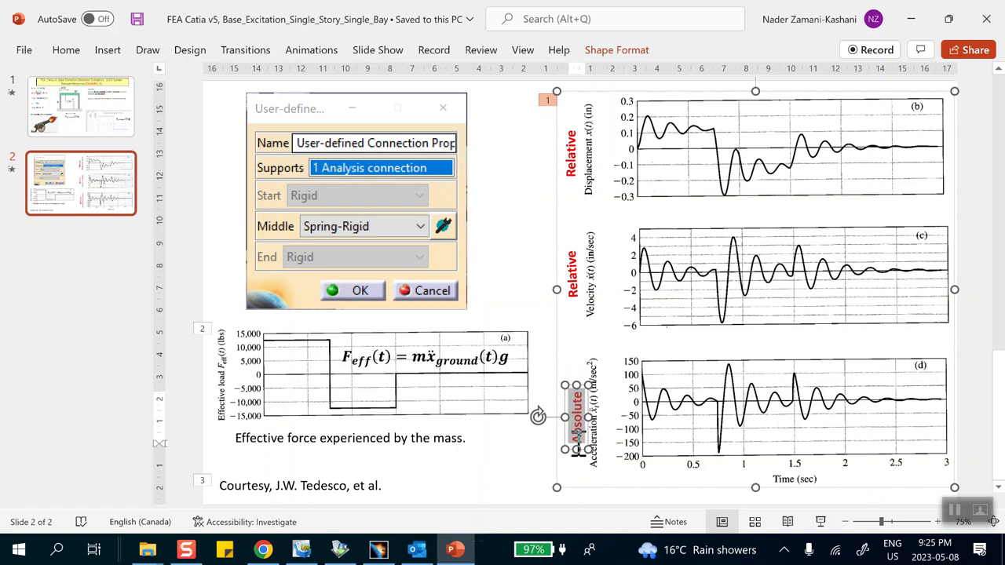
text(relativee)
click(511, 271)
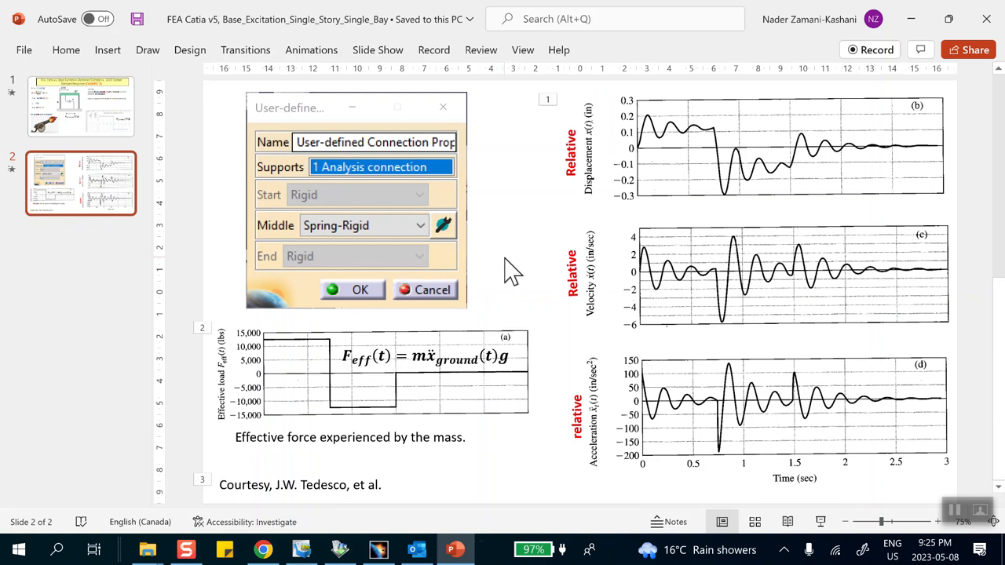
click(582, 446)
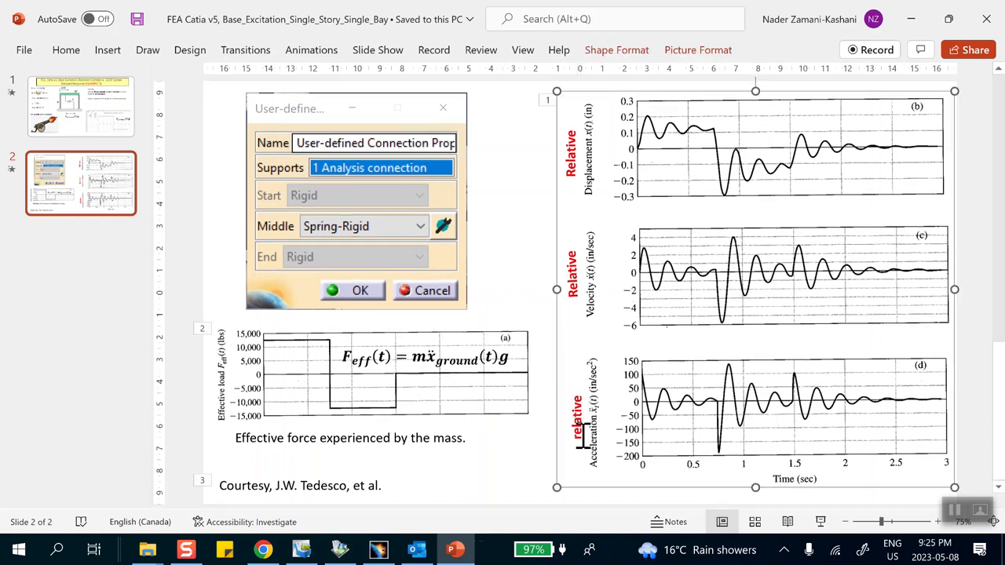
click(581, 403)
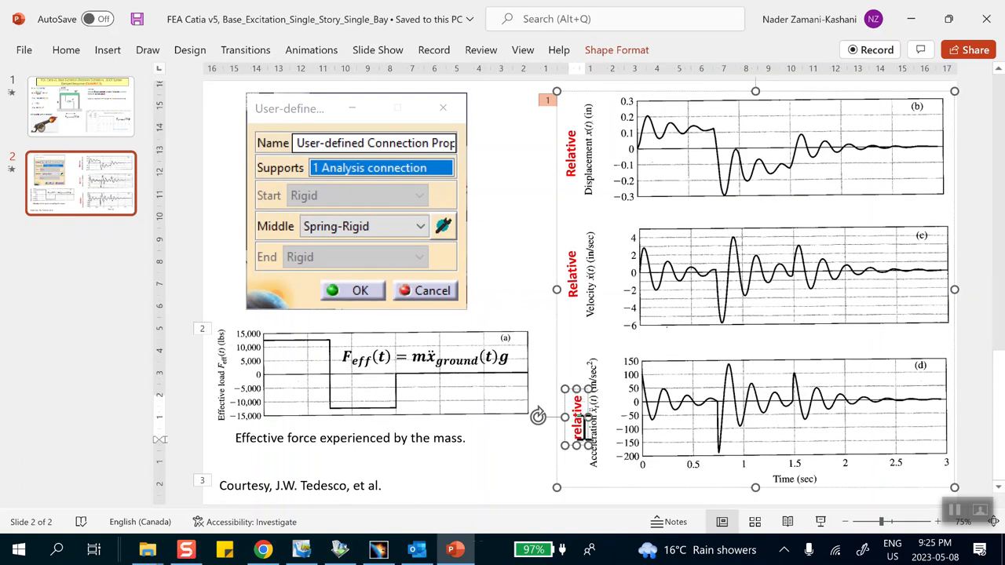
click(506, 267)
- Review slide 1, compare the relative acceleration graph in CATIA with the reference plot on slide 2 in PowerPoint, and close the graph
click(81, 129)
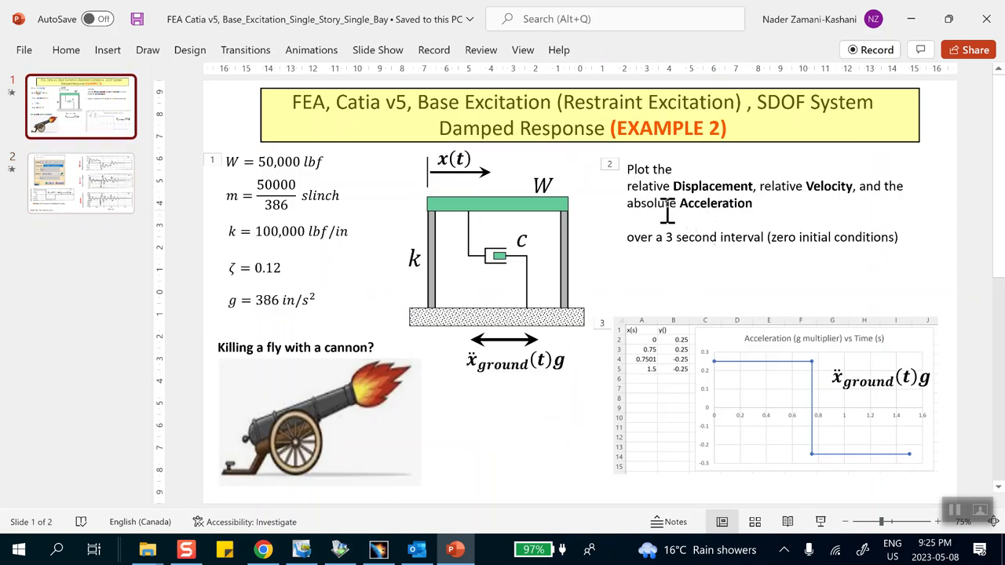
click(912, 19)
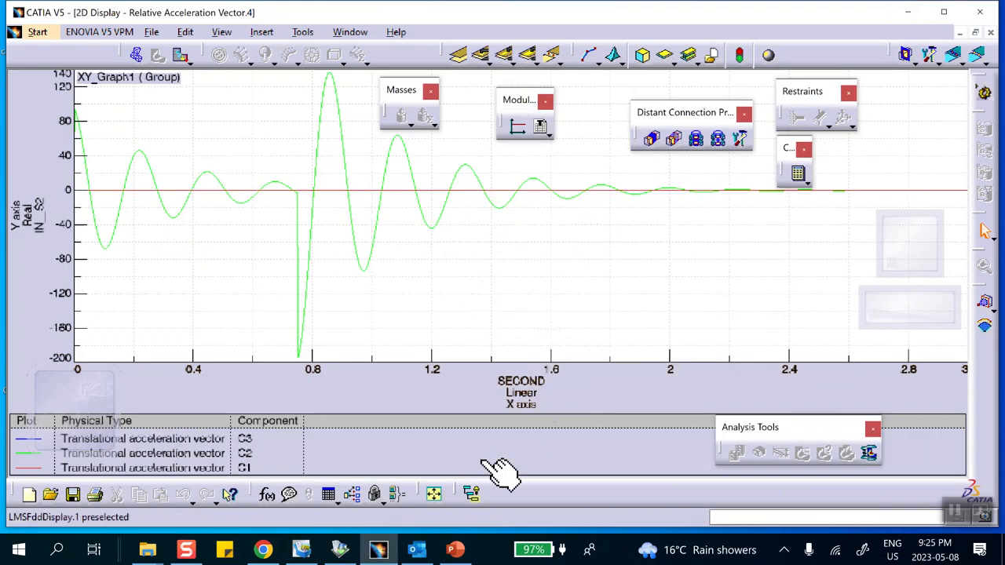
click(456, 542)
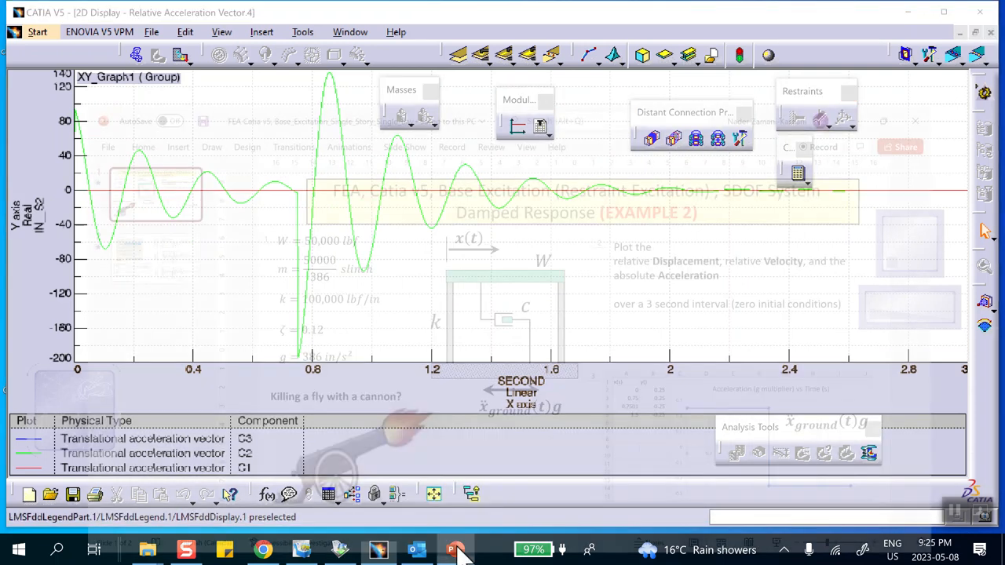
click(106, 206)
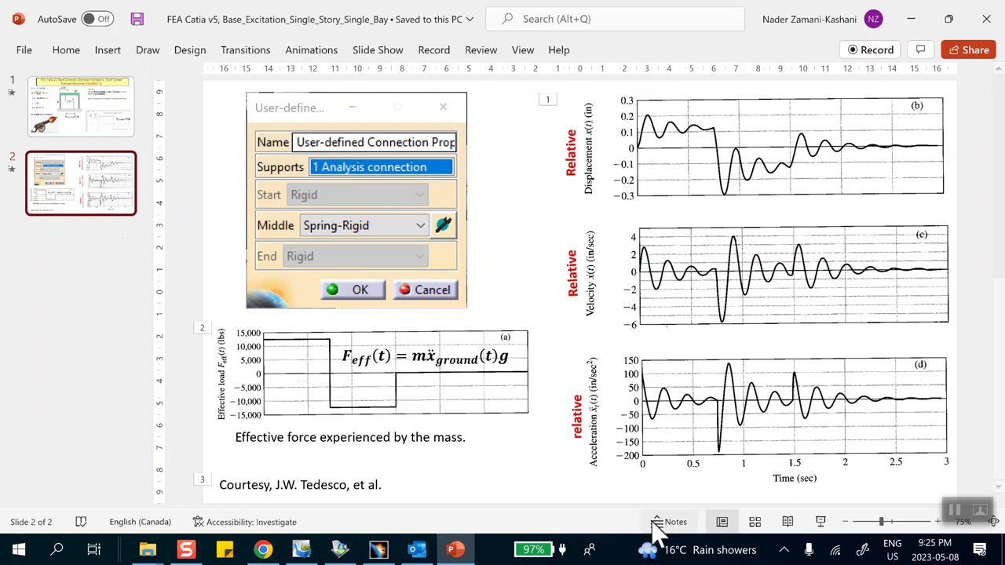
click(455, 549)
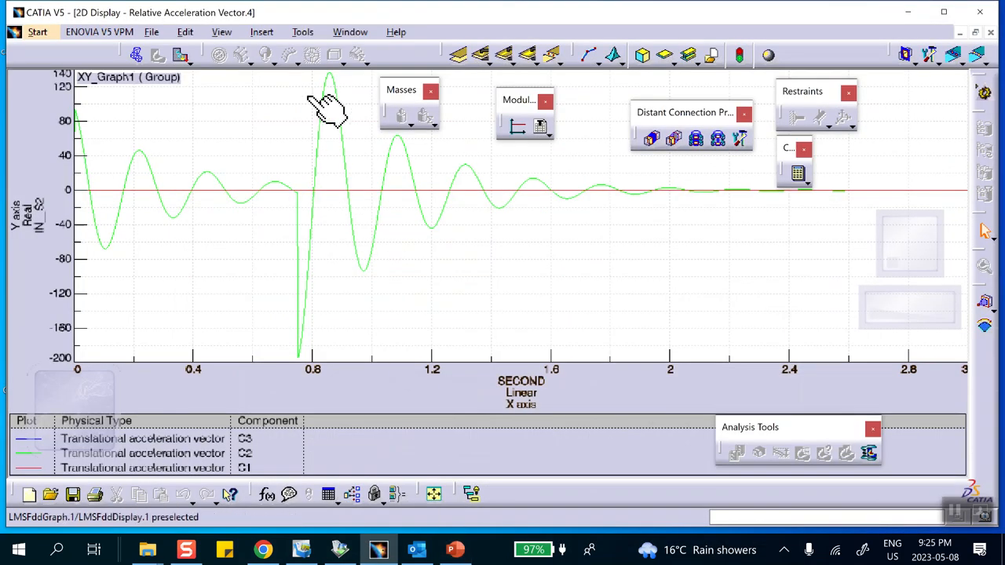
click(991, 33)
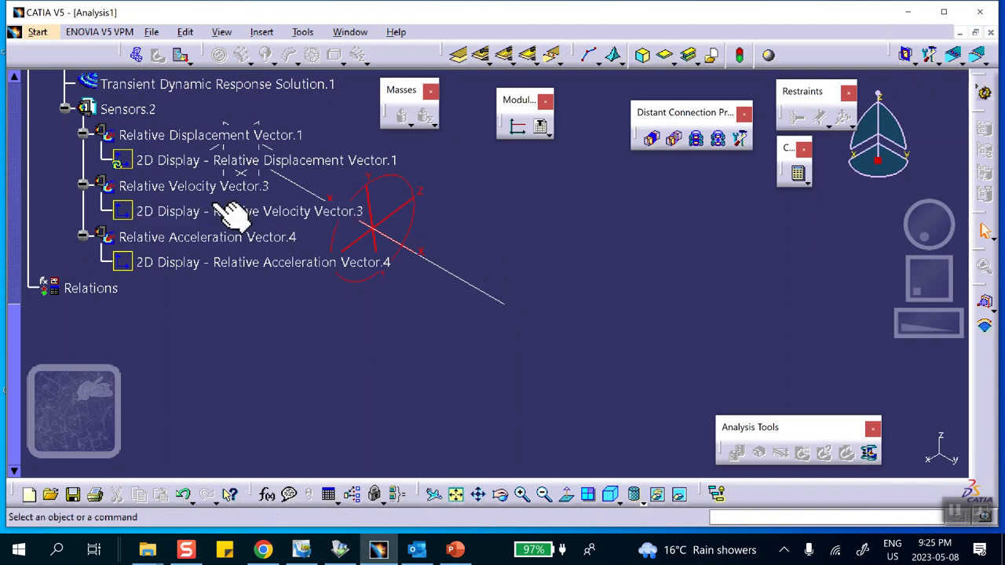
- Create an Acceleration Vector local sensor under Sensors.2
right_click(132, 111)
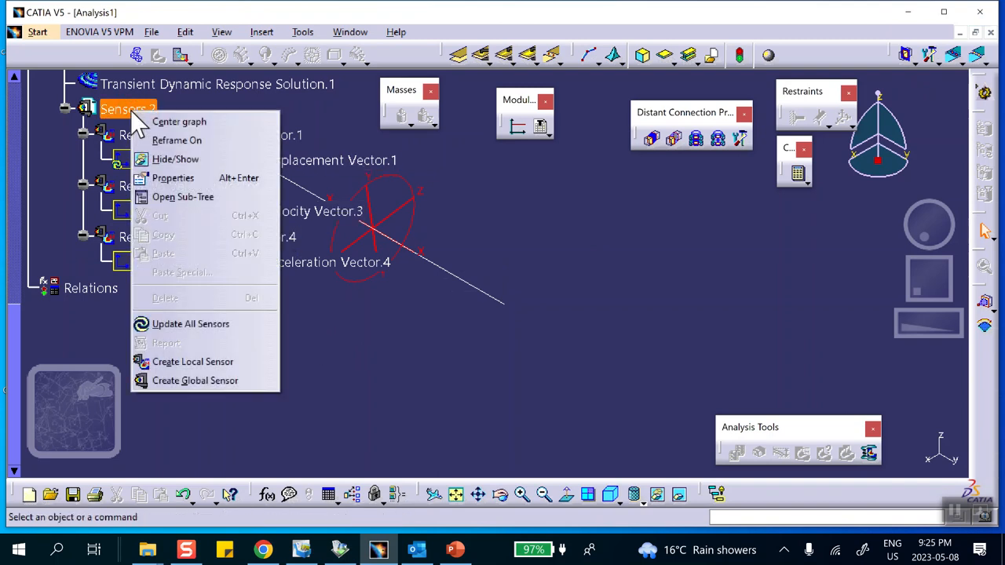
click(191, 362)
scroll(872, 271, down, 2)
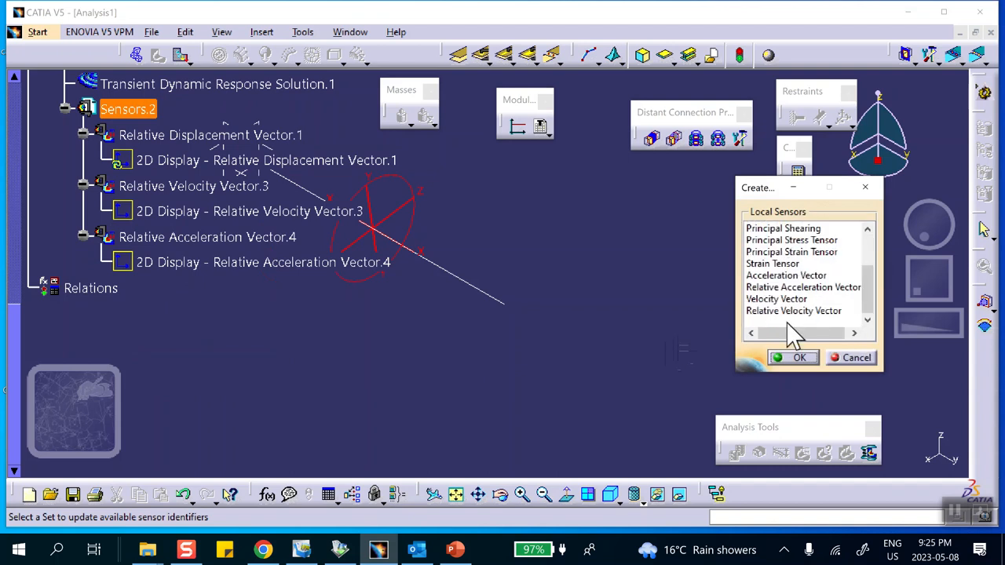
click(777, 276)
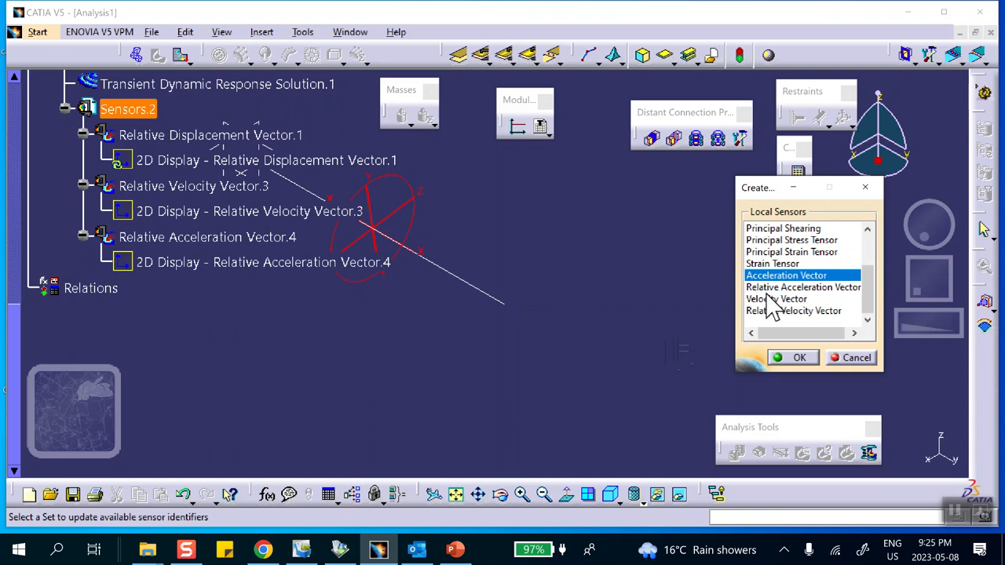
click(792, 357)
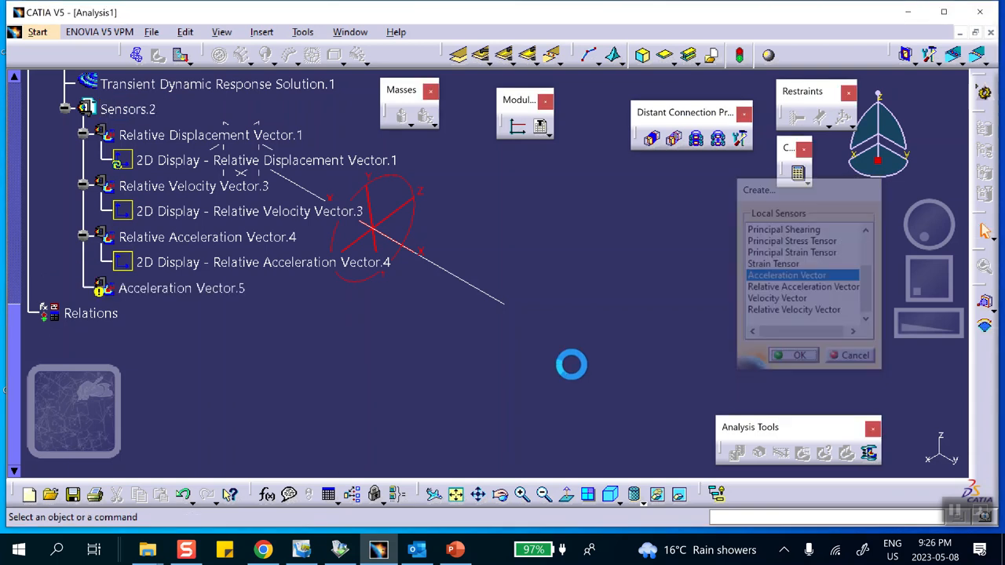
- Assign the vertex at the beam's free end as the support of the new Acceleration Vector sensor
double_click(208, 292)
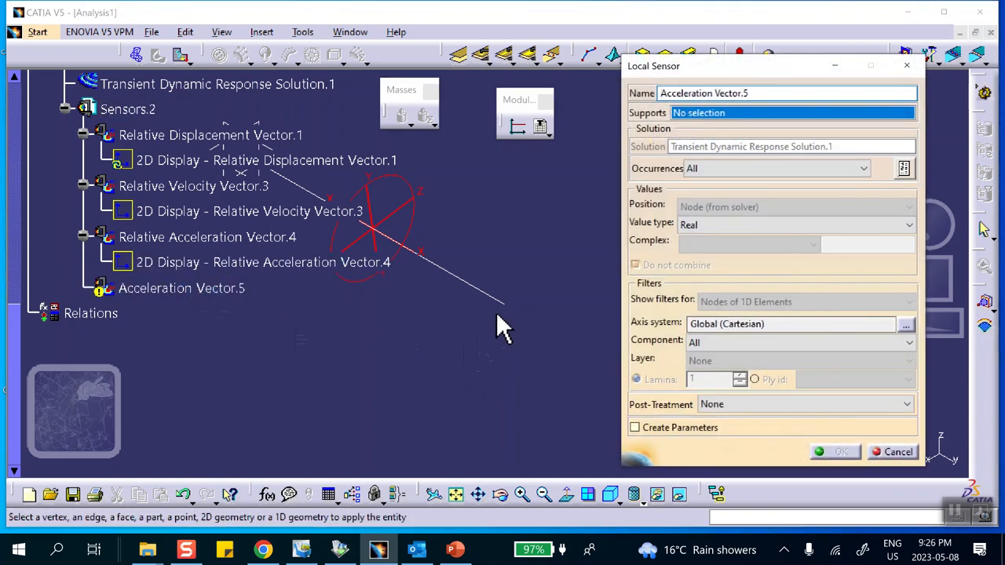
click(503, 303)
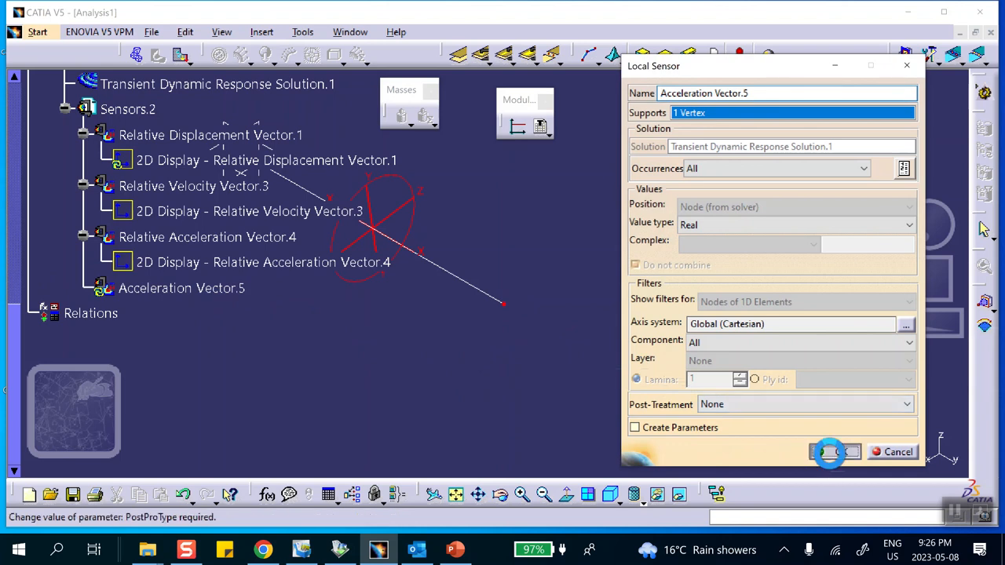
click(834, 454)
- Update the new Acceleration Vector sensor and generate its 2D display
right_click(157, 289)
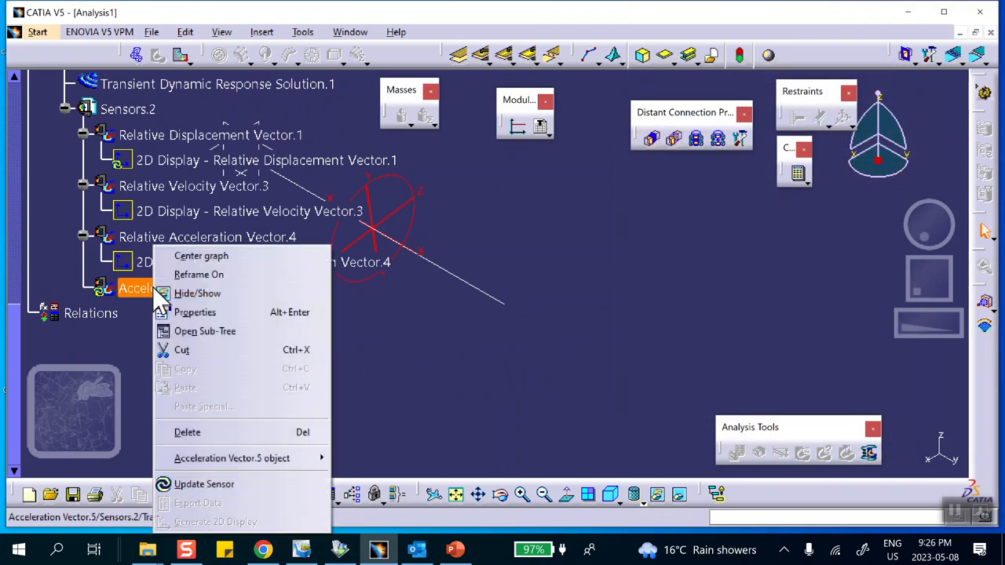
click(200, 485)
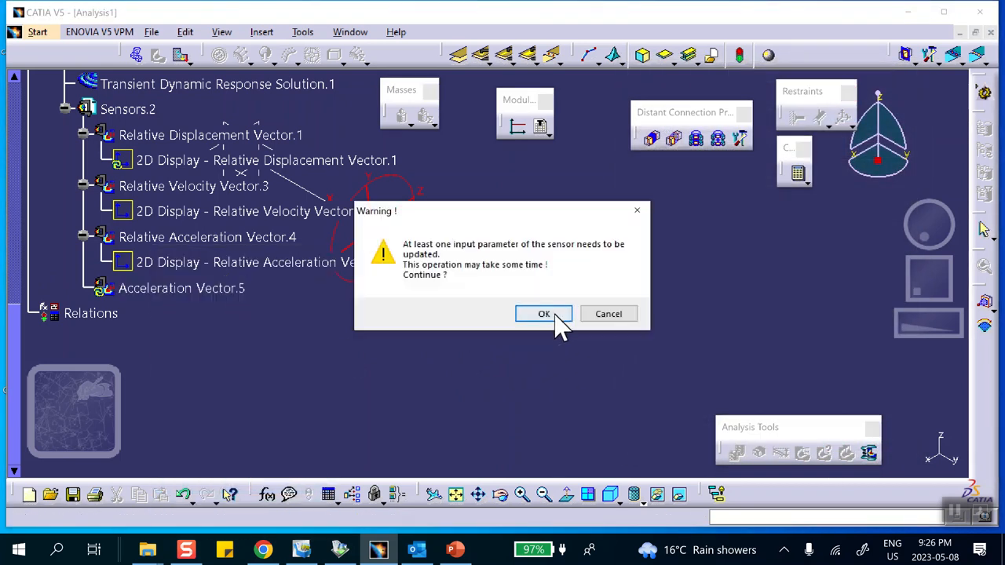
click(542, 314)
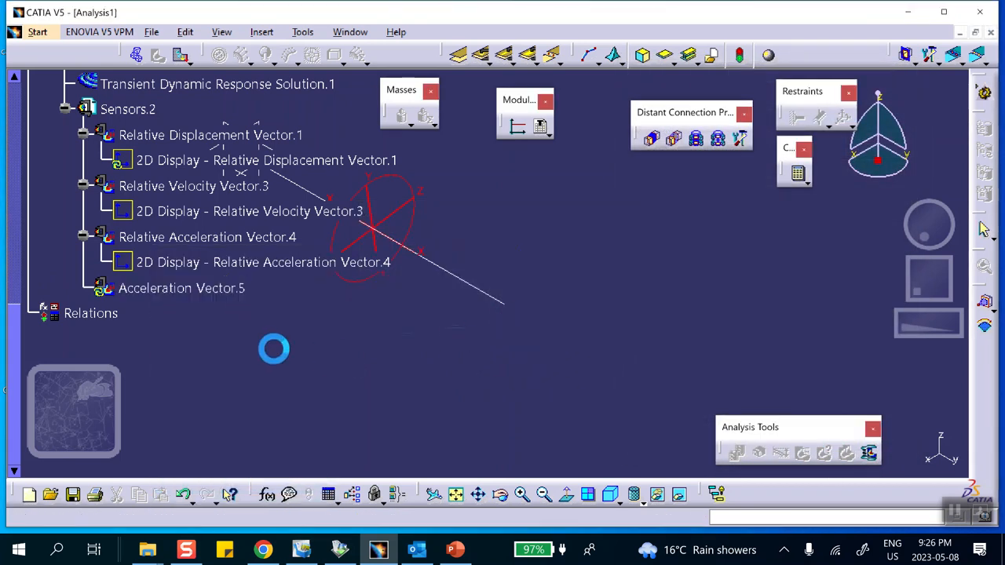
right_click(208, 295)
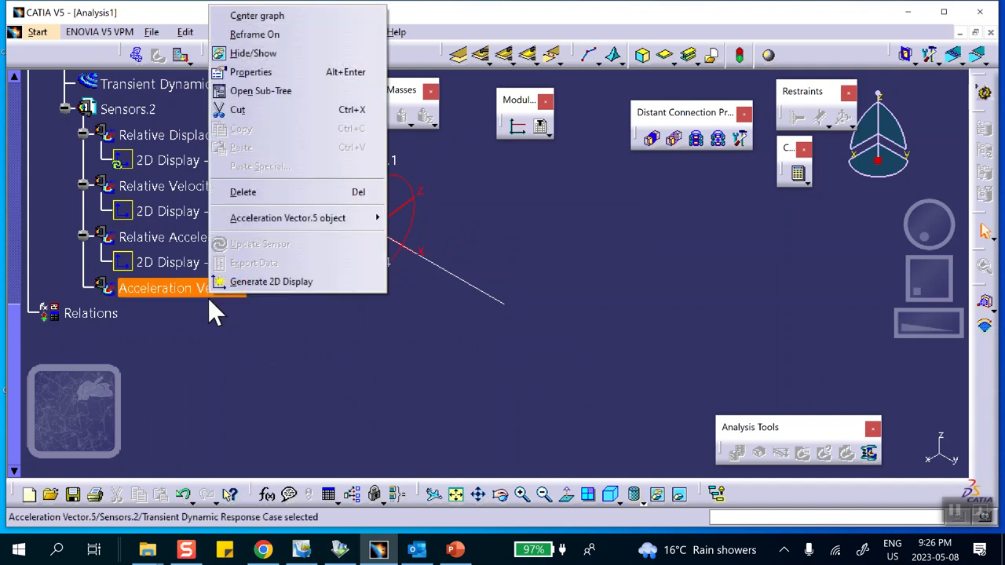
click(226, 287)
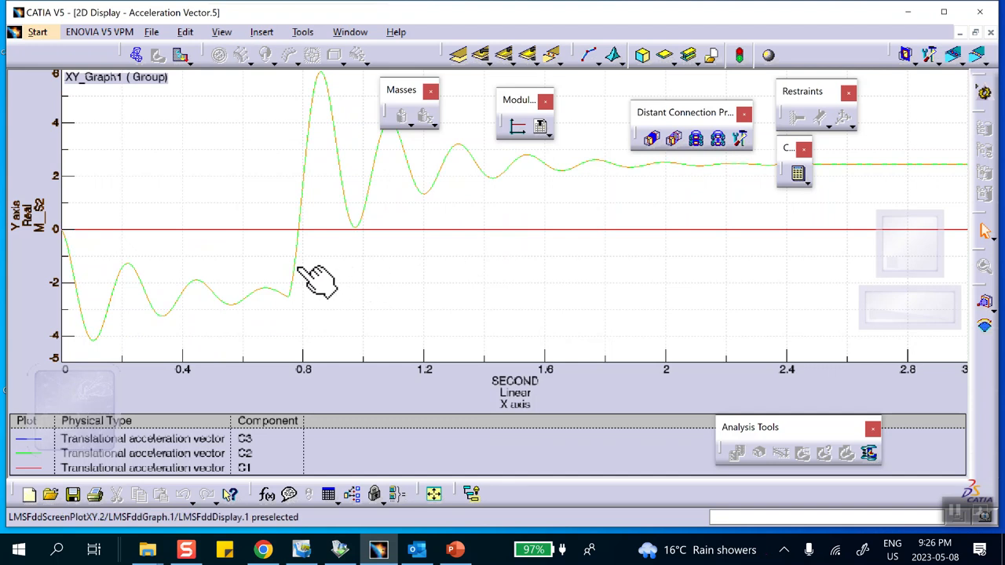
- Switch to PowerPoint and compare the absolute acceleration graph with the reference acceleration plot on slide 2
click(454, 549)
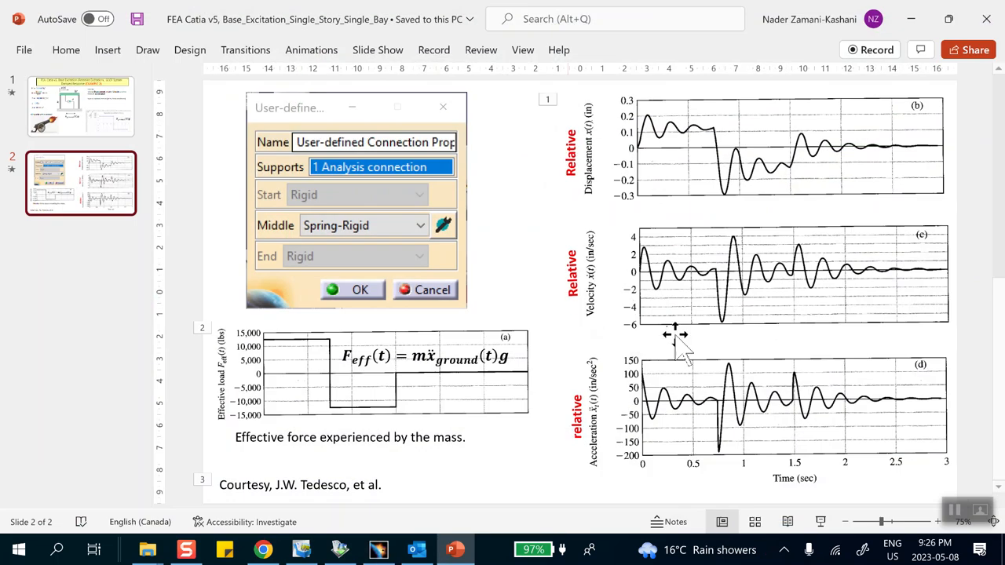